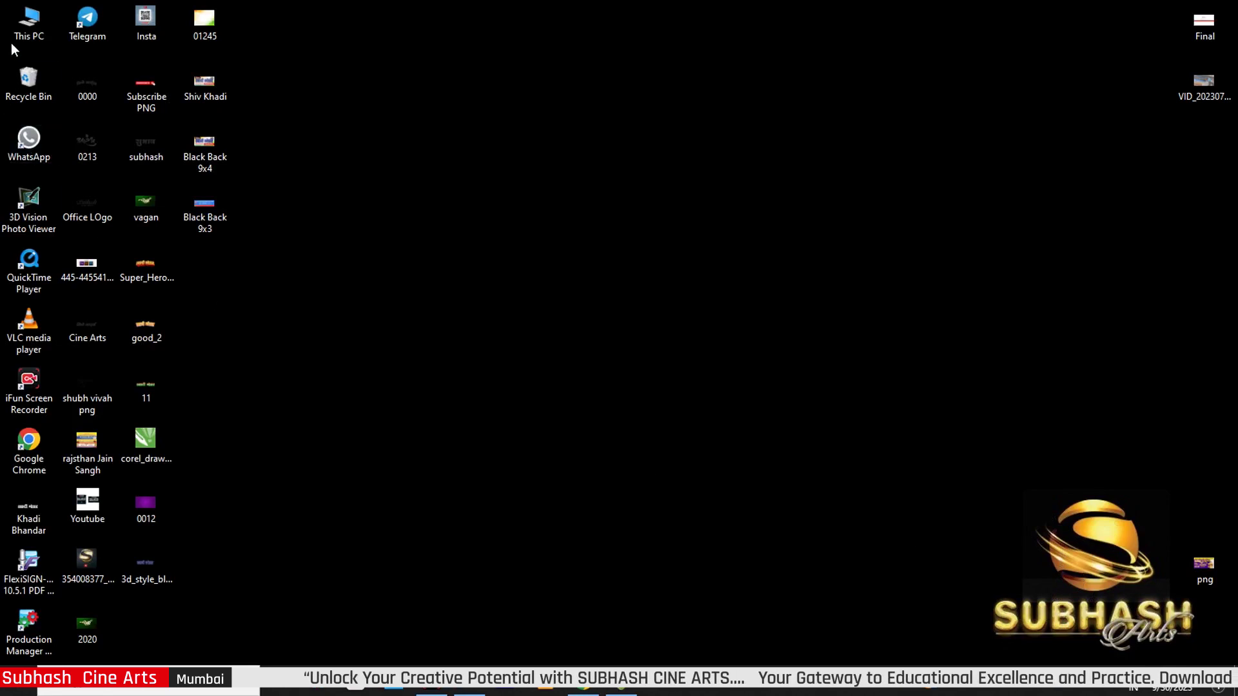
Go to Downloads via This PC and select the 30-9-23 RAR archive
double_click(28, 23)
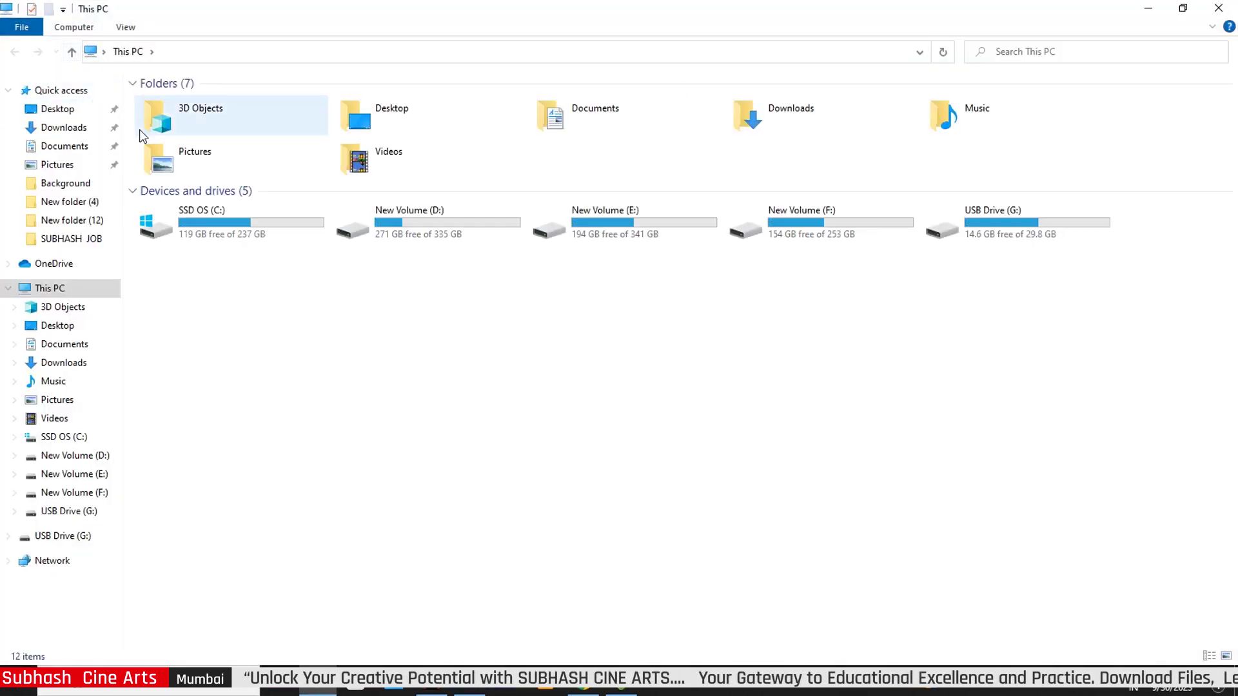
click(62, 129)
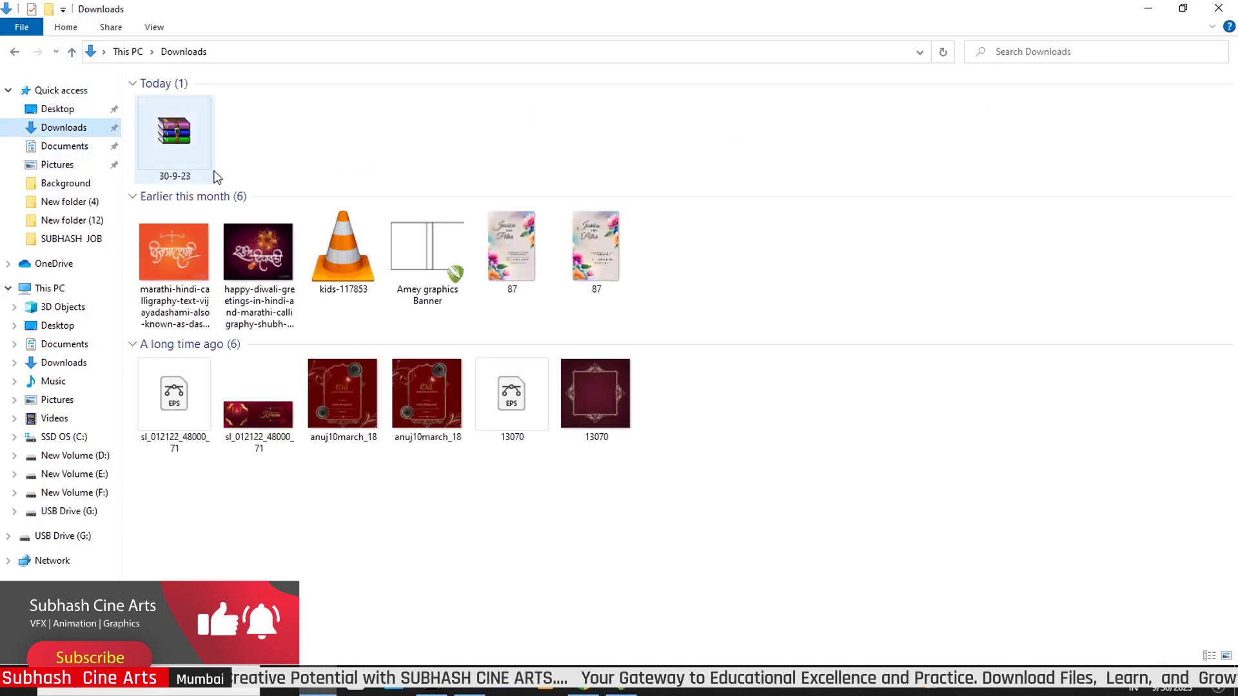
click(187, 150)
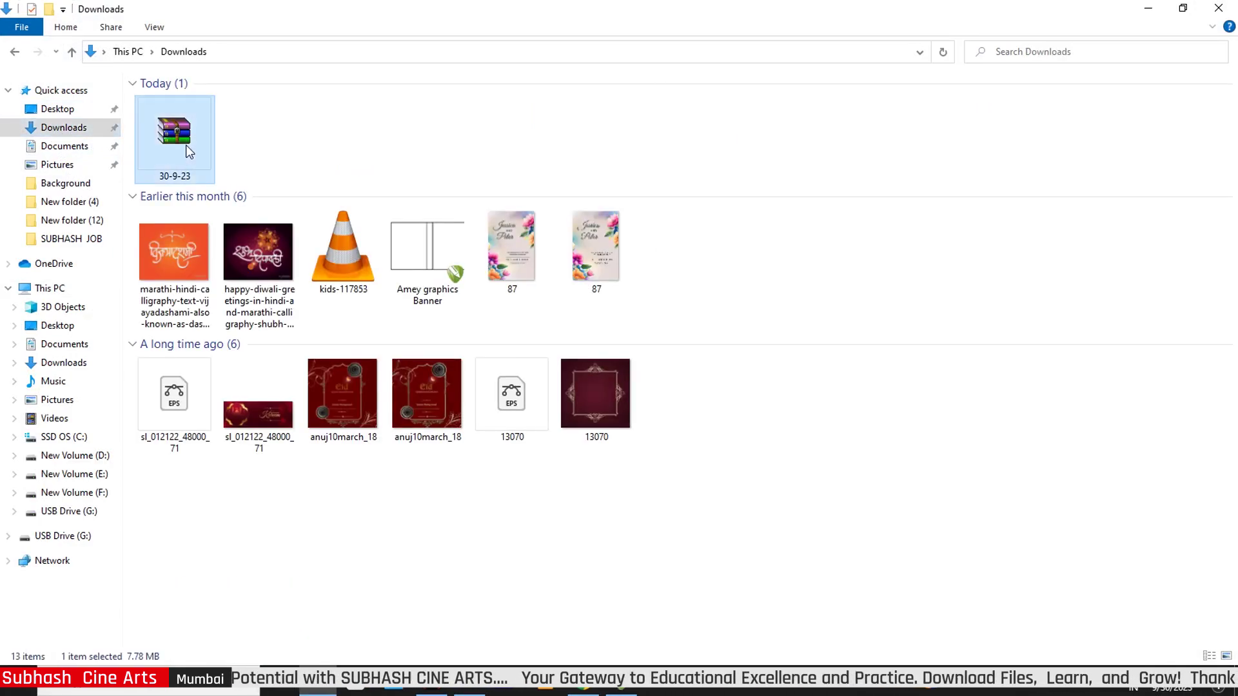
Extract the 30-9-23 archive here, entering the archive password, to unpack 2020.psd
right_click(189, 151)
click(238, 224)
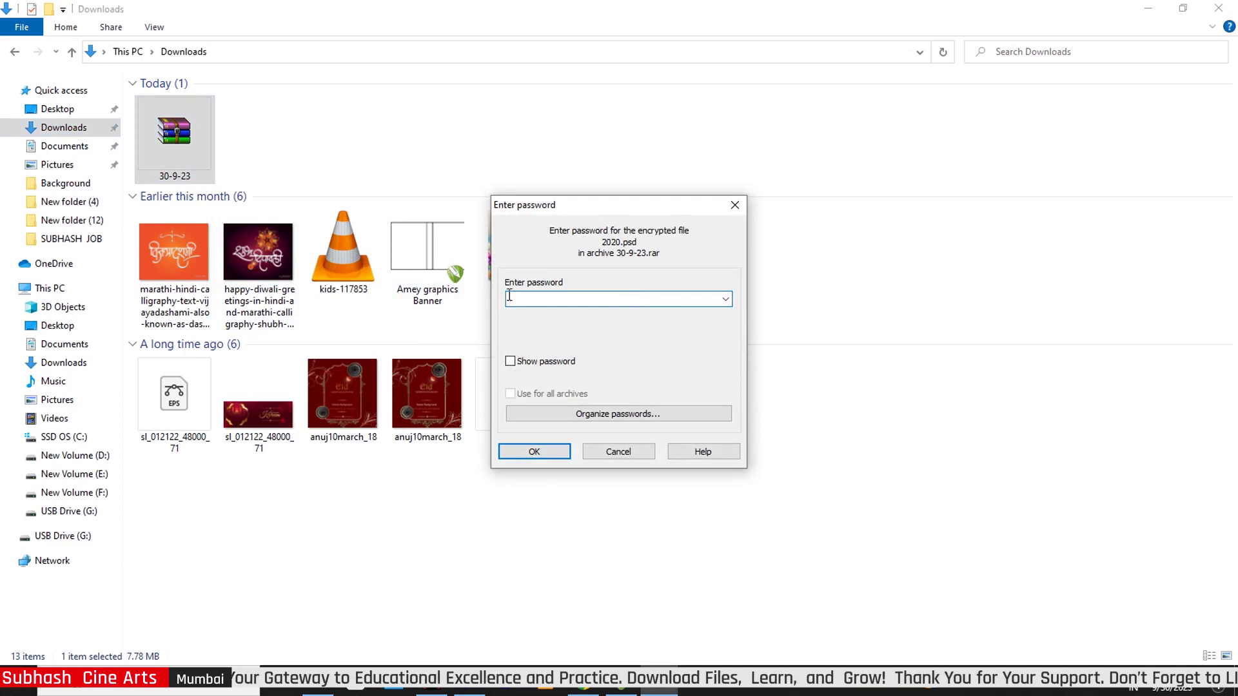
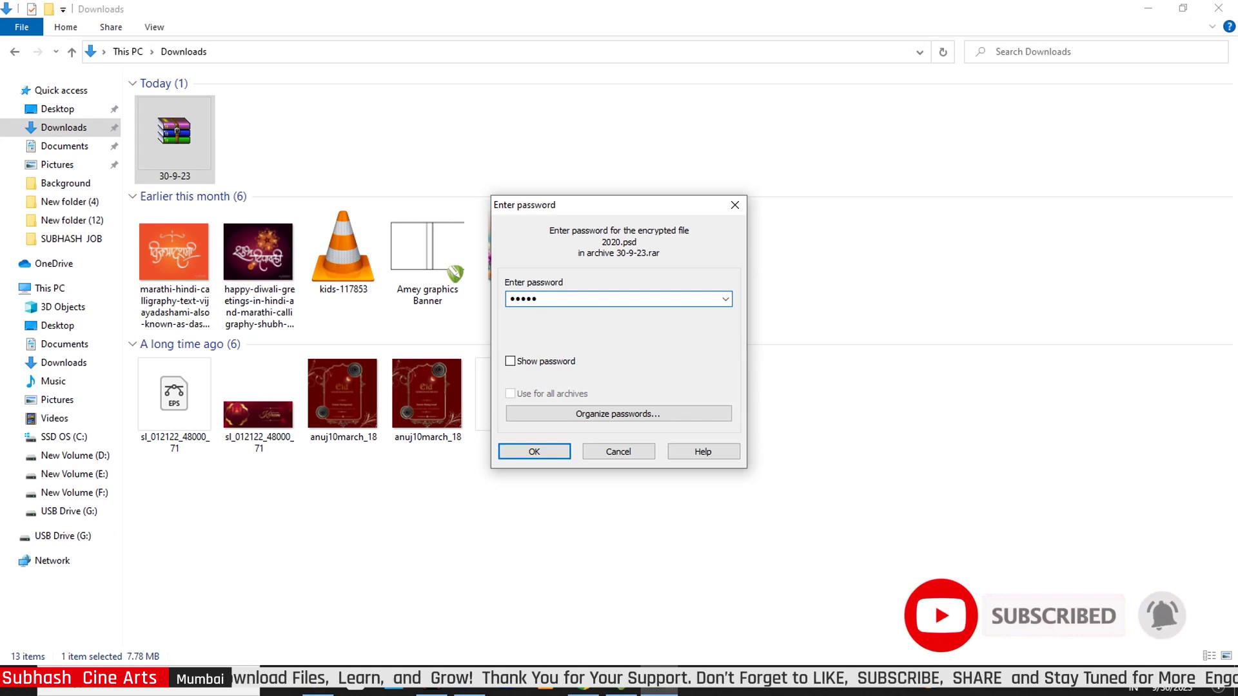
double_click(545, 296)
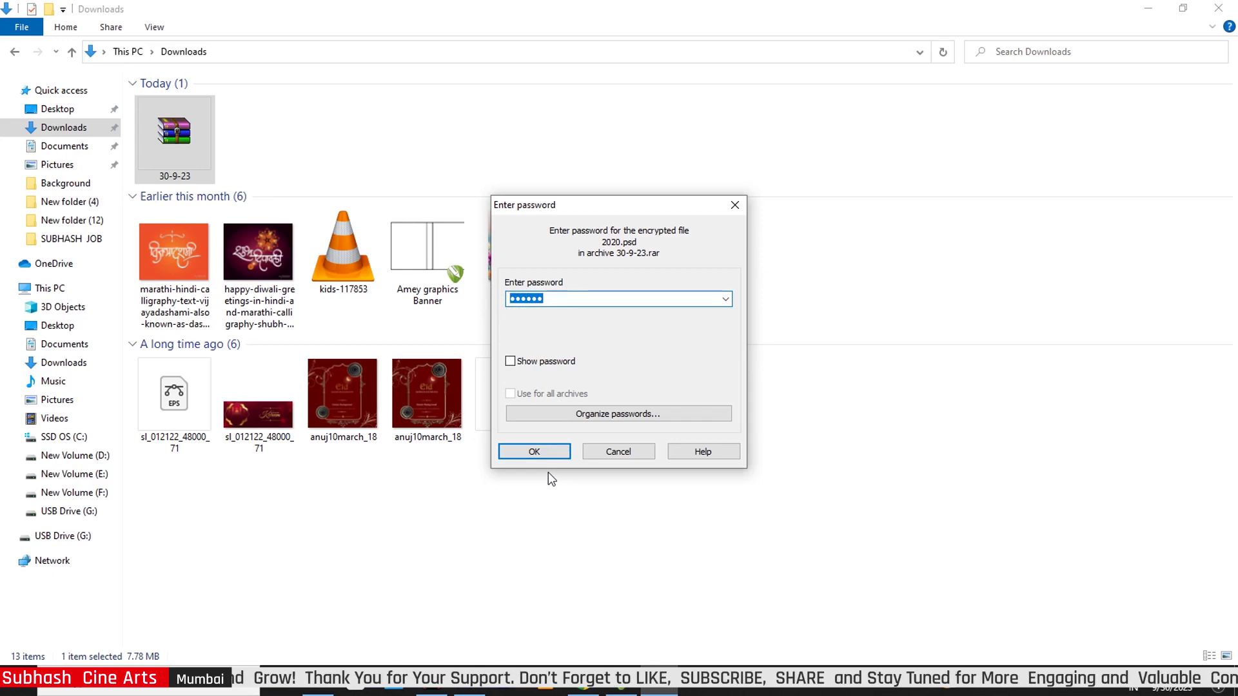
click(536, 451)
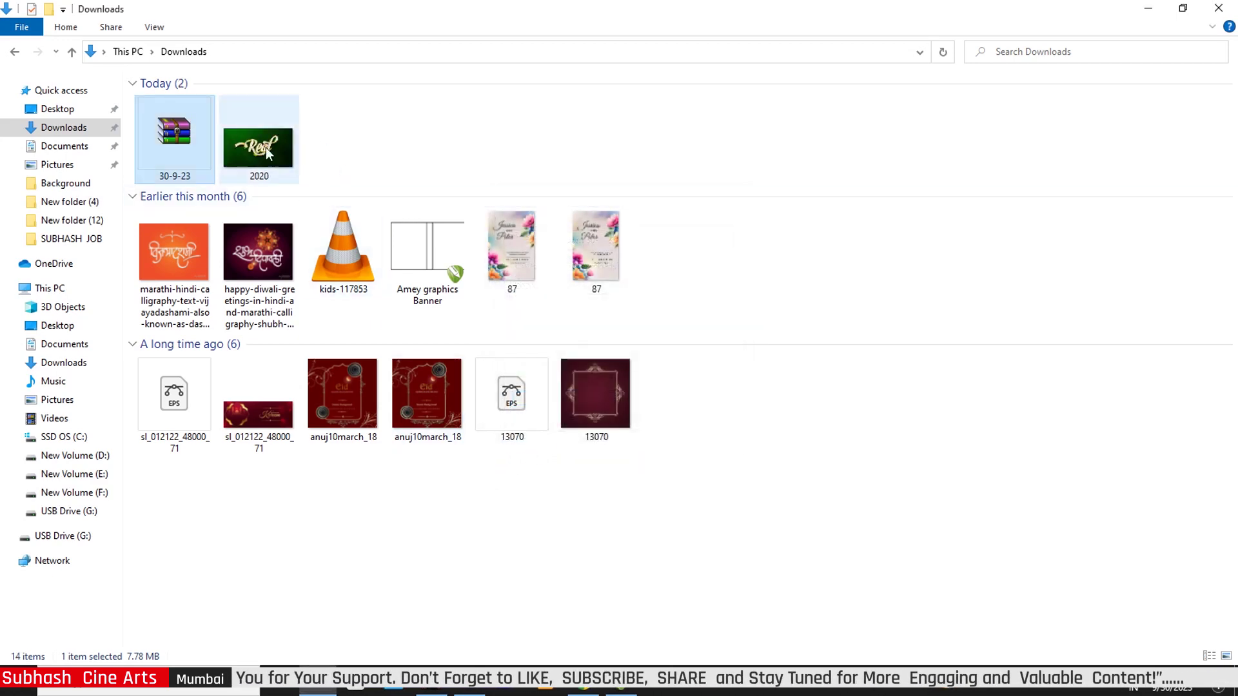
Drag the extracted 2020 file into Photoshop to open 2020.psd
click(262, 152)
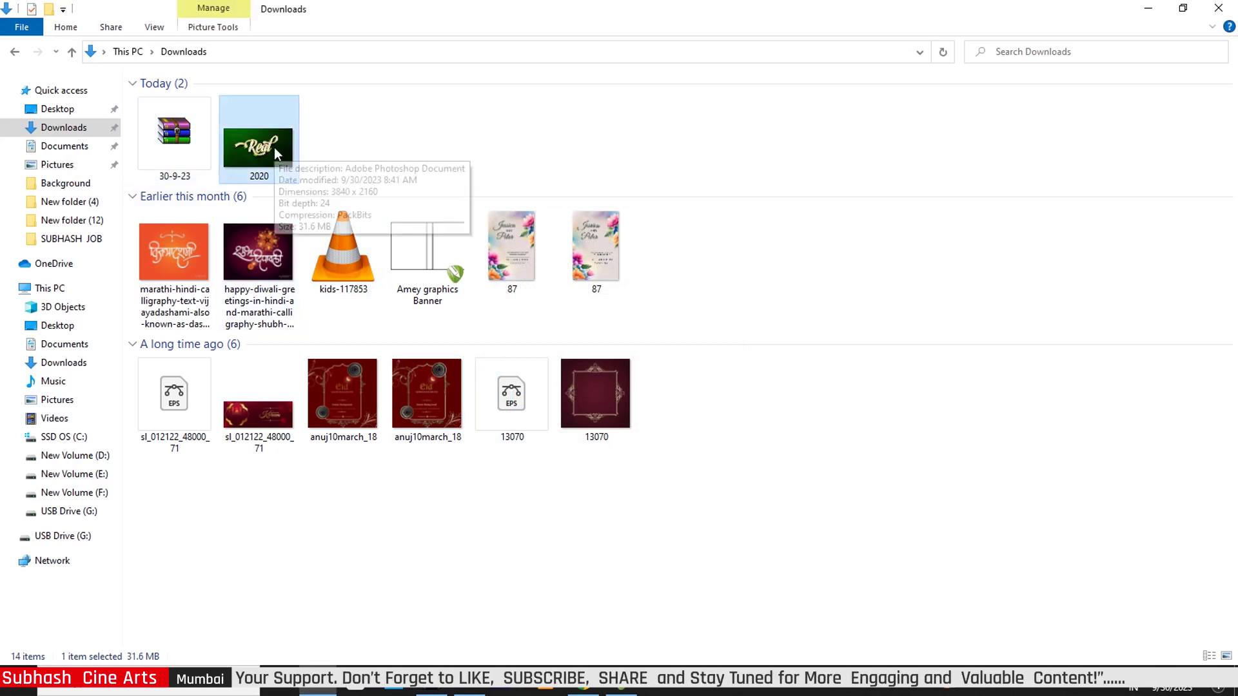
drag(509, 401, 667, 439)
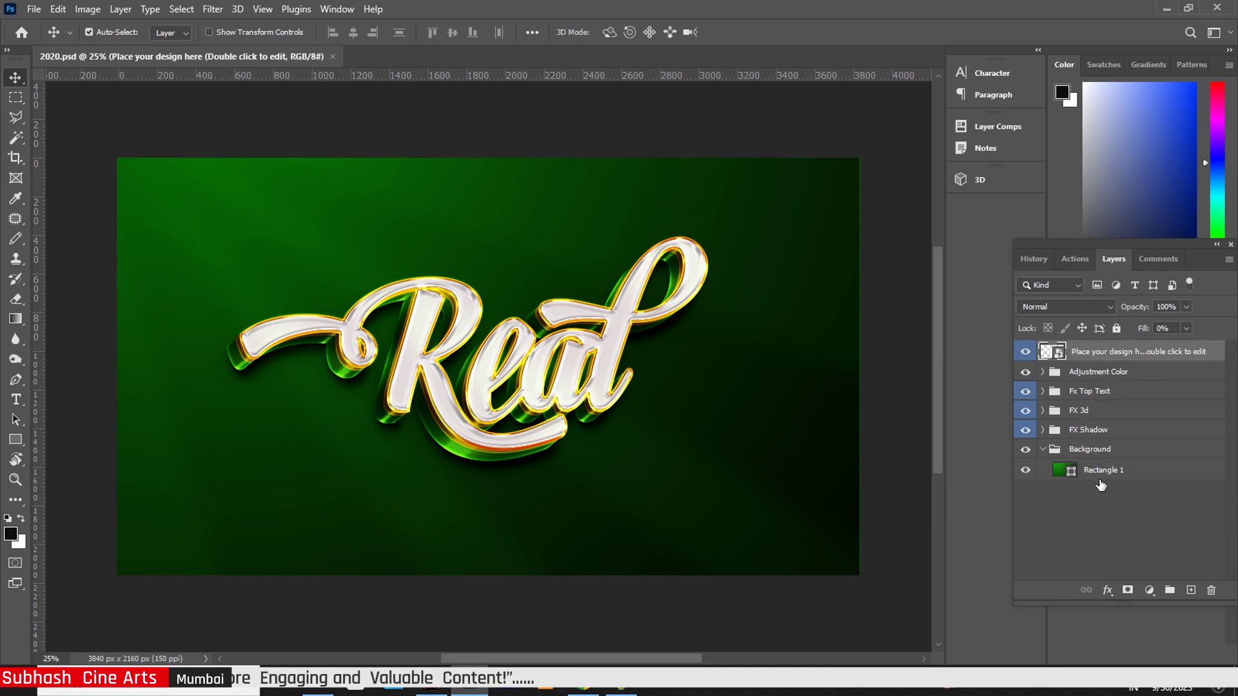
Open the Vagan.psb smart object and edit its text layer, typing 'Rel'
double_click(1058, 352)
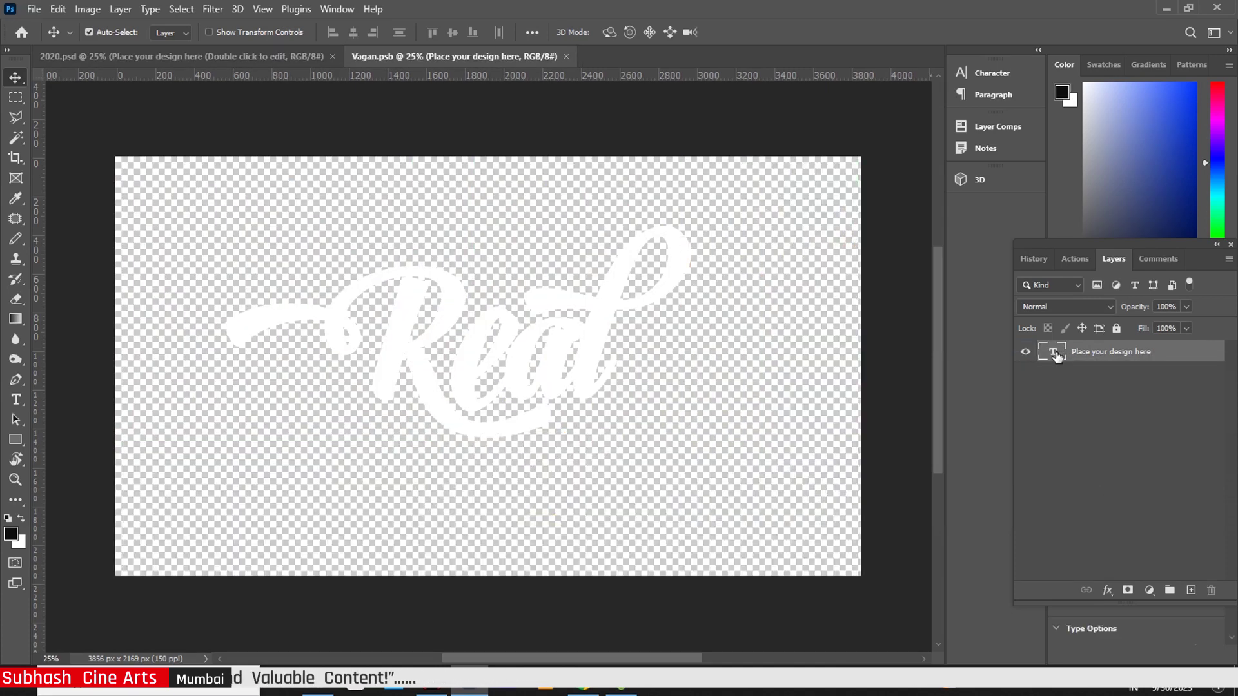
double_click(1053, 352)
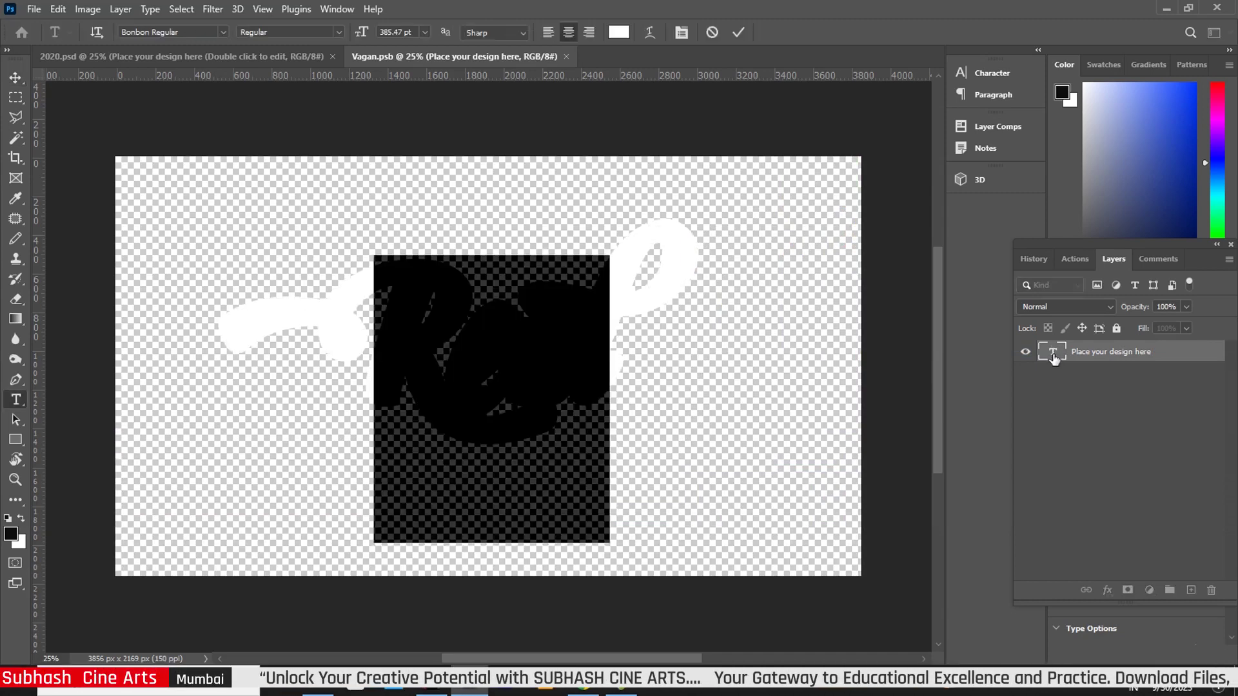
text(Re)
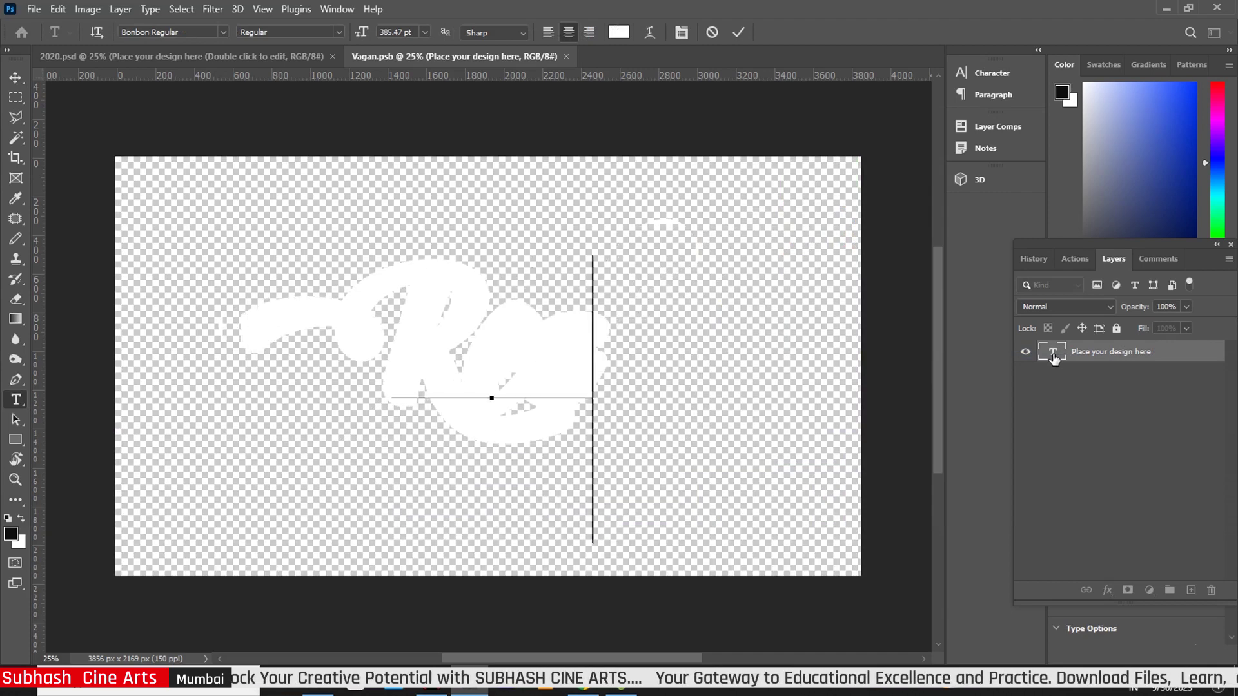
text(l)
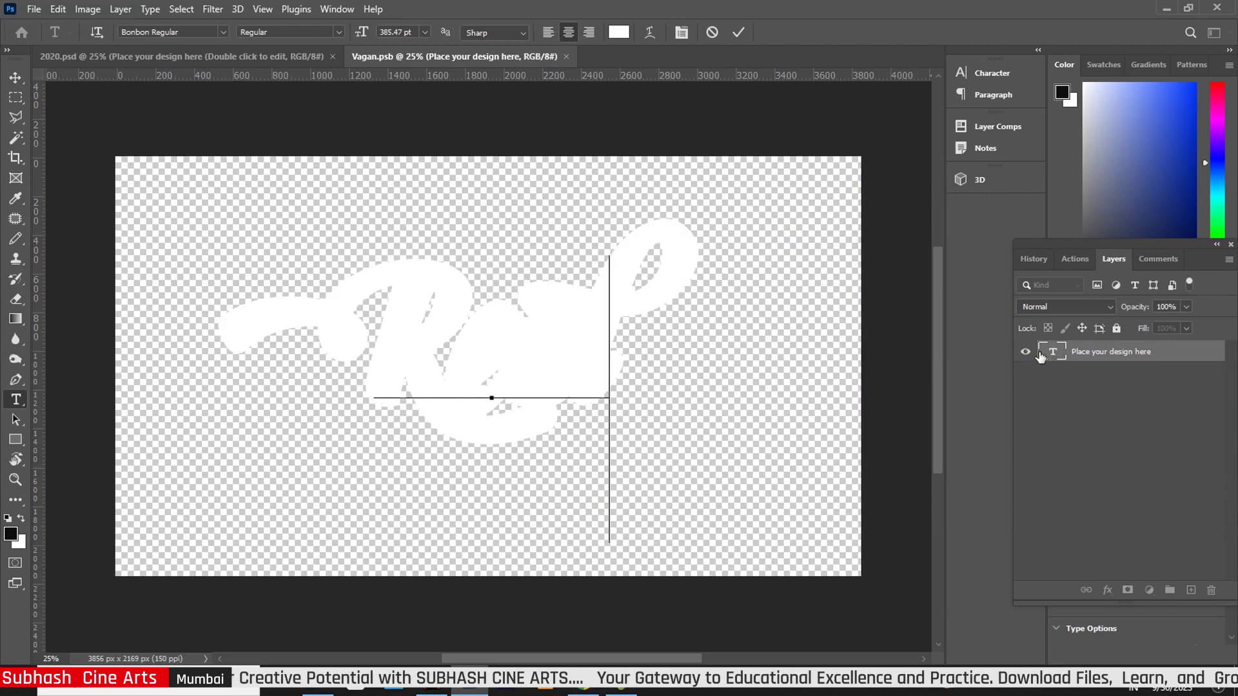
click(16, 78)
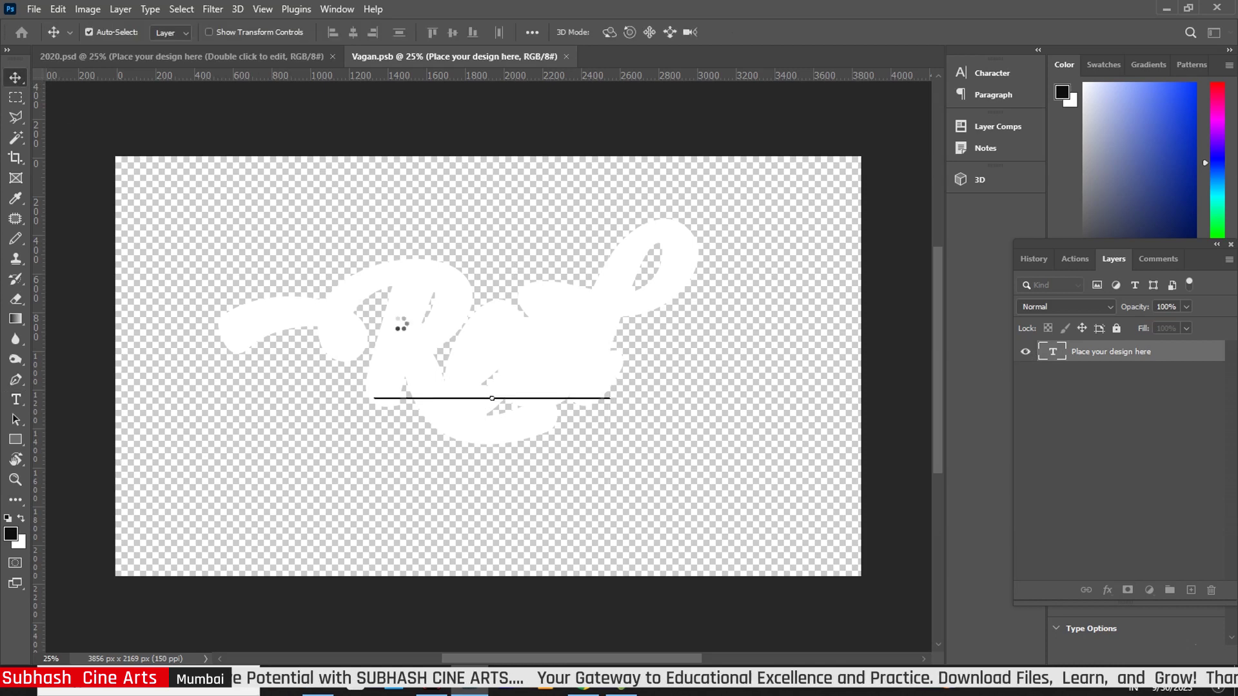
Nudge the text slightly down and right, then close Vagan.psb and save its changes
drag(590, 379, 603, 394)
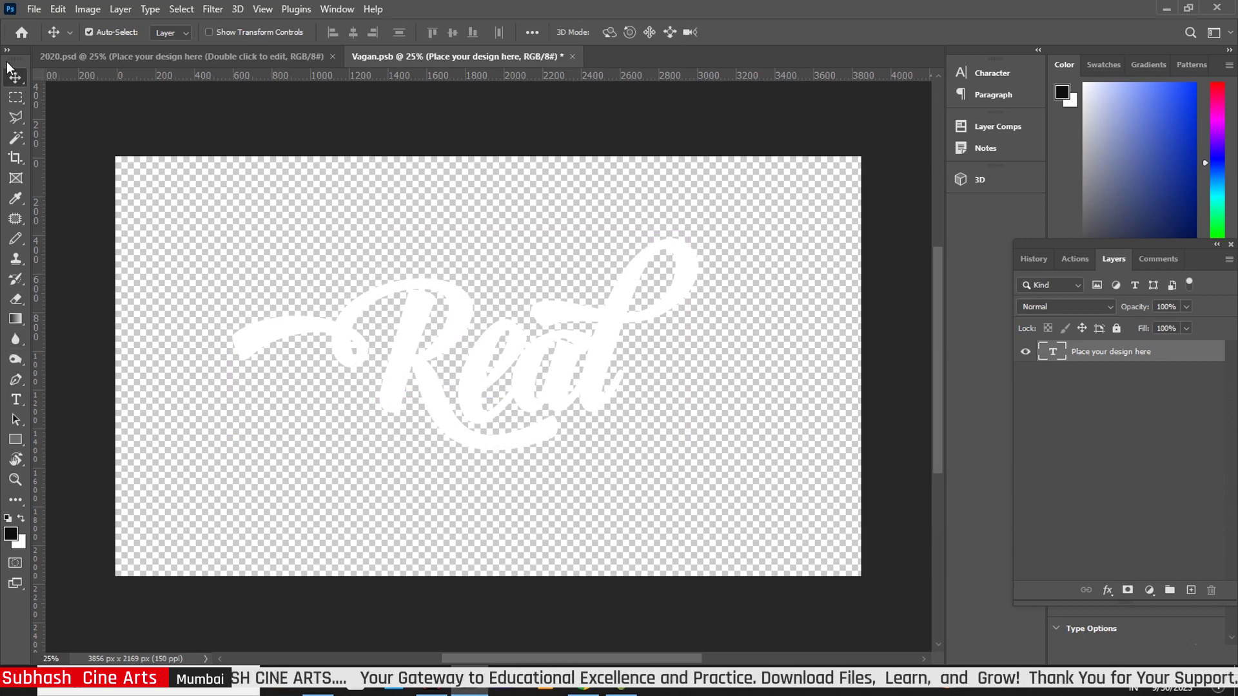
click(15, 400)
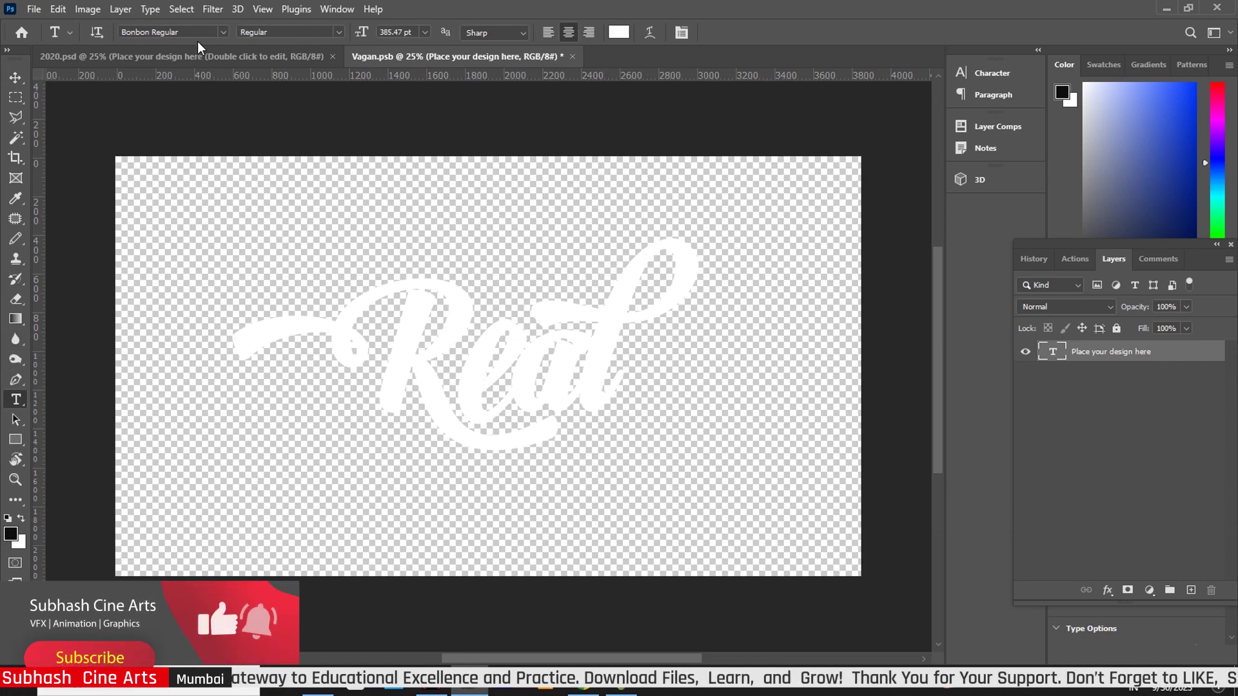
click(18, 78)
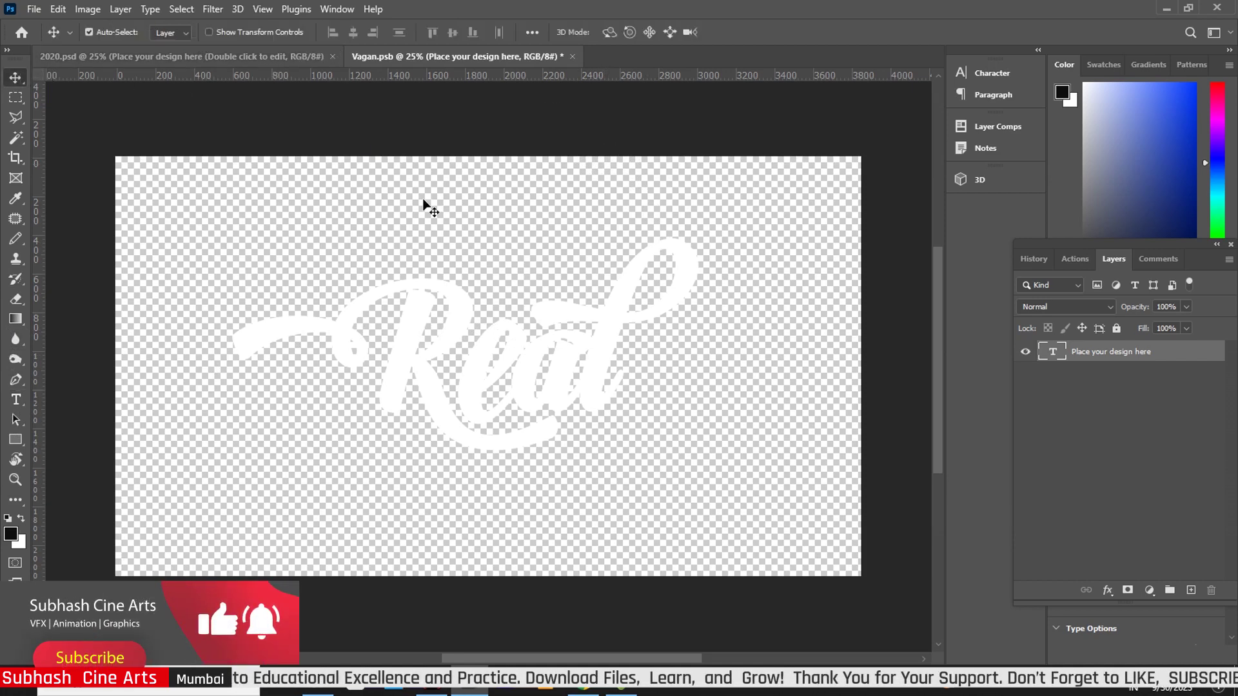
click(572, 56)
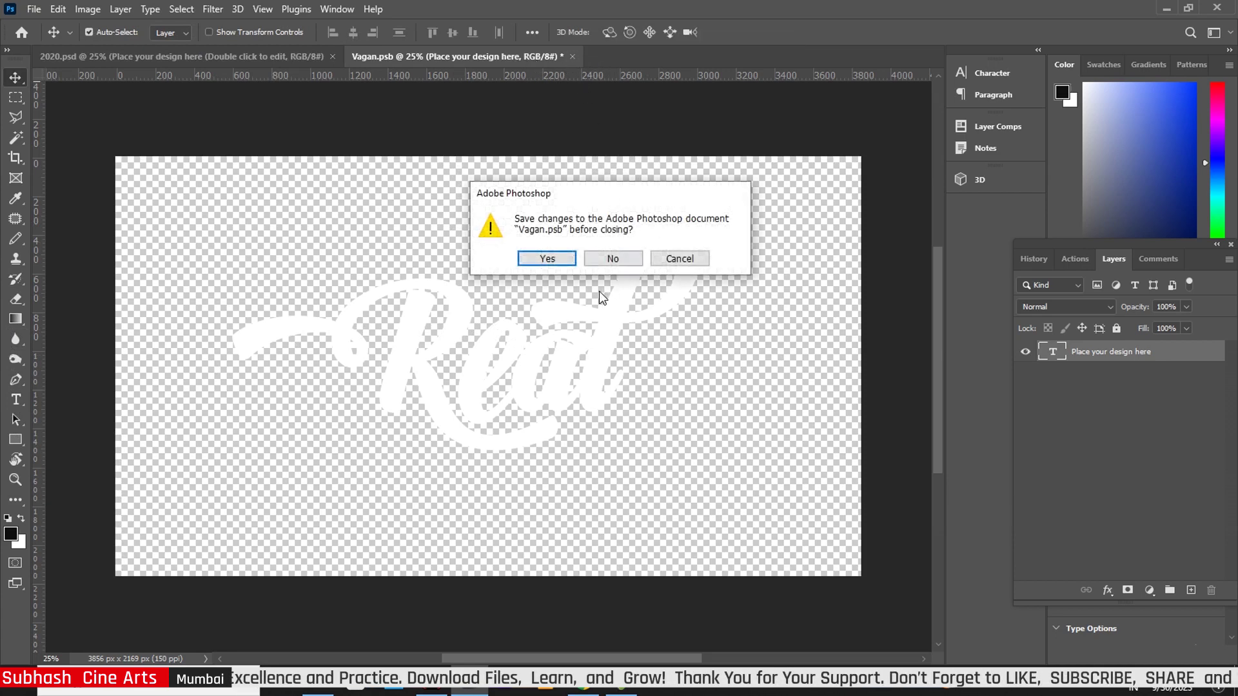
click(549, 258)
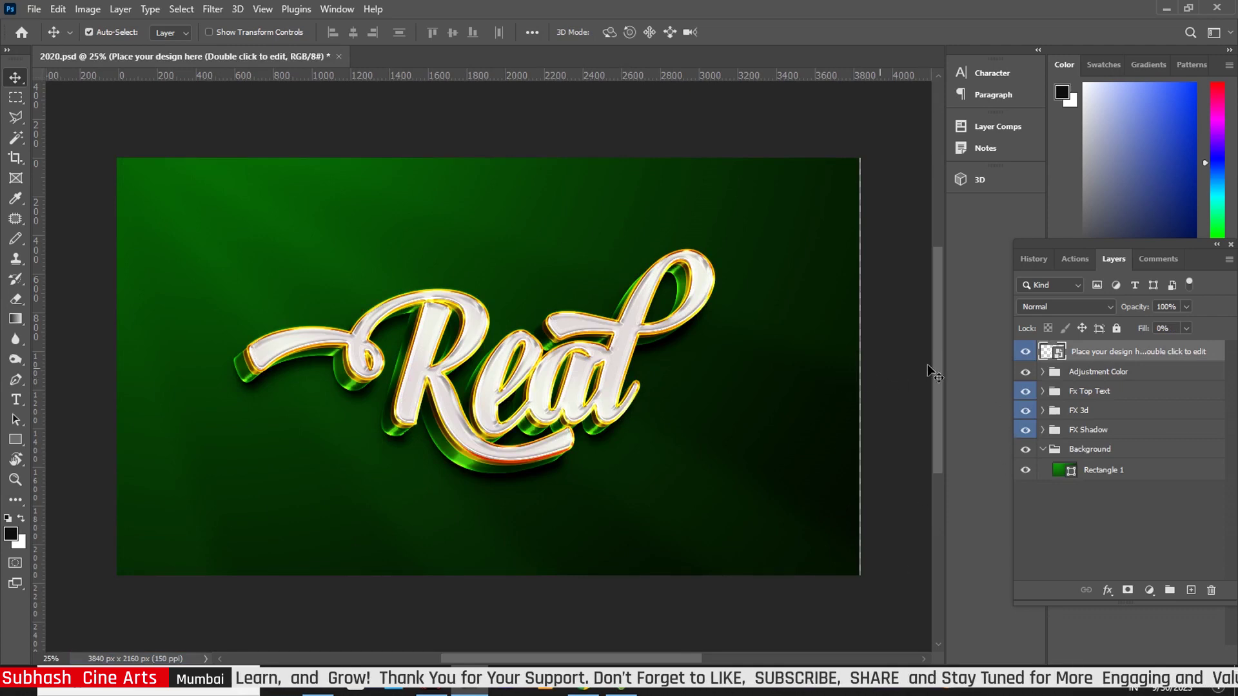
Toggle the Adjustment Color curves off and on to compare, then expand Fx Top Text
click(1043, 371)
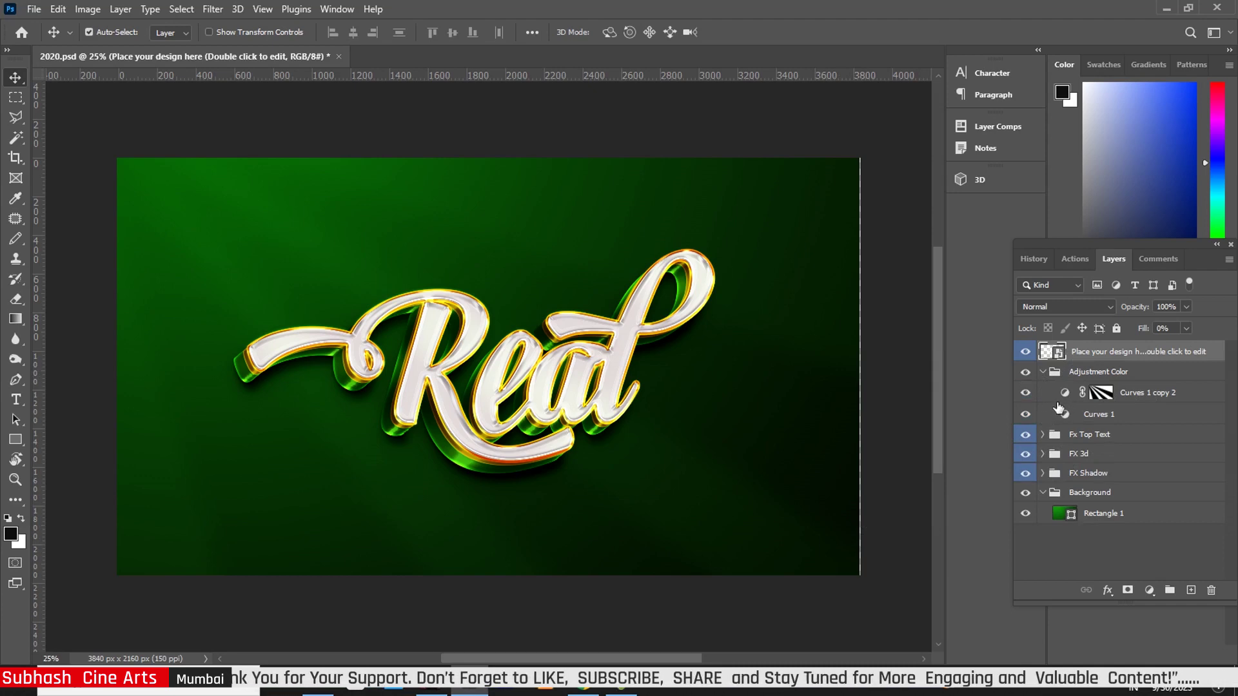
click(1025, 373)
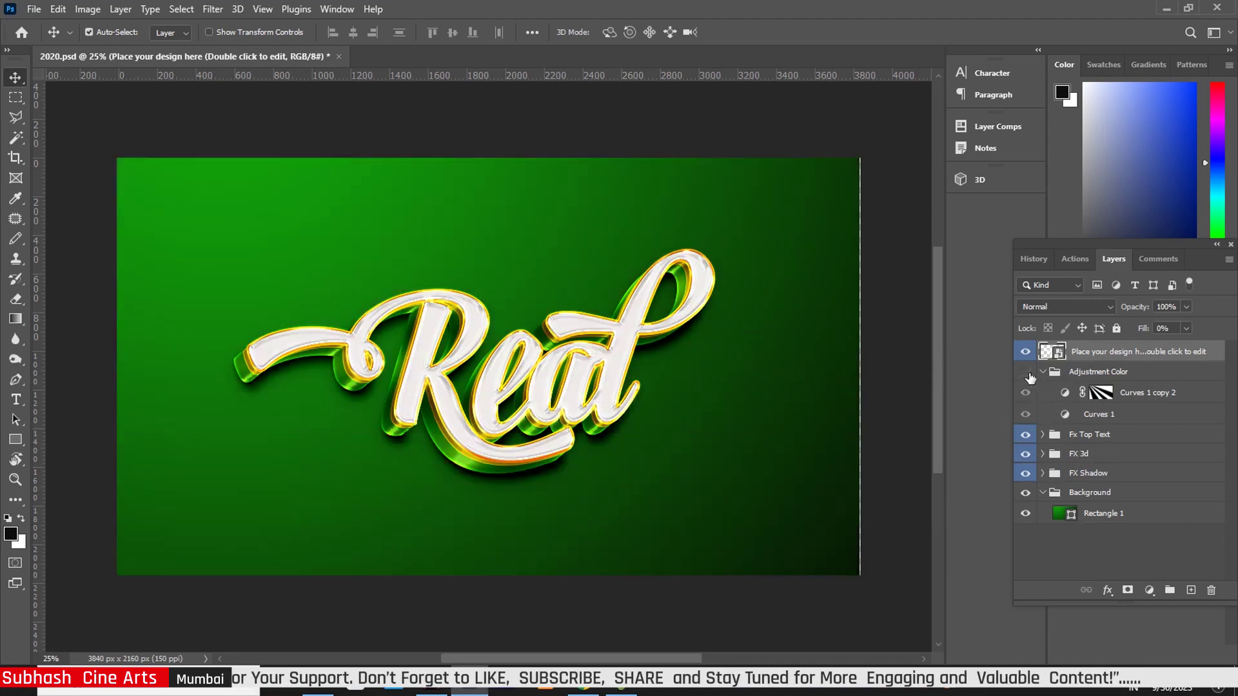
click(1026, 373)
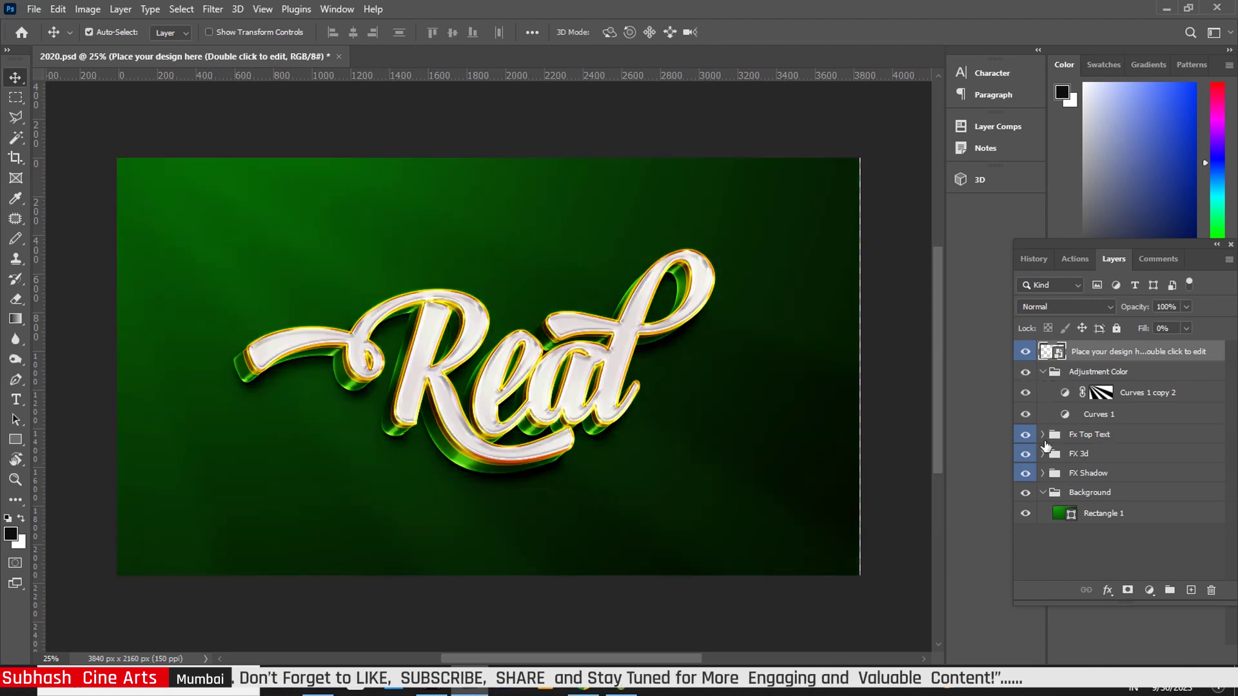
click(1042, 373)
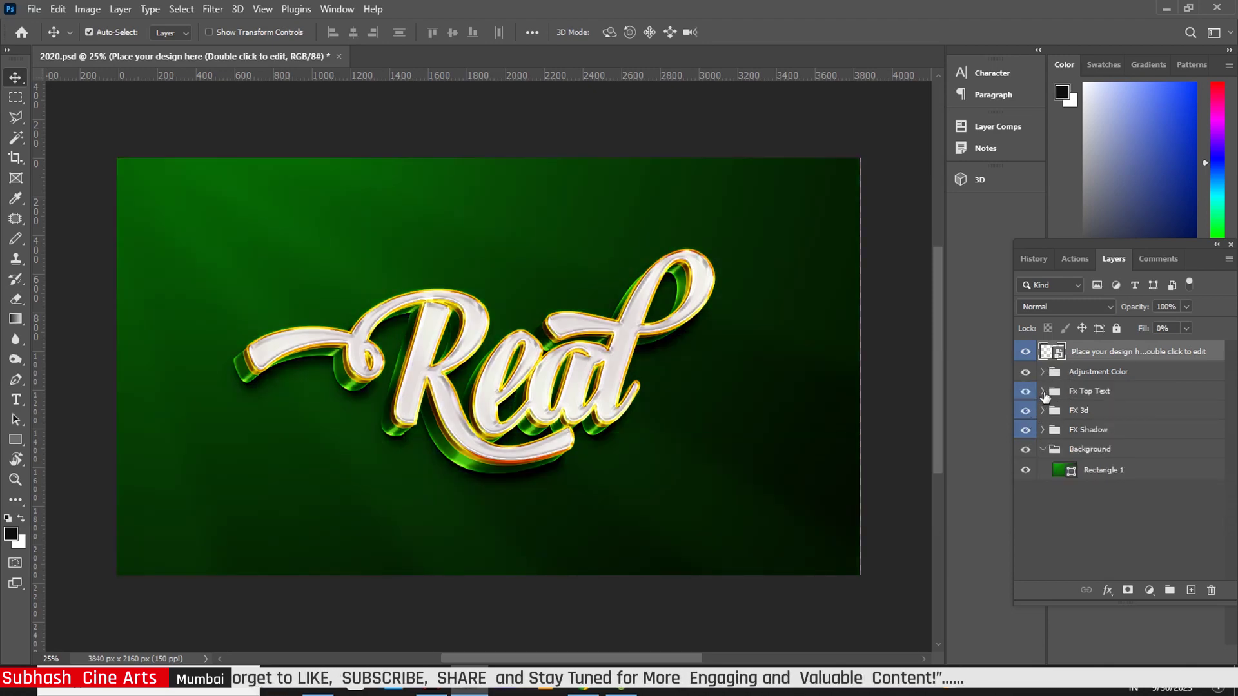
click(1043, 392)
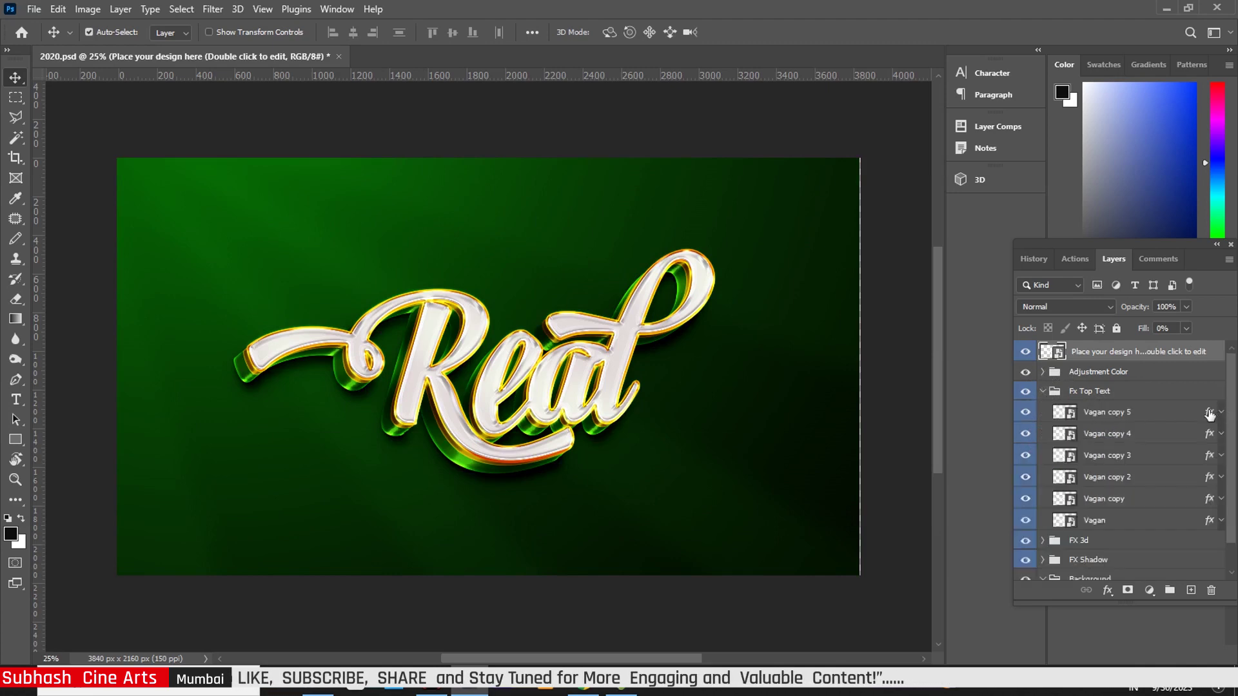
Set Vagan copy 5's Bevel & Emboss to size 18 px, soften 7 px, 73% highlight opacity
click(1210, 415)
key(h)
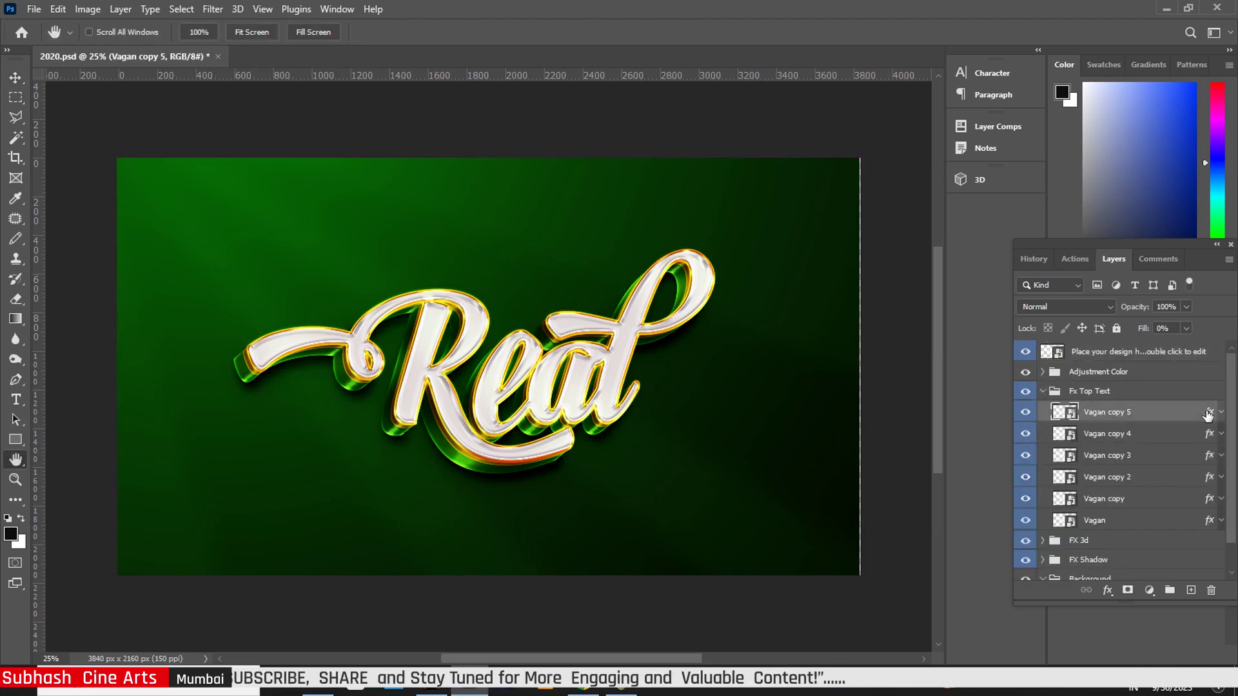
double_click(1209, 414)
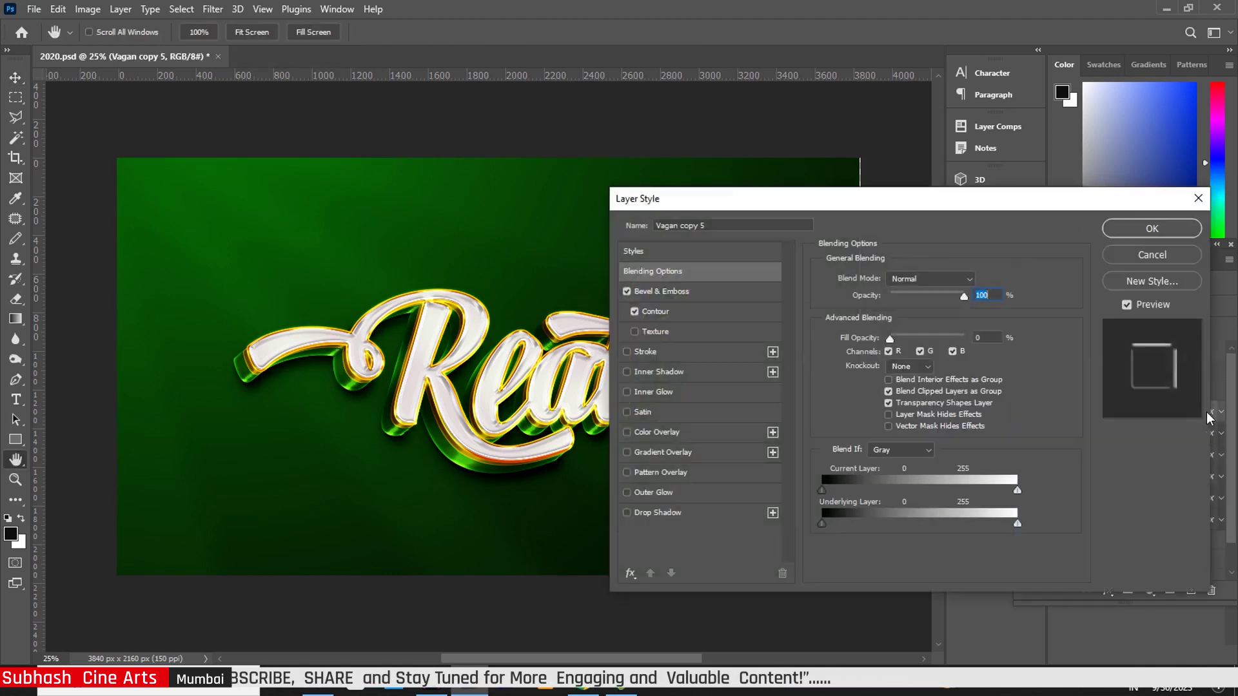
click(676, 293)
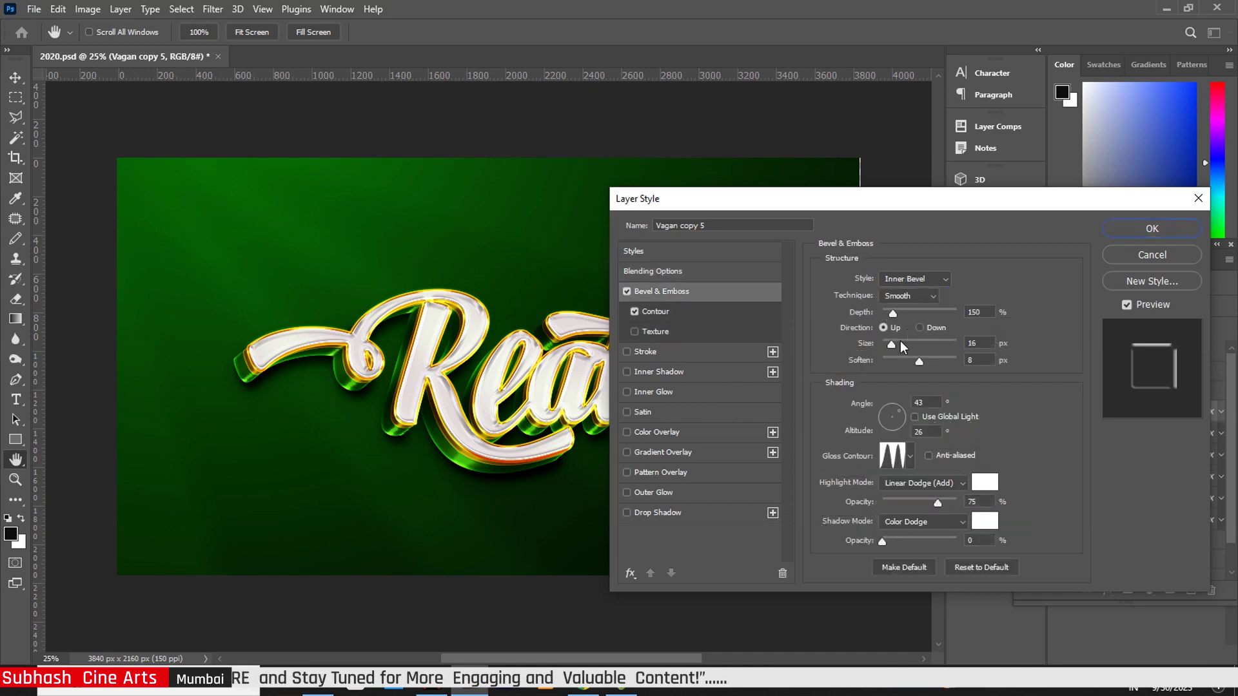
mouse_move(891, 344)
mouse_down()
mouse_move(903, 346)
mouse_move(893, 347)
mouse_up()
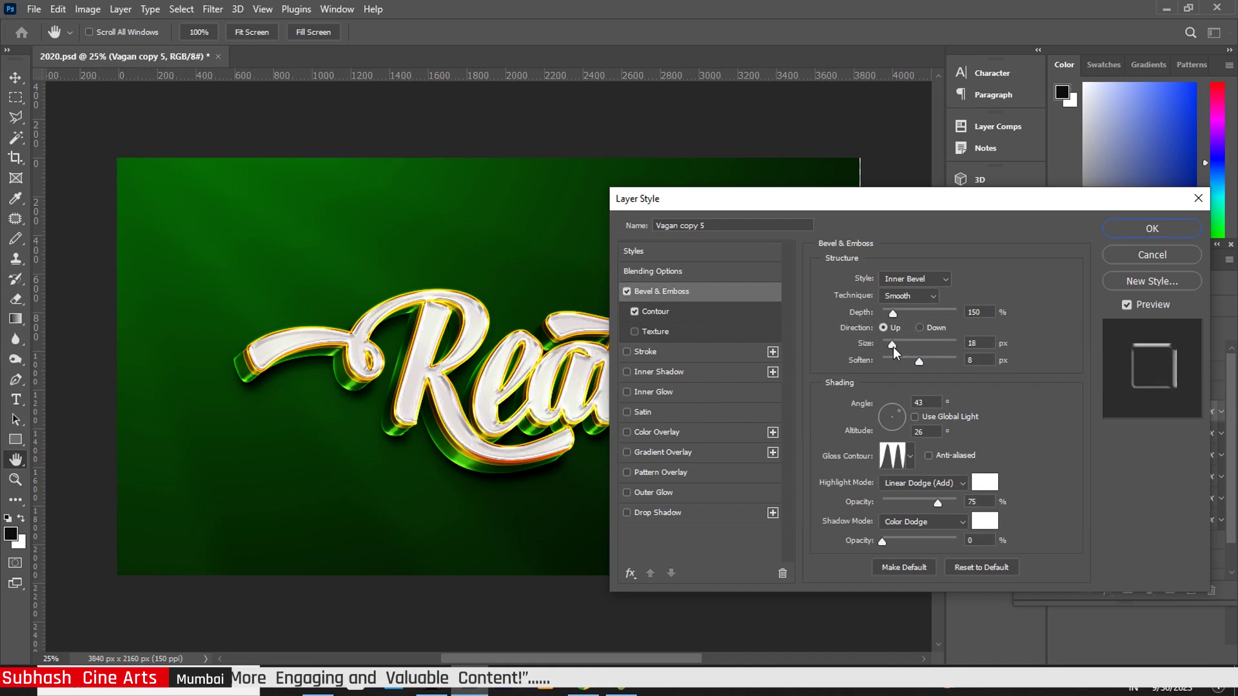
mouse_move(920, 362)
mouse_down()
mouse_move(943, 365)
mouse_move(913, 366)
mouse_up()
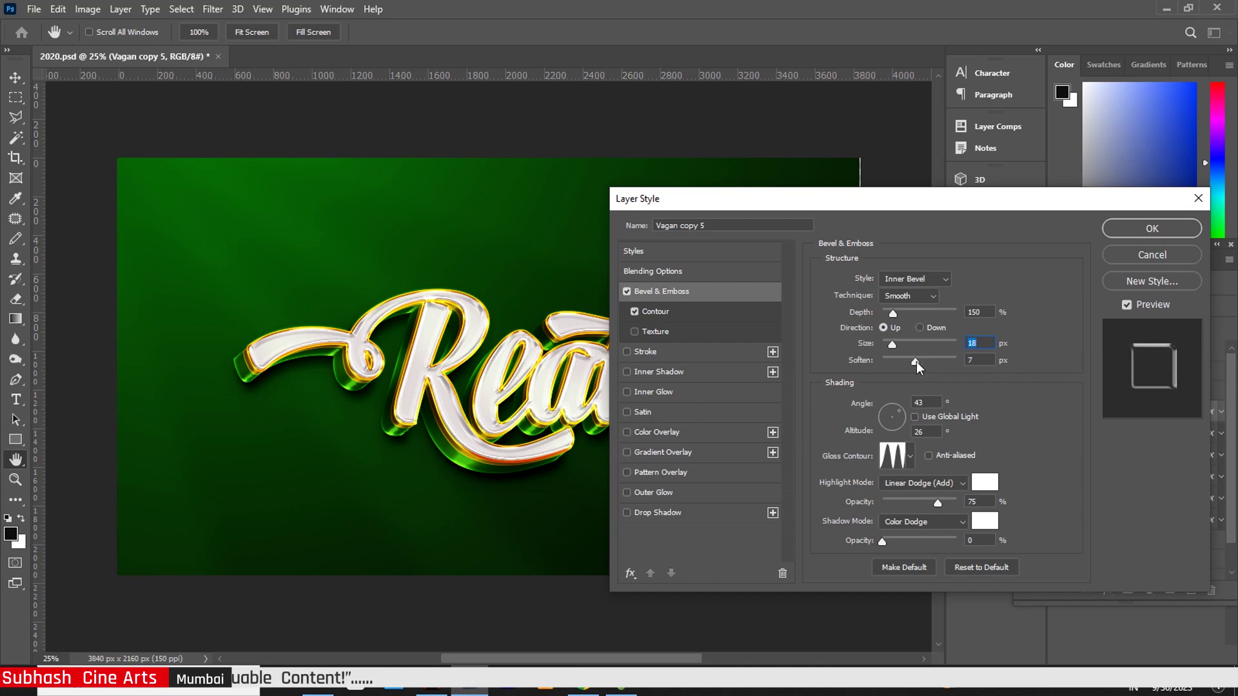
drag(936, 501, 937, 503)
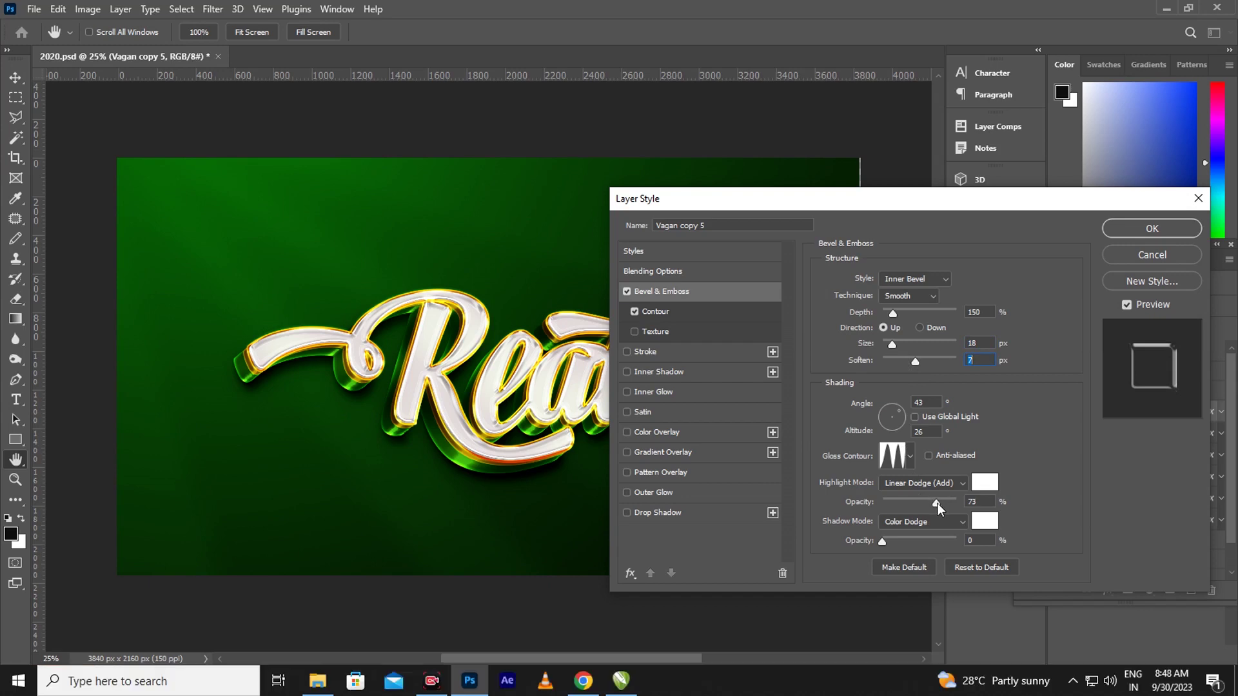
click(1147, 229)
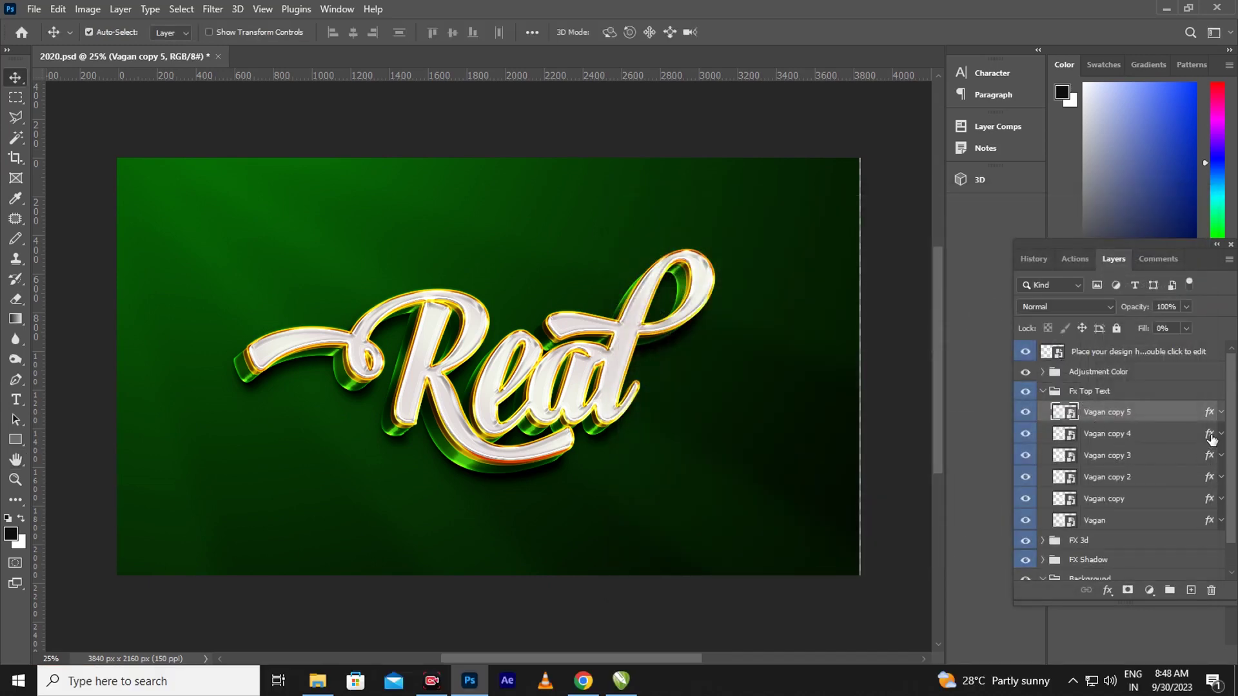
click(1212, 439)
Set Vagan copy 4's Outer Glow spread to 5%
key(h)
double_click(1211, 439)
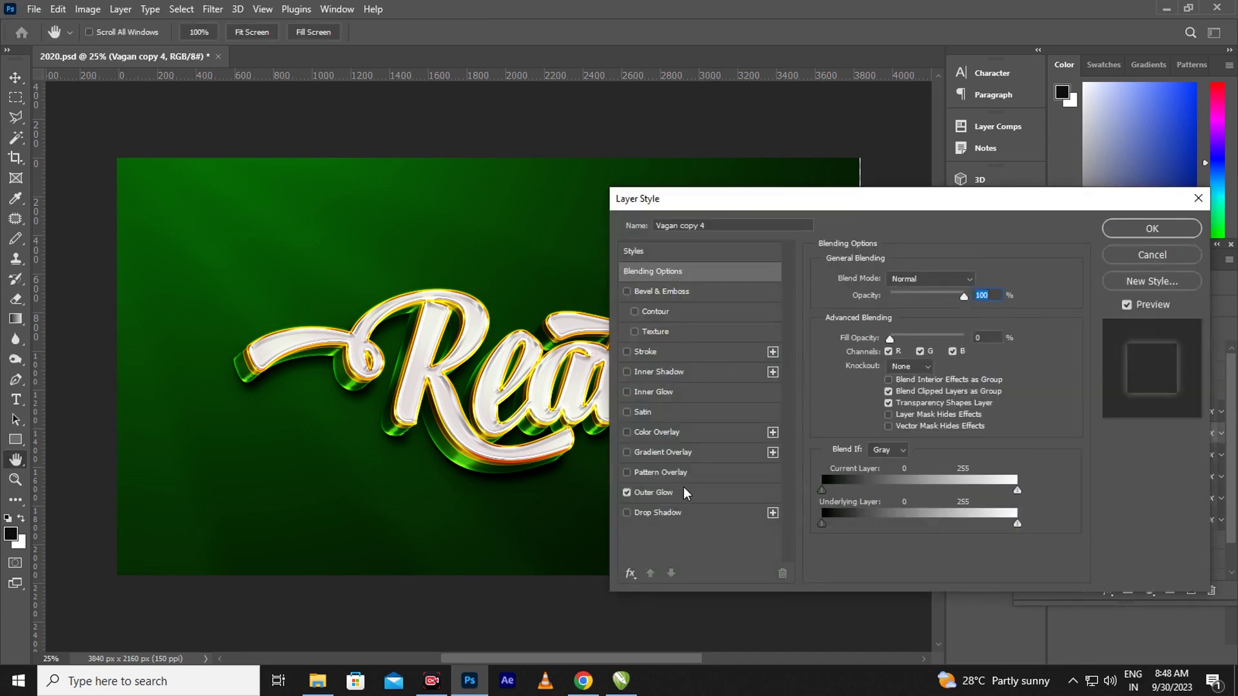
click(677, 492)
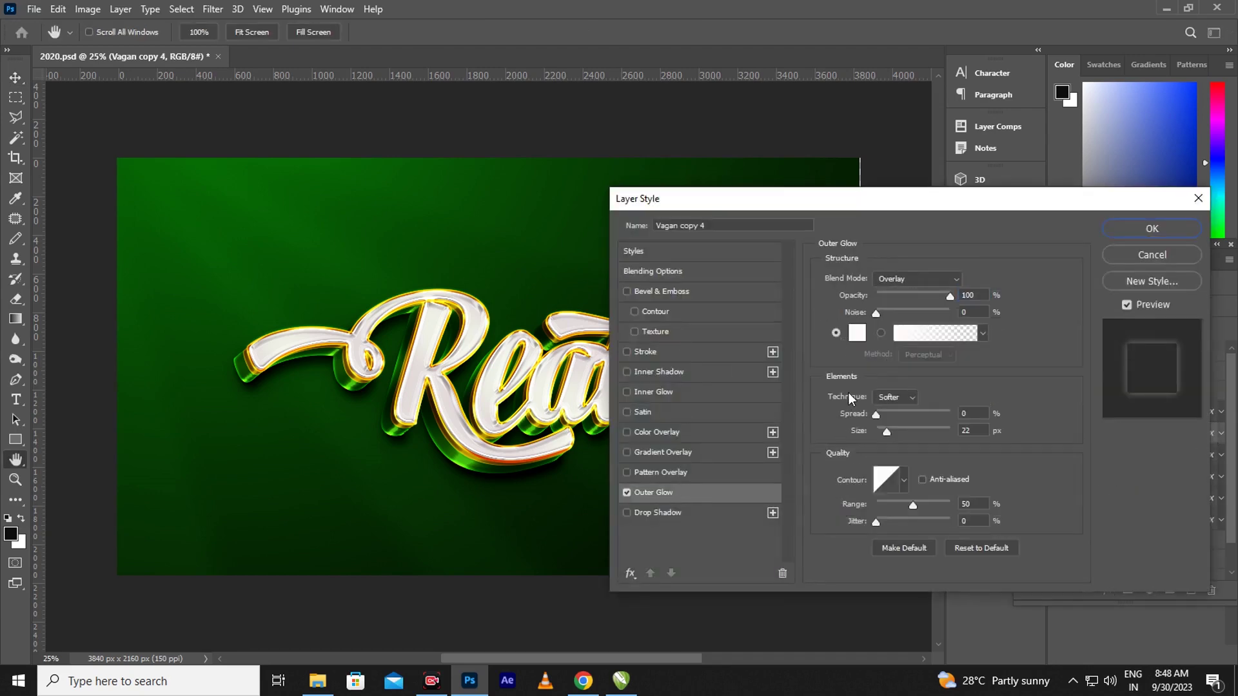
drag(877, 414, 888, 417)
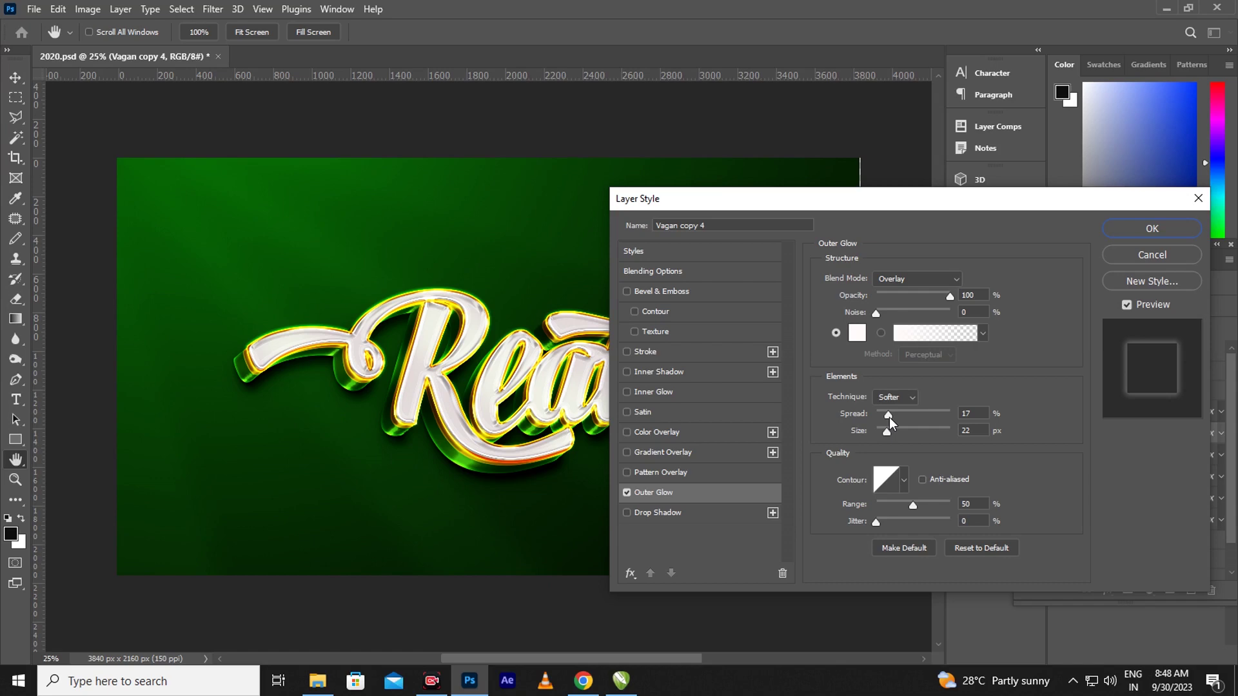
drag(889, 417, 875, 419)
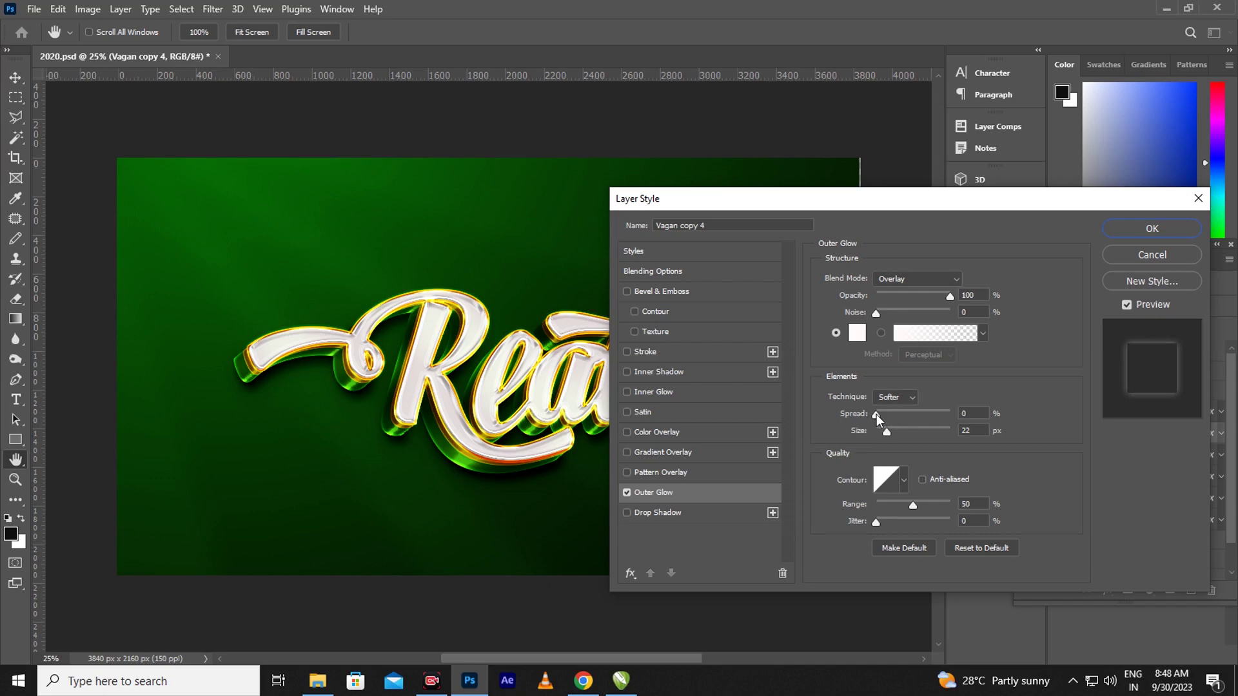
drag(876, 418, 882, 420)
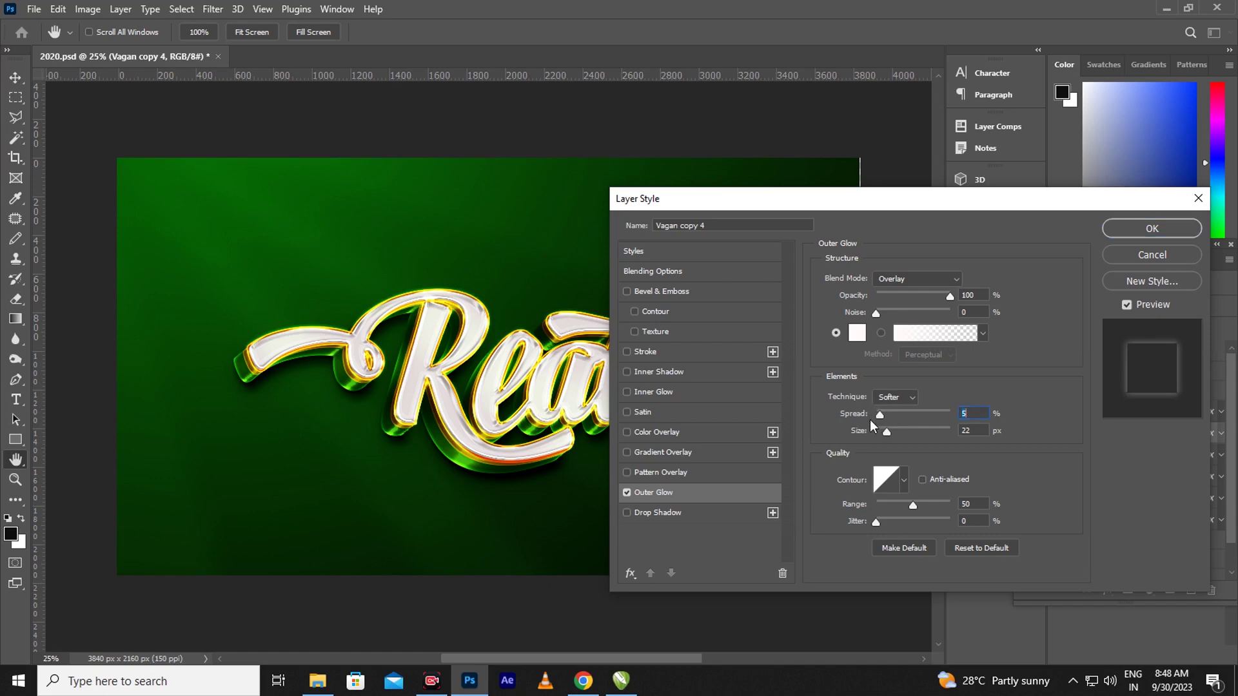
click(1129, 233)
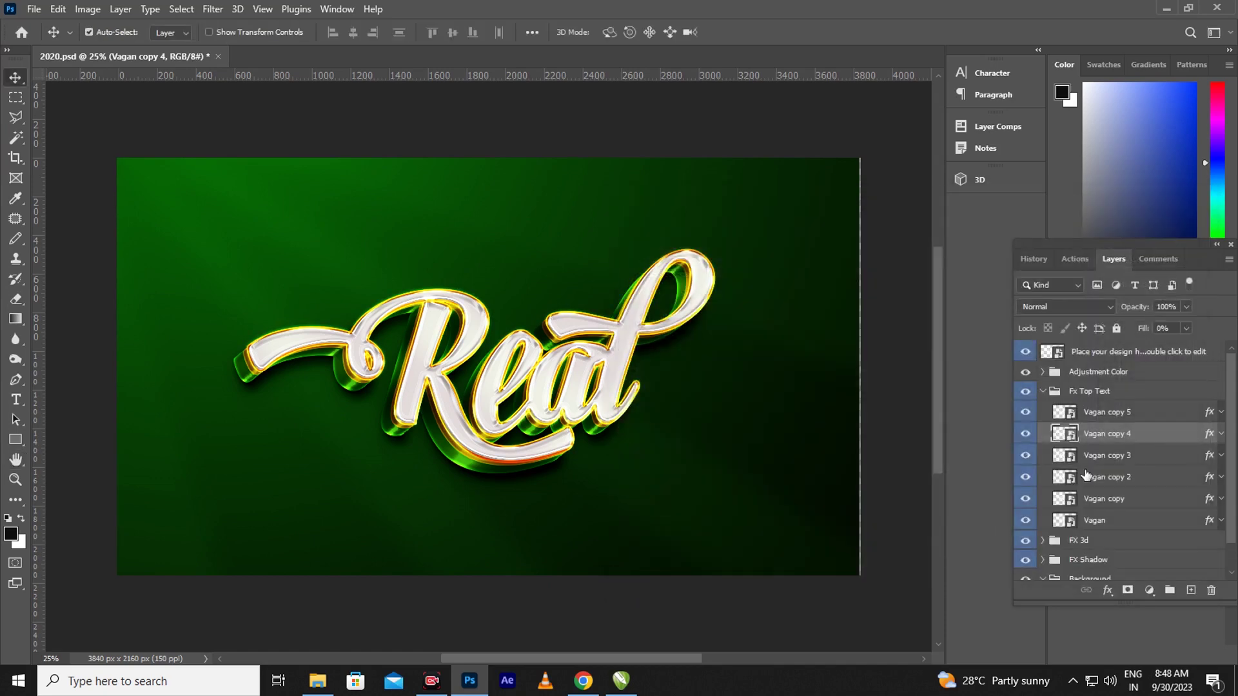
click(1209, 456)
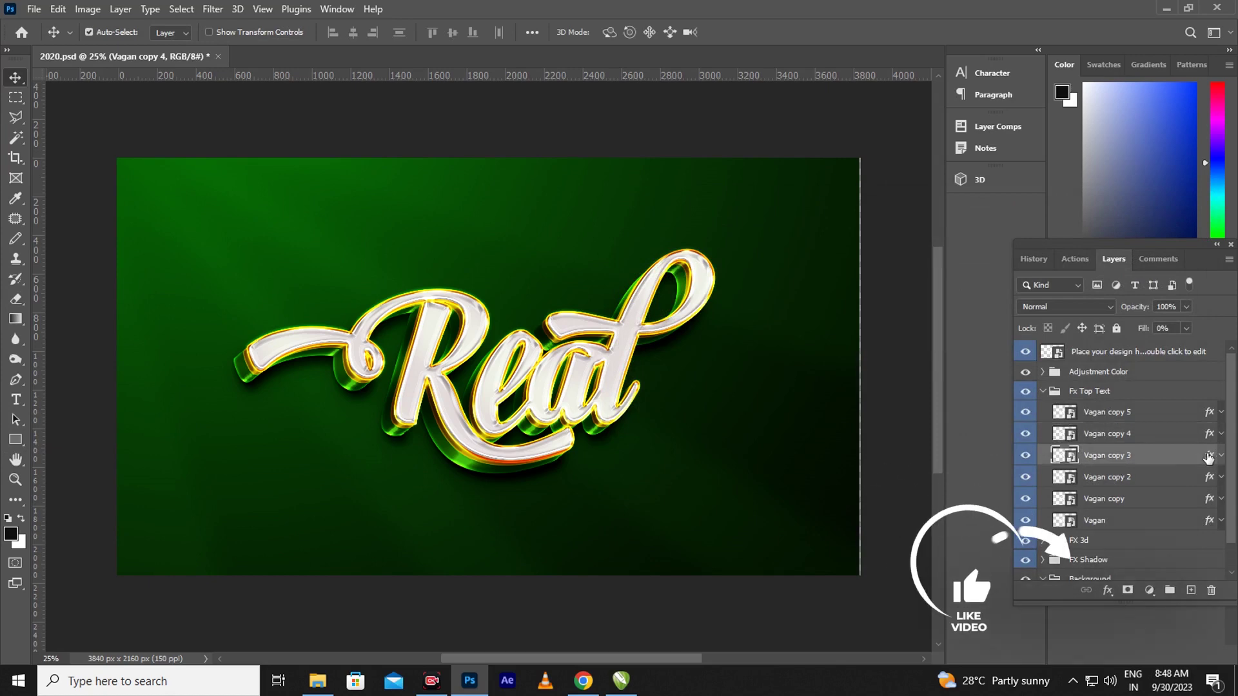
Reduce Vagan copy 3's Bevel & Emboss size to 2 px
key(h)
double_click(1209, 456)
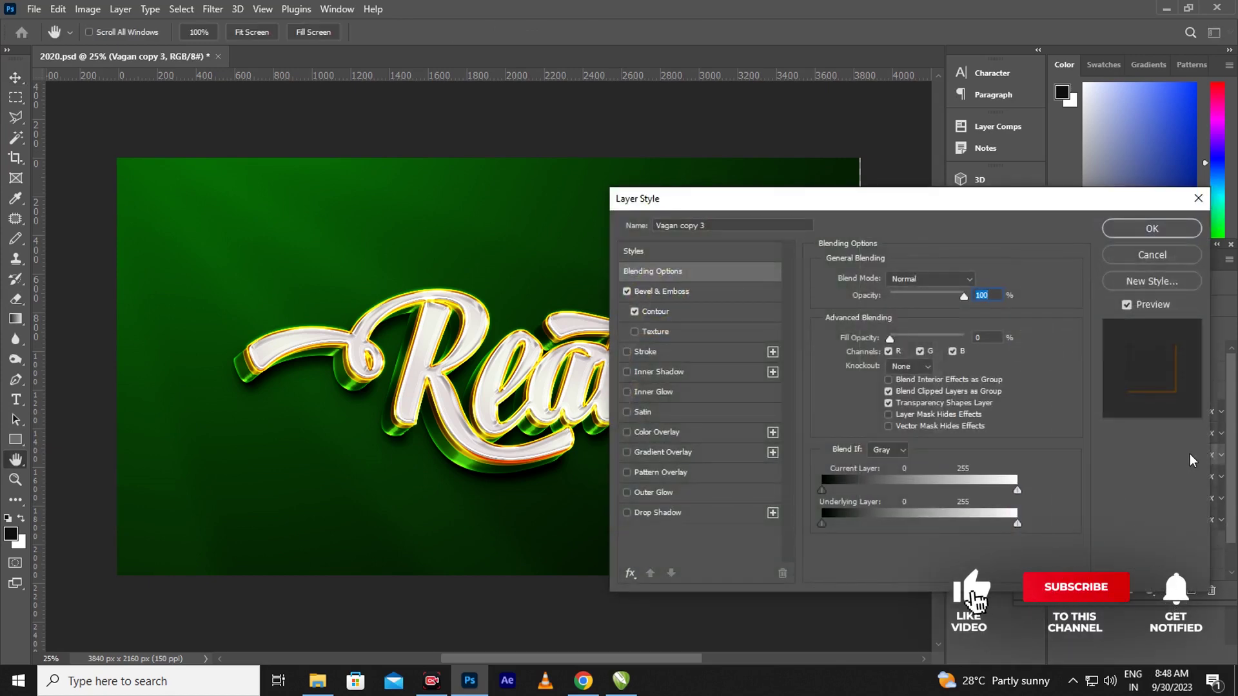
click(690, 289)
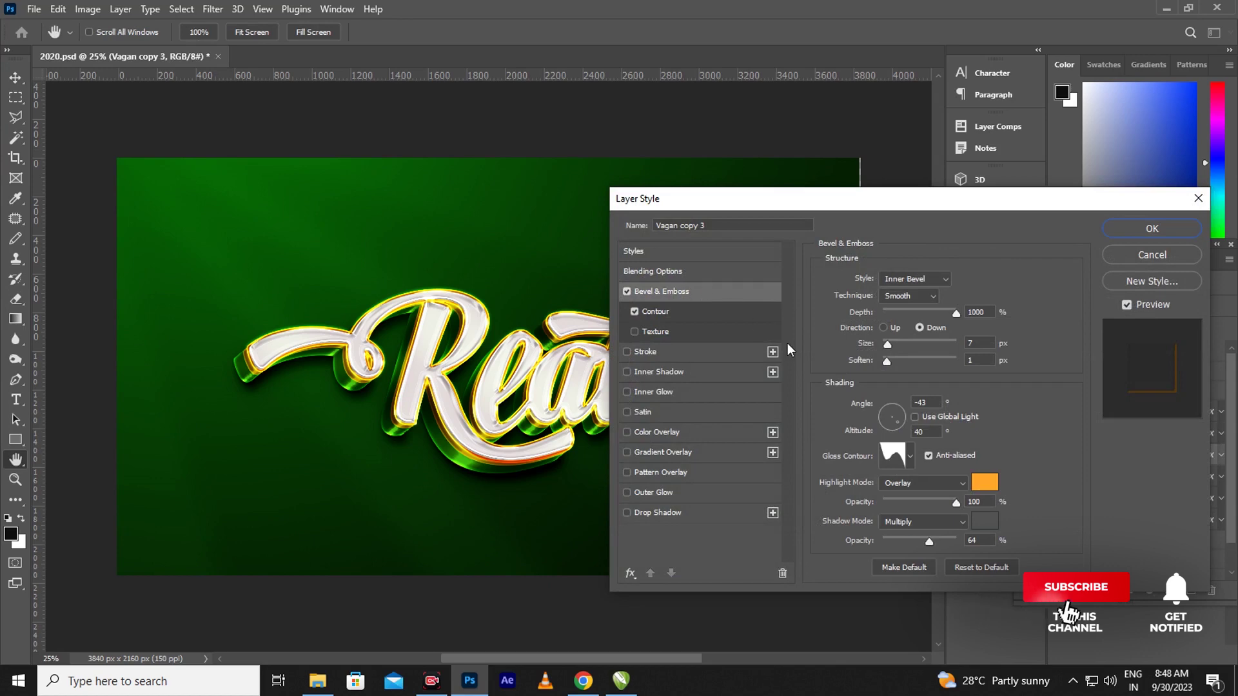
mouse_move(887, 344)
mouse_down()
mouse_move(897, 347)
mouse_move(885, 347)
mouse_up()
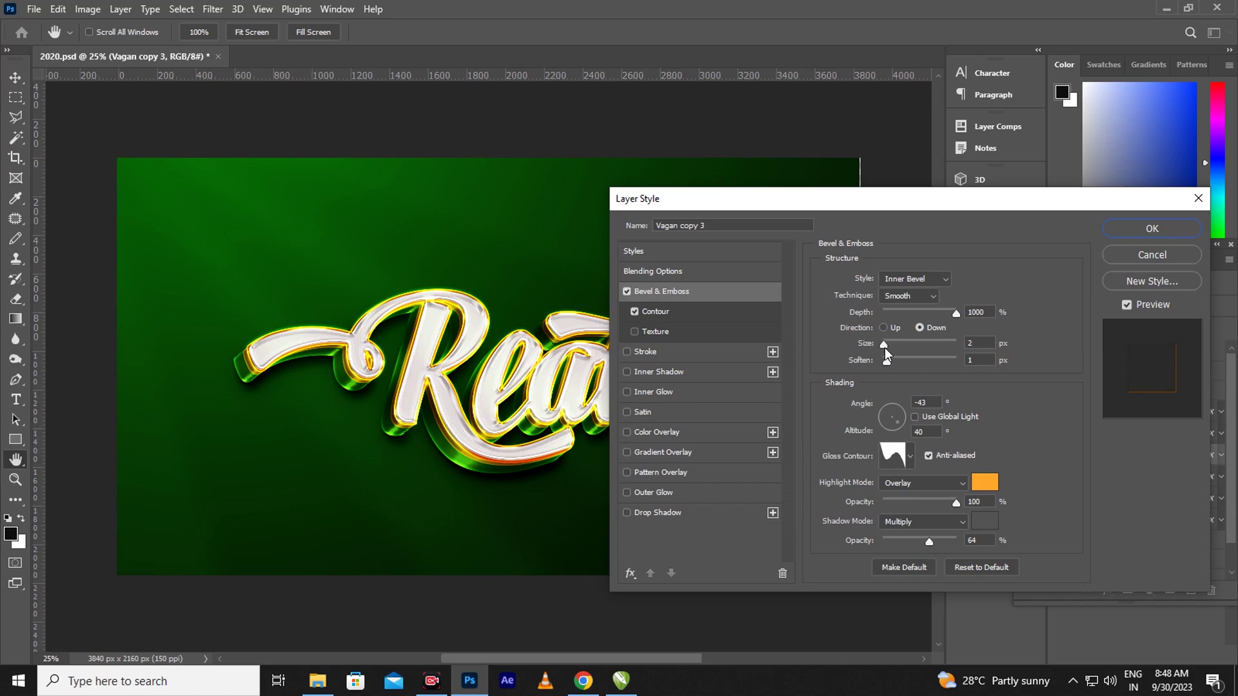
drag(885, 347, 885, 358)
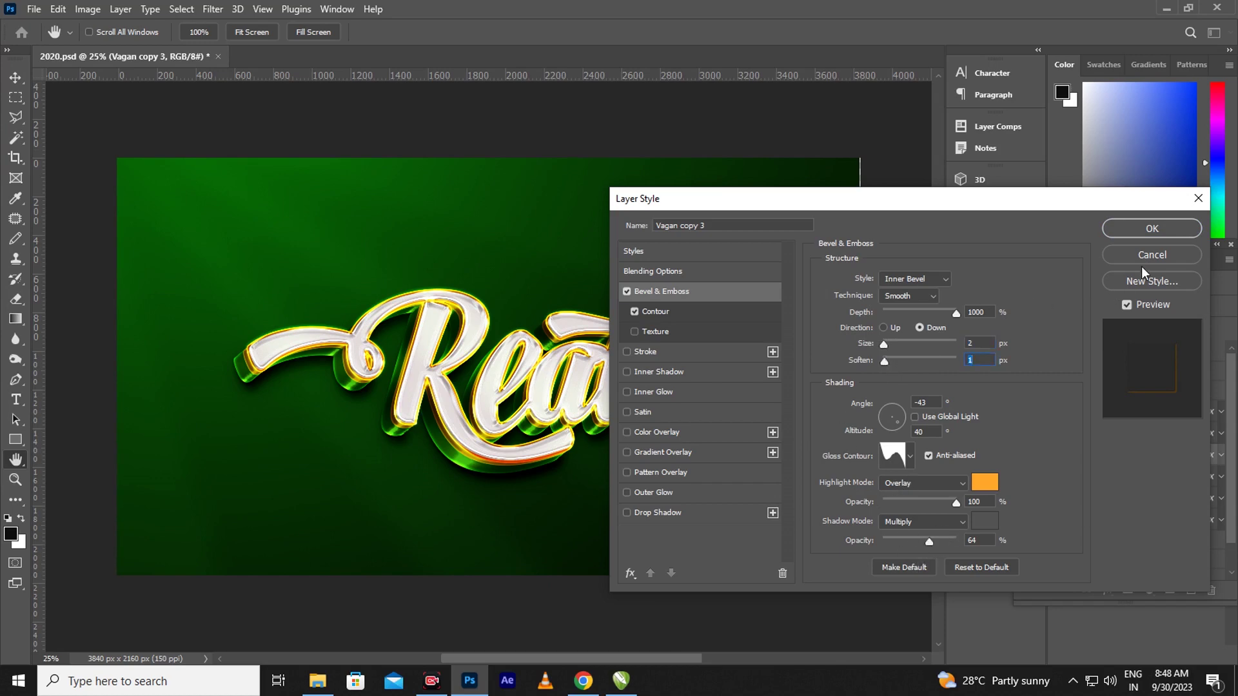
click(1152, 228)
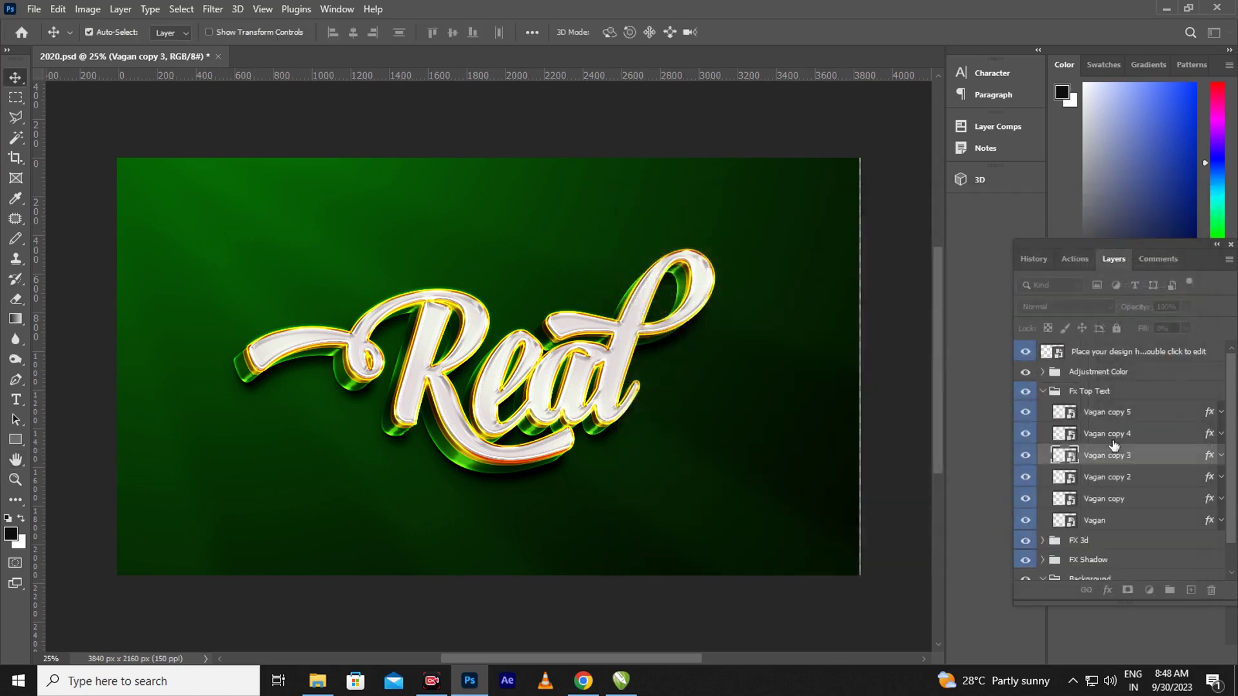
Set Vagan copy 2's Bevel & Emboss size to 98 px and its gold Stroke gradient scale to 120%
click(1205, 477)
double_click(1222, 482)
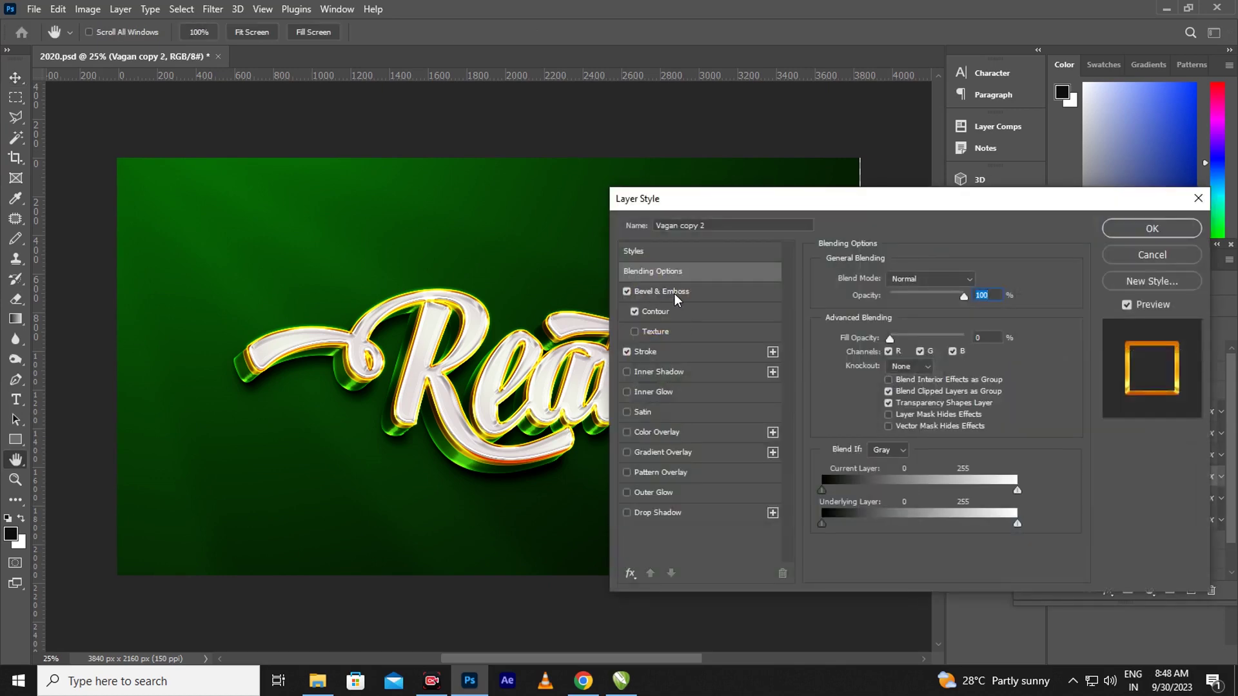
click(675, 293)
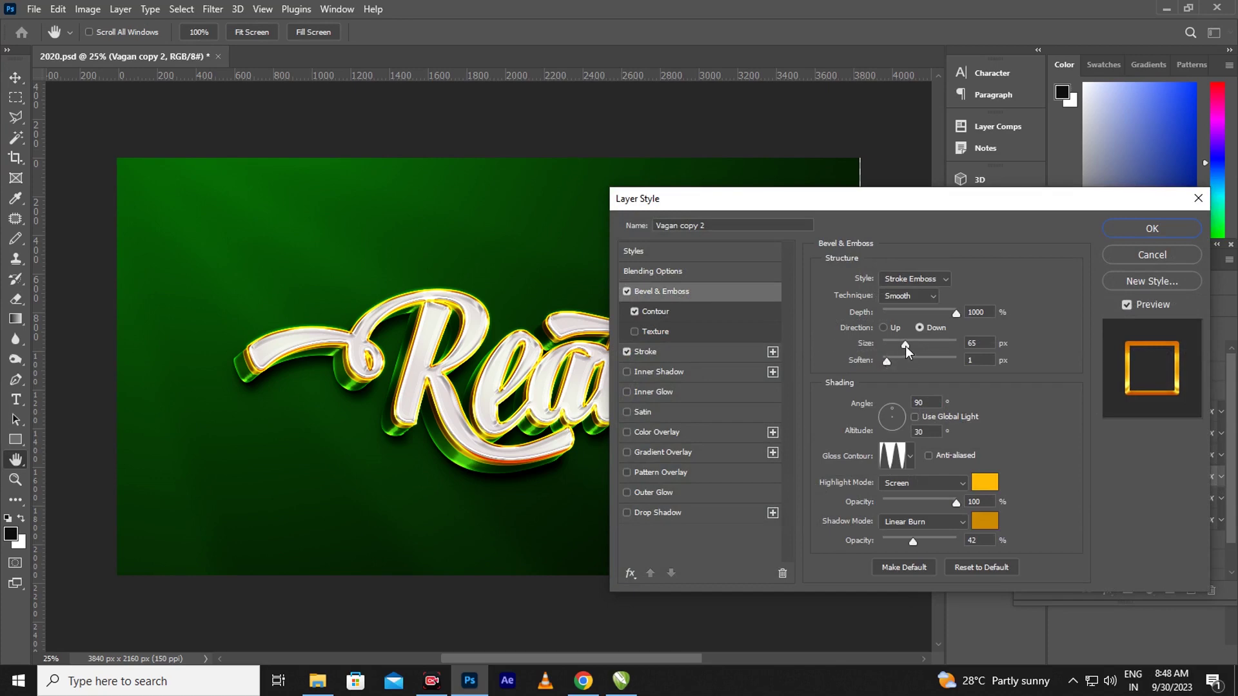
drag(908, 346, 913, 347)
click(916, 347)
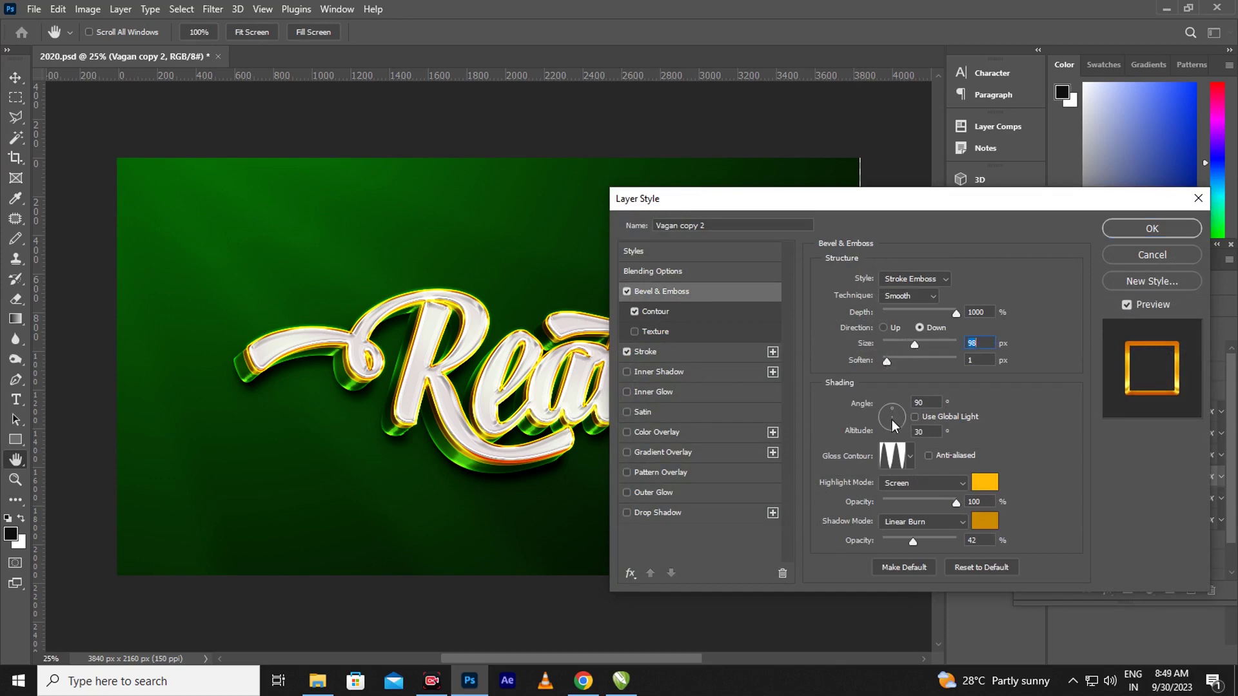
click(916, 542)
click(667, 349)
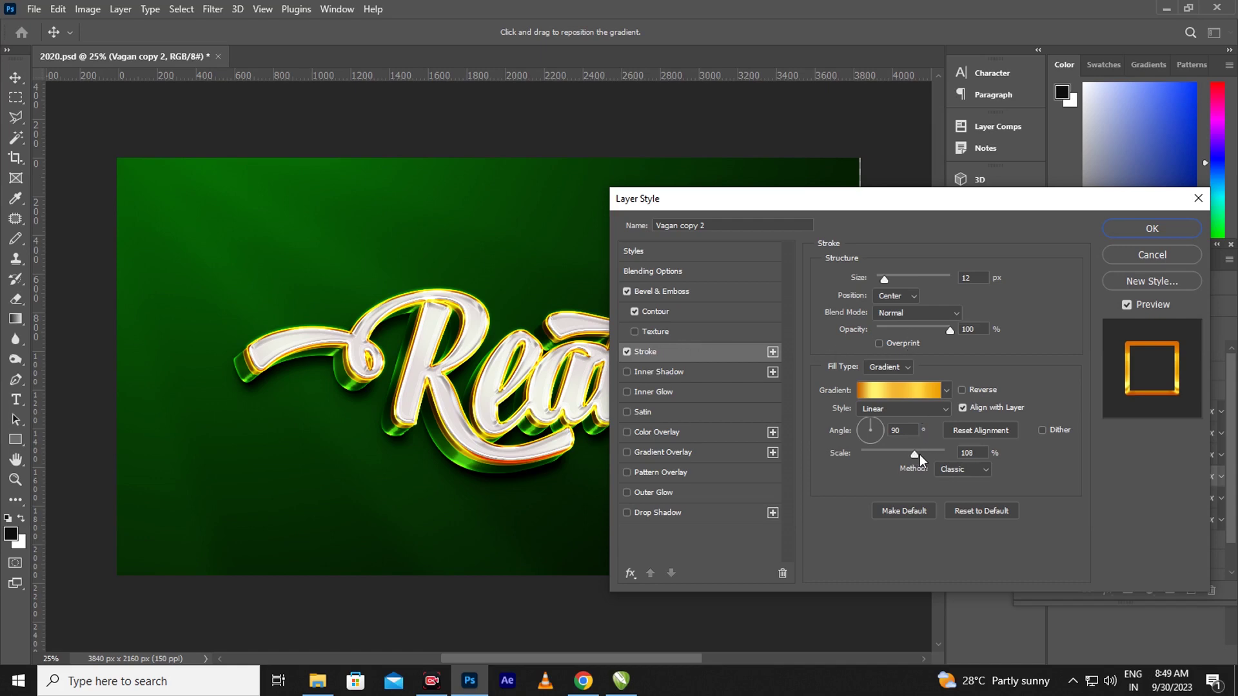
drag(912, 453, 919, 455)
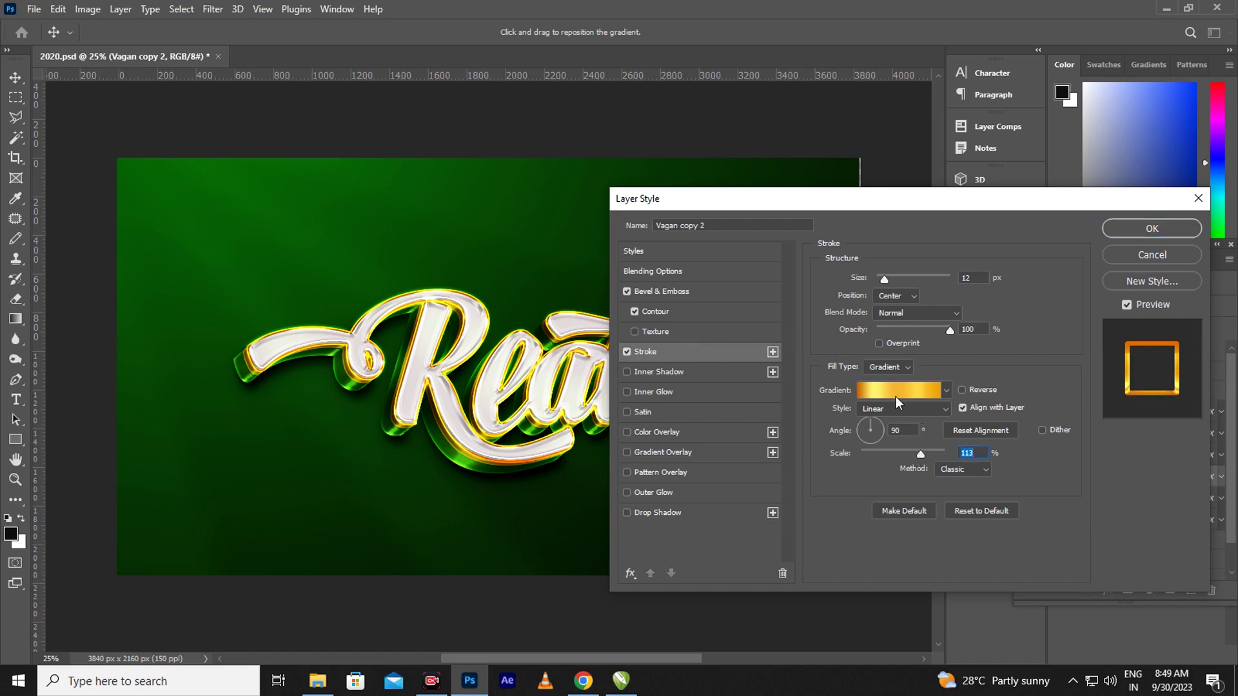
drag(920, 455, 926, 455)
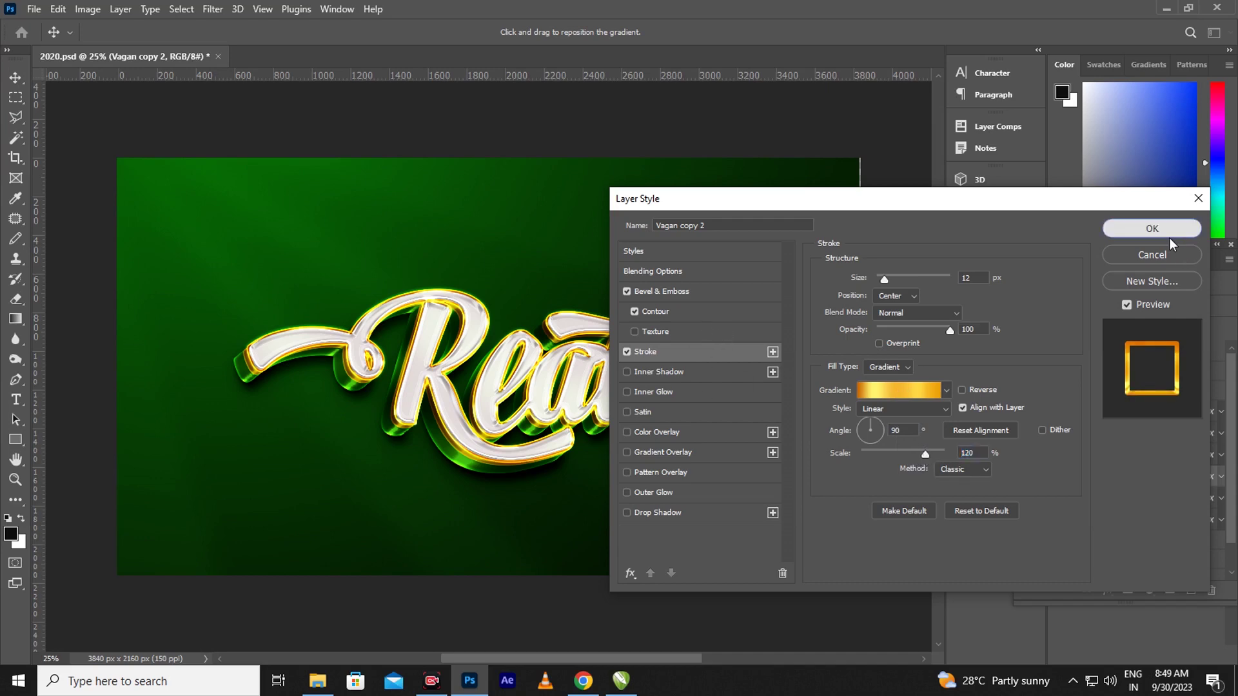
click(1173, 233)
Raise Vagan copy's Bevel & Emboss size to 9 px and highlight opacity to 94%
click(1211, 500)
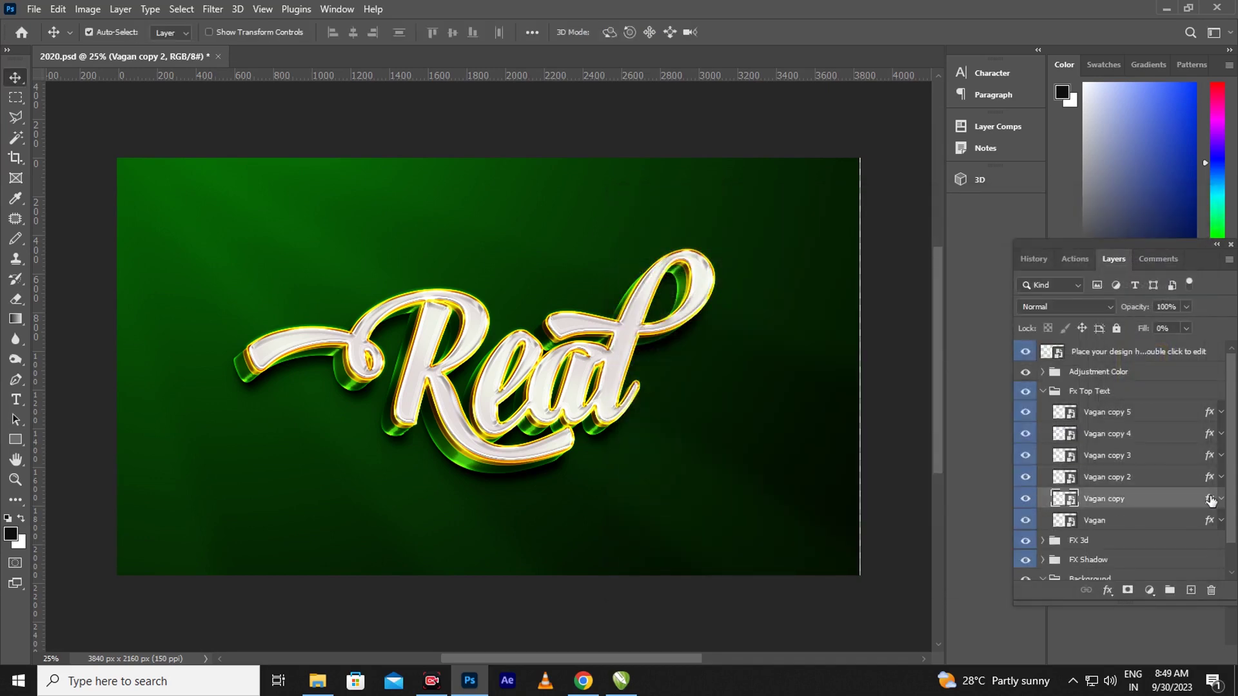
double_click(1209, 501)
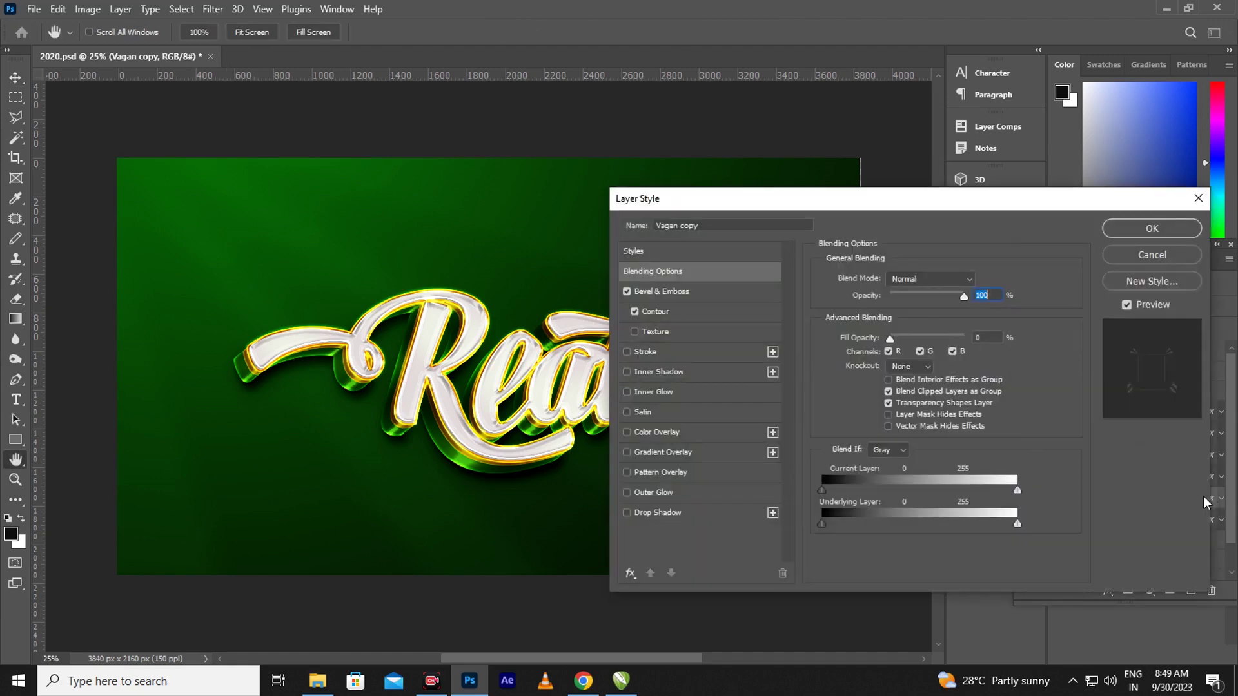
click(663, 291)
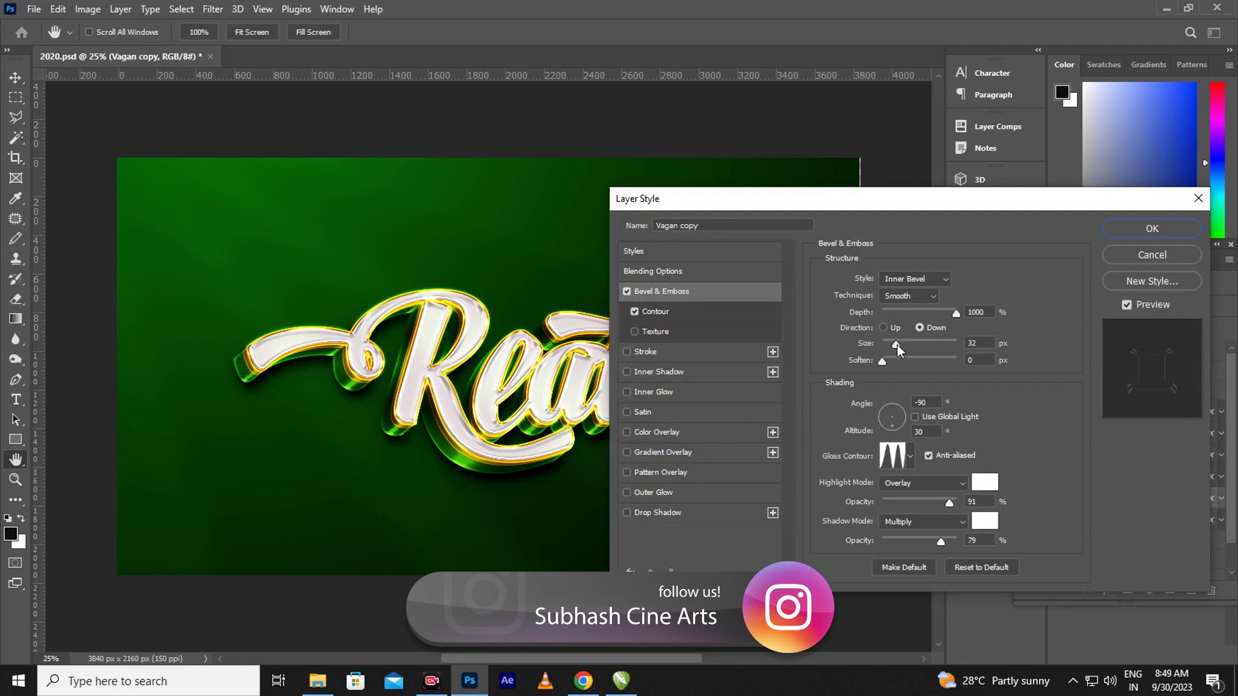
mouse_move(902, 344)
mouse_down()
mouse_move(888, 343)
mouse_move(888, 360)
mouse_up()
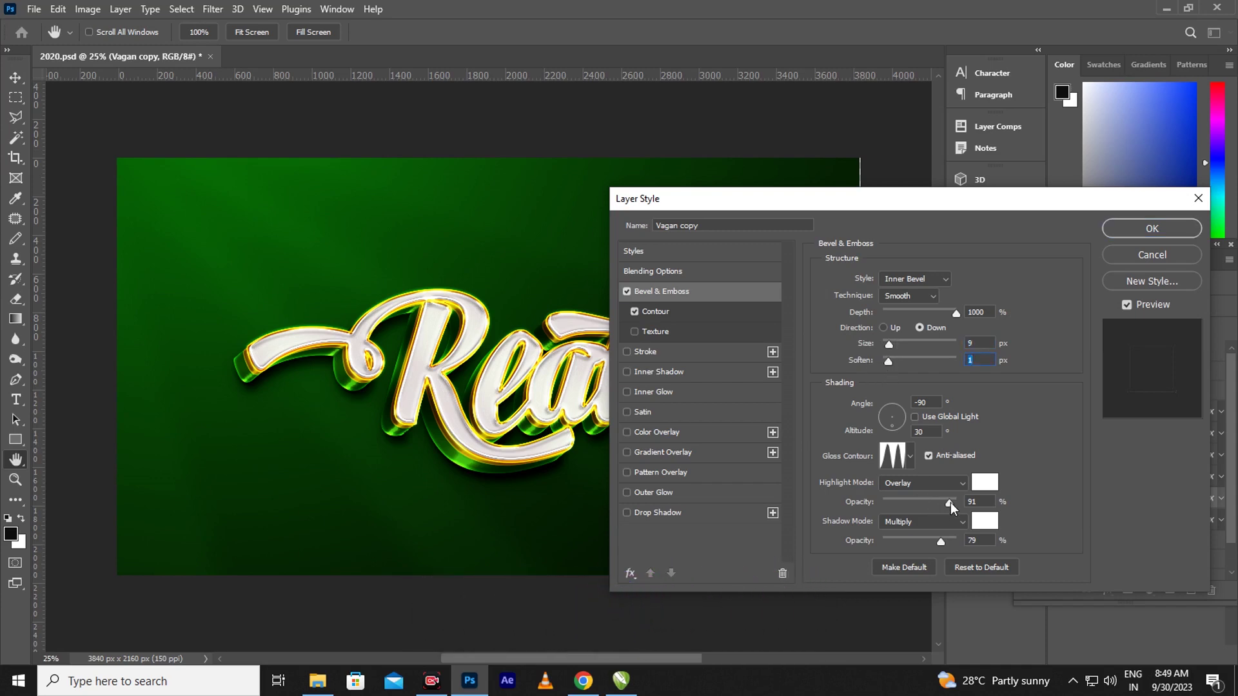
drag(951, 502, 952, 502)
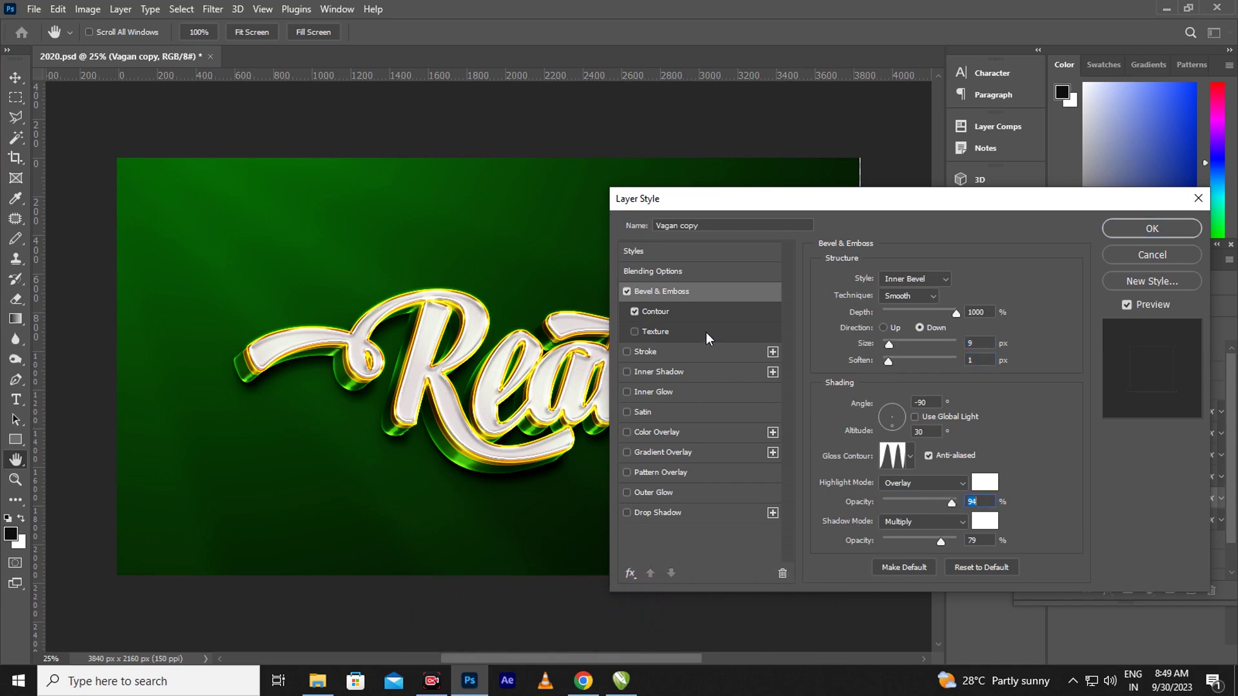
click(1148, 232)
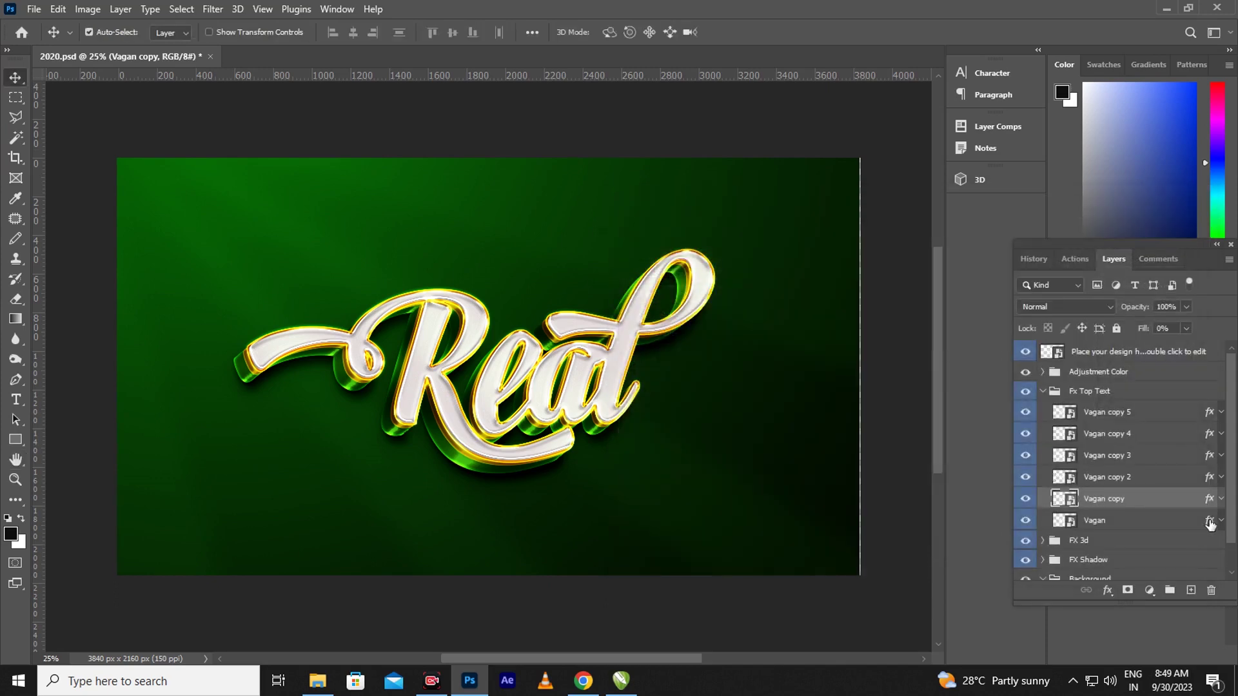
Enlarge the Vagan text layer's bevel to 35 px size with 16 px soften, leaving its colour overlay unchanged
click(1207, 522)
key(h)
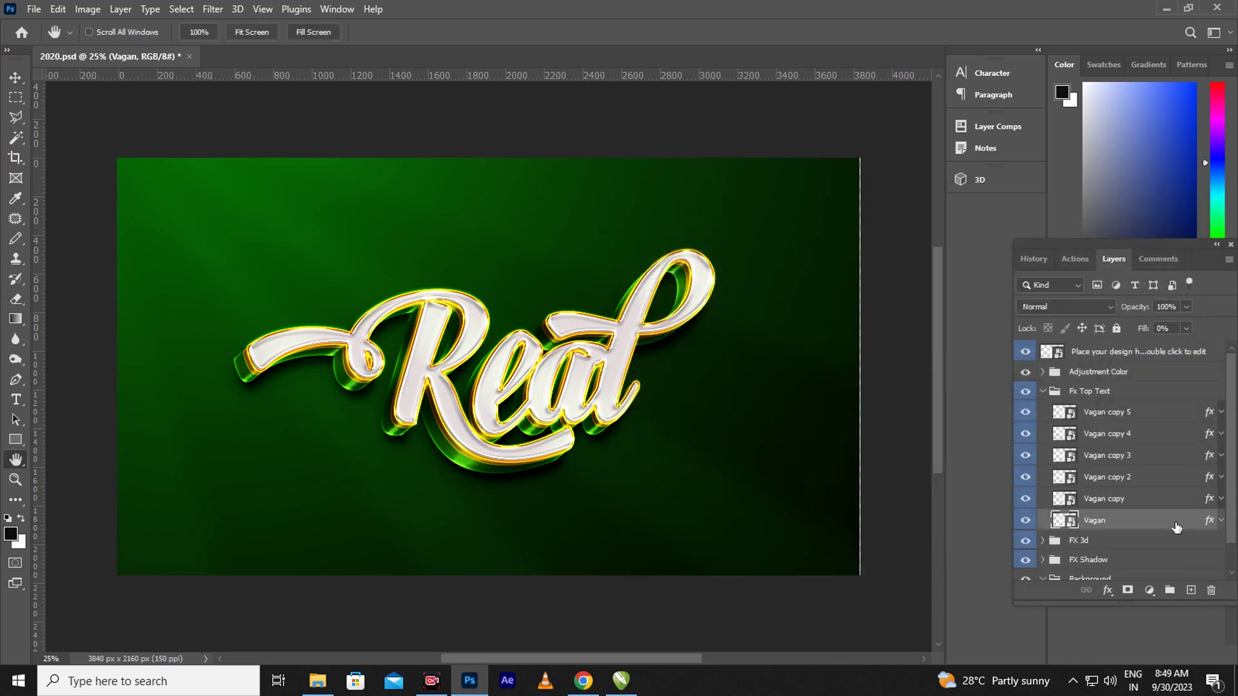
double_click(1177, 522)
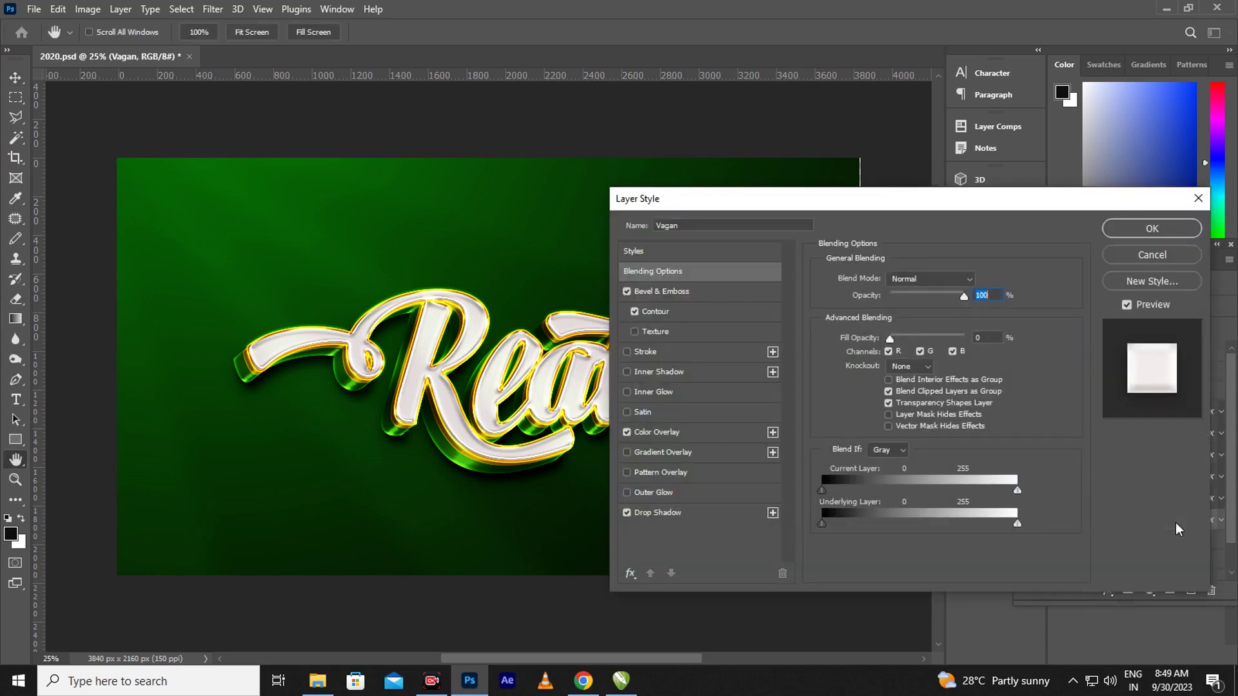
click(690, 292)
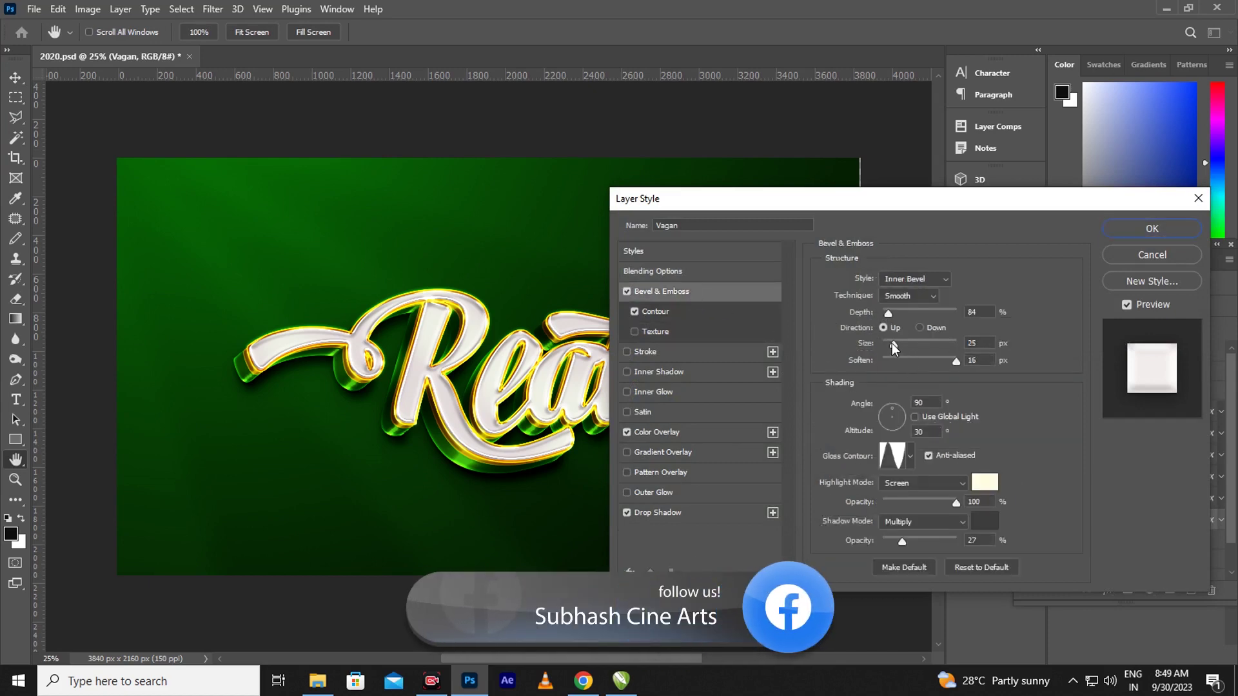
drag(892, 343, 898, 349)
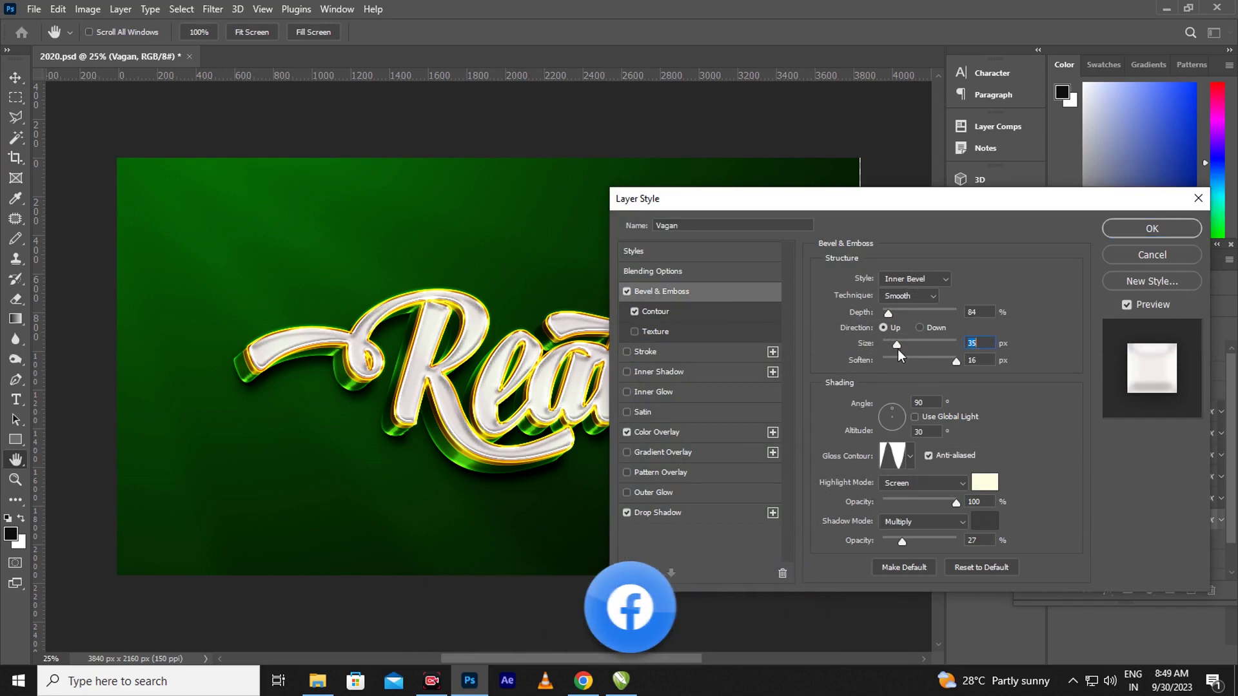
click(676, 433)
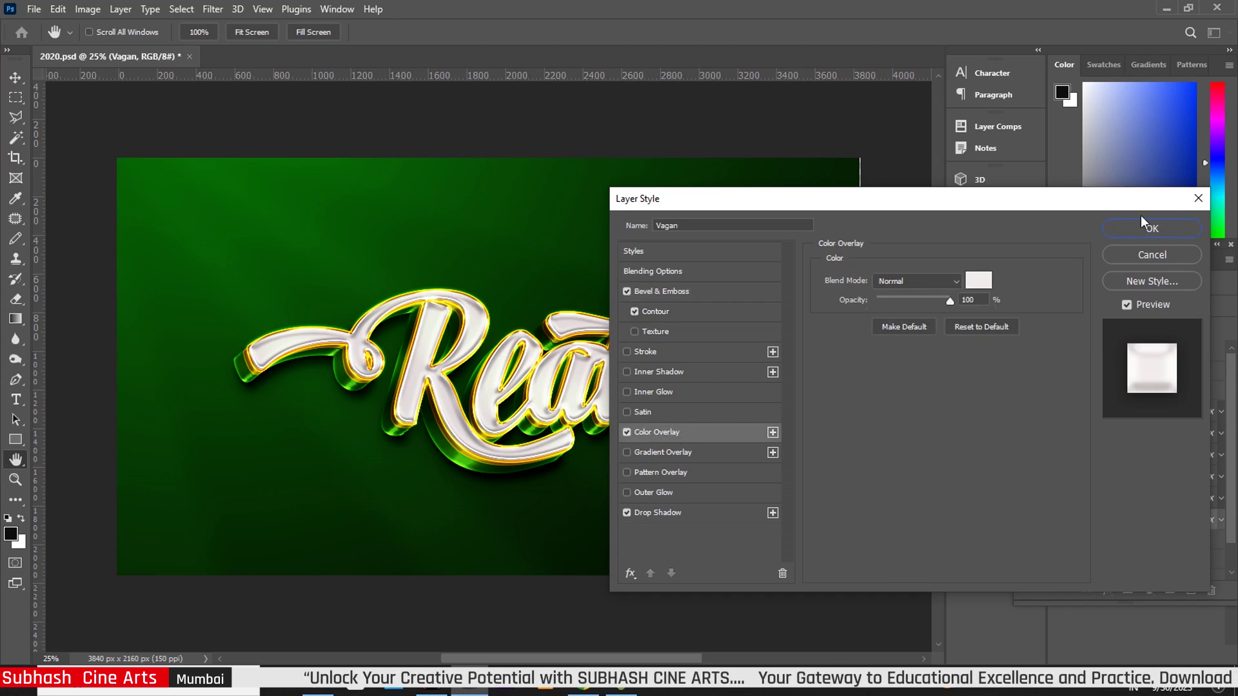
click(1131, 234)
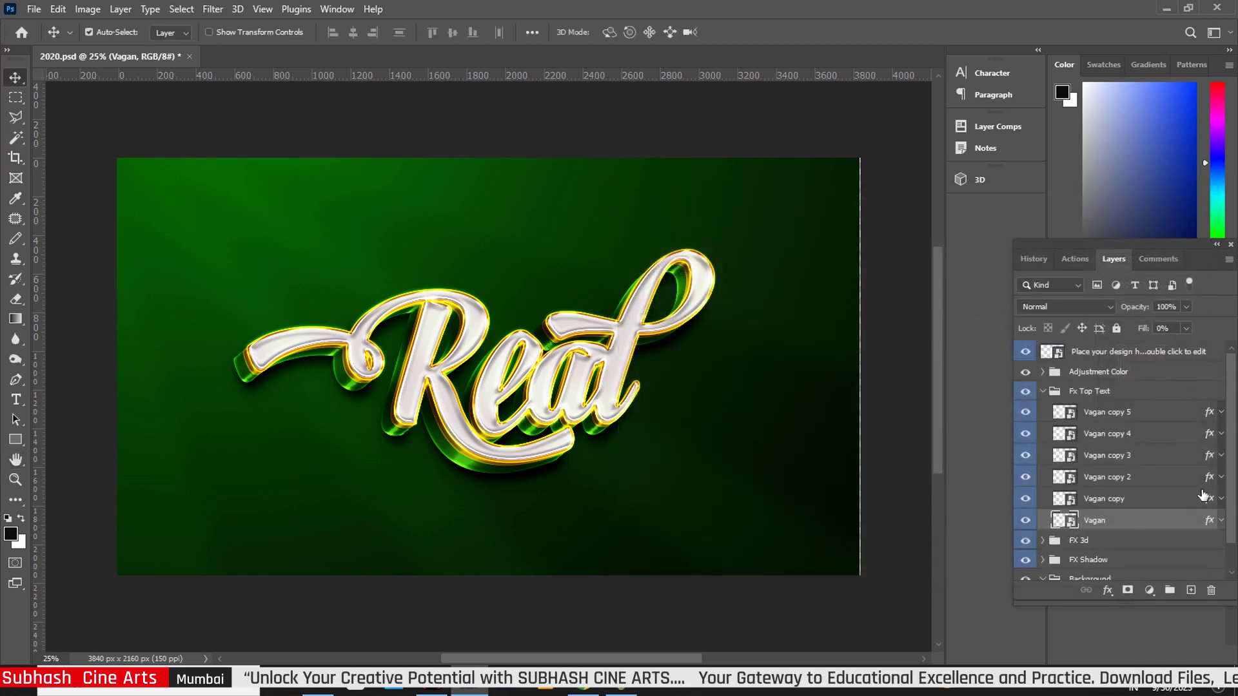
Collapse Fx Top Text and expand FX 3d and FX Golden to reveal the Depth layers
scroll(1229, 477, down, 2)
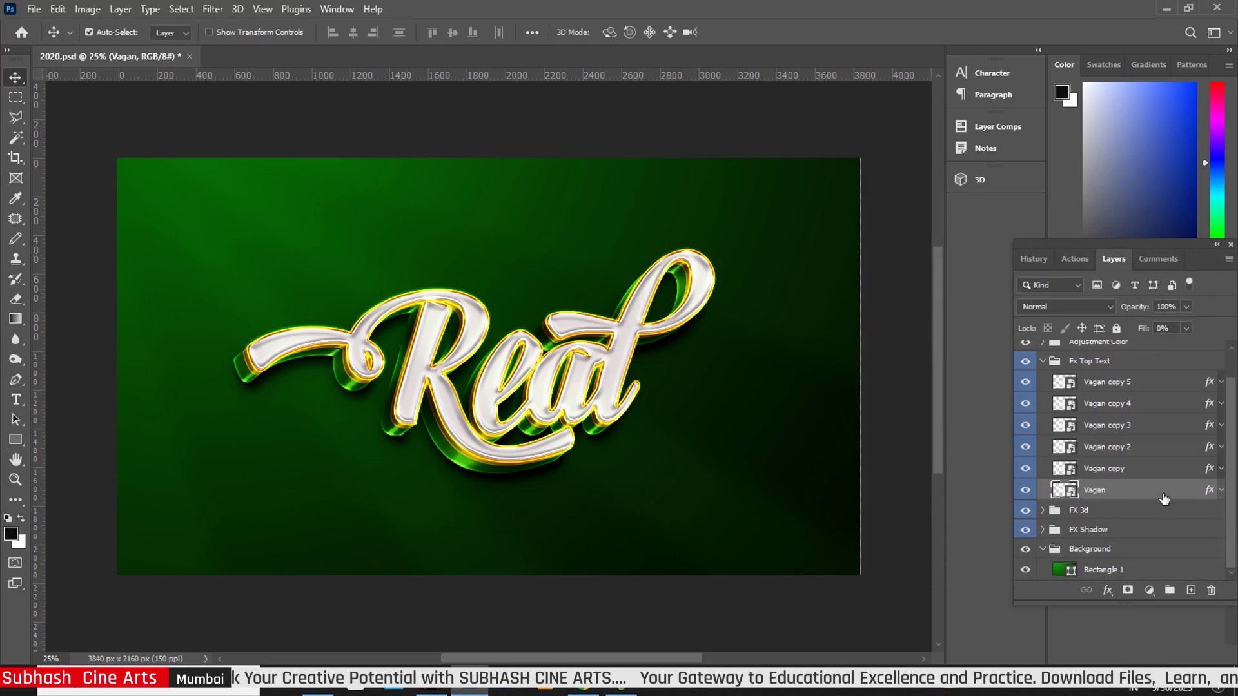
click(1042, 361)
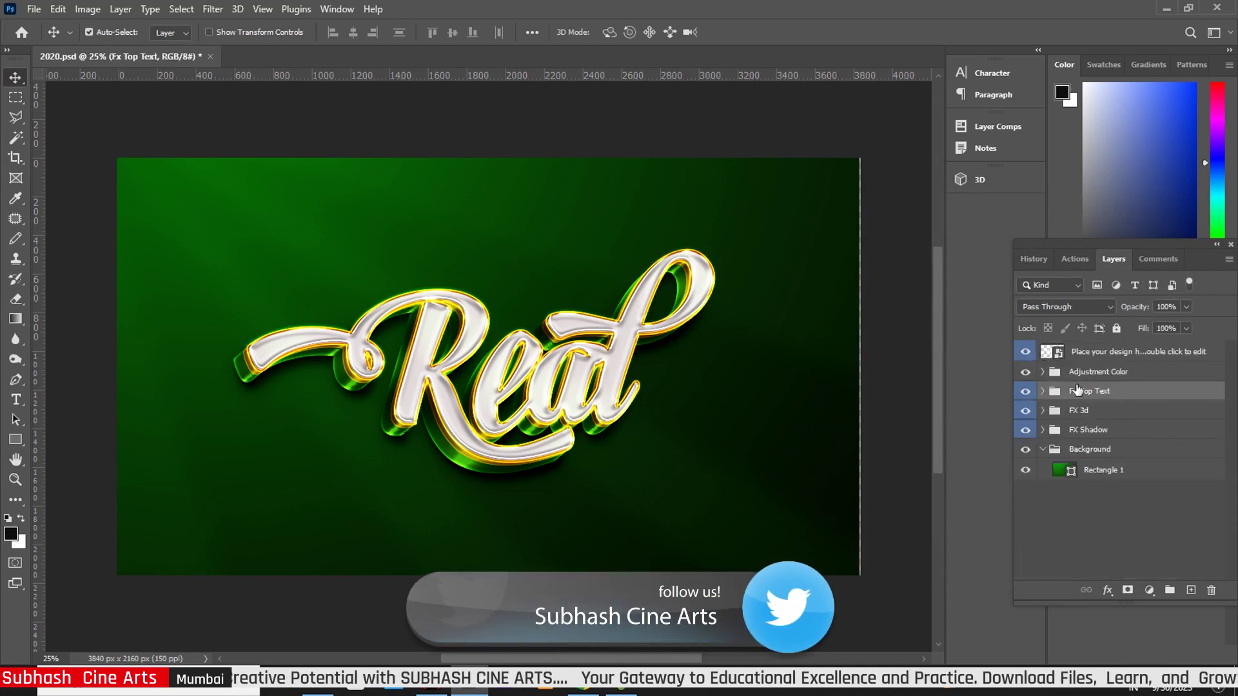
click(1043, 411)
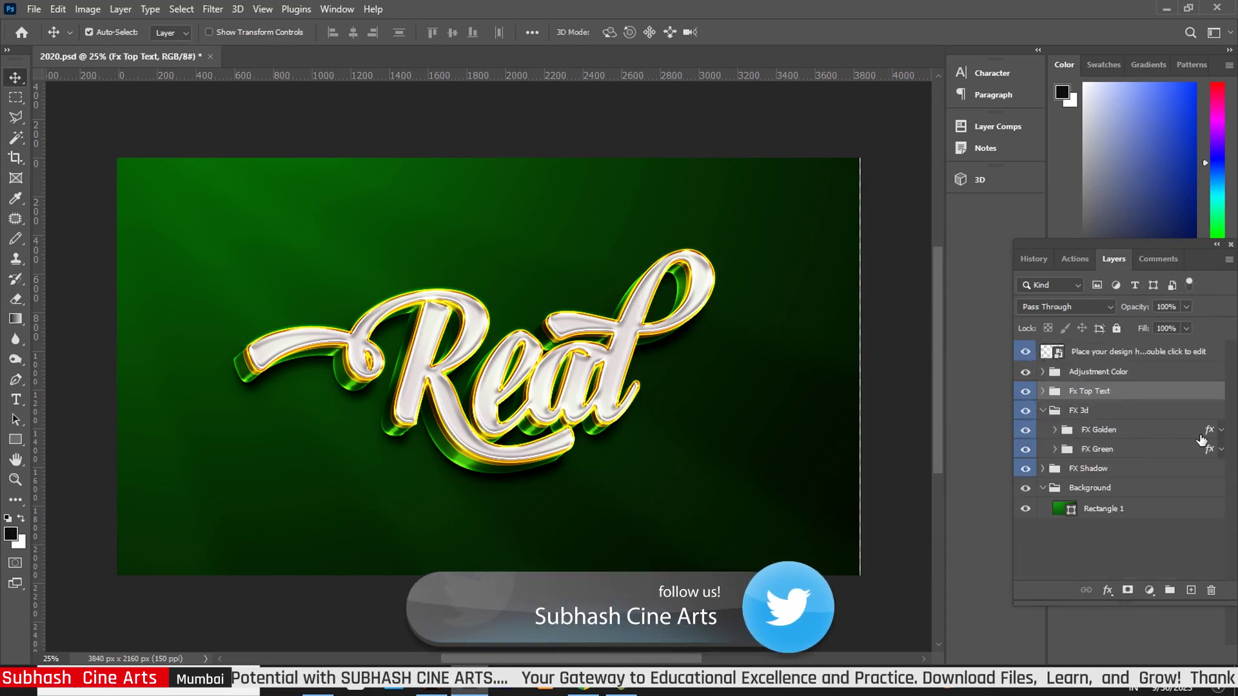
click(1053, 430)
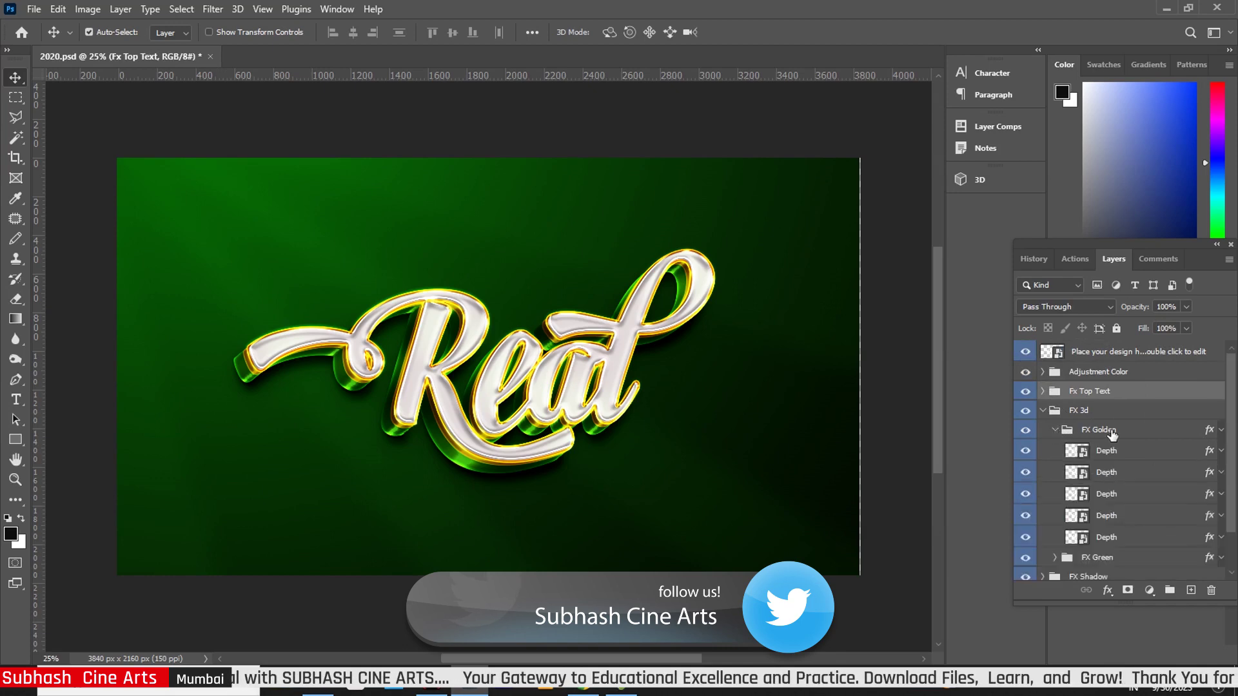
Give the first FX Golden Depth layer a 6 px bevel, 46% highlight opacity and ~117% gradient scale
click(1210, 456)
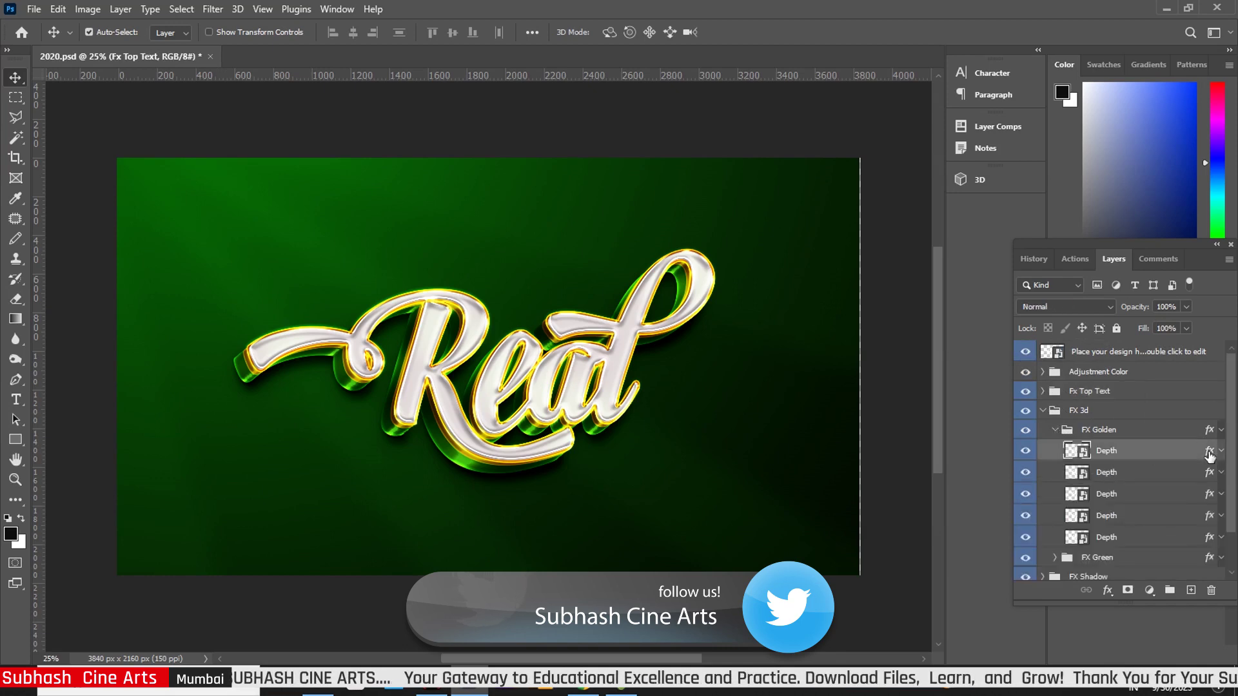
double_click(1210, 456)
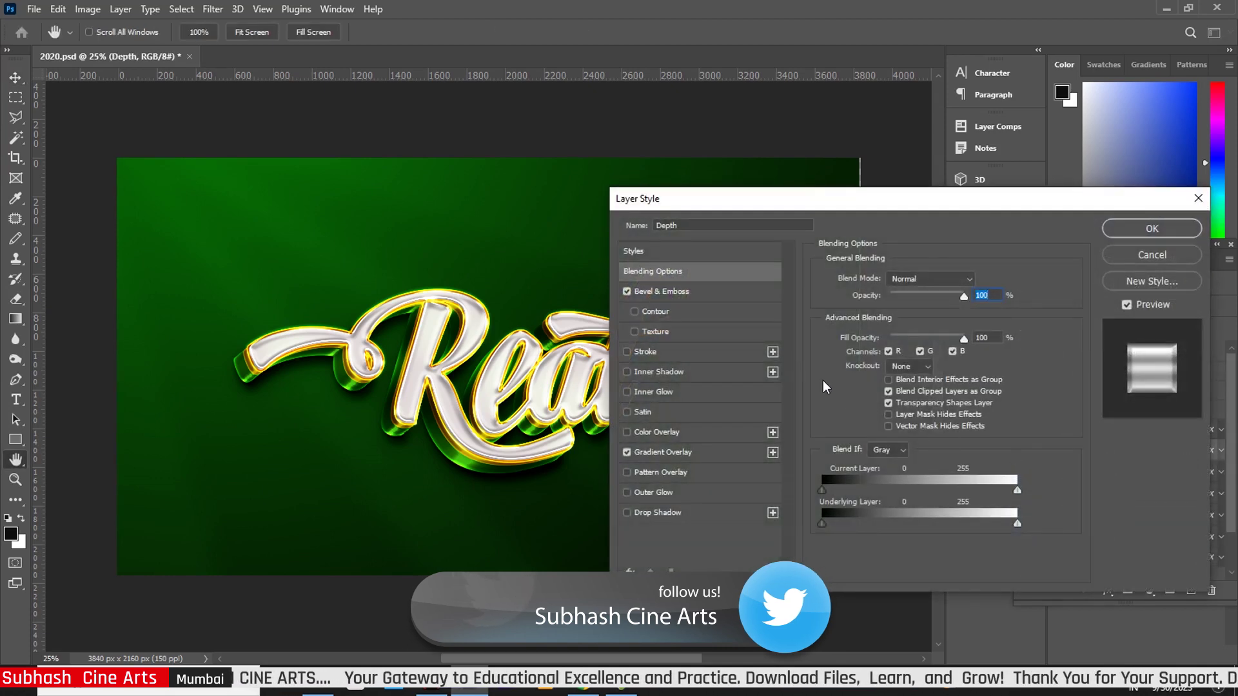
click(671, 295)
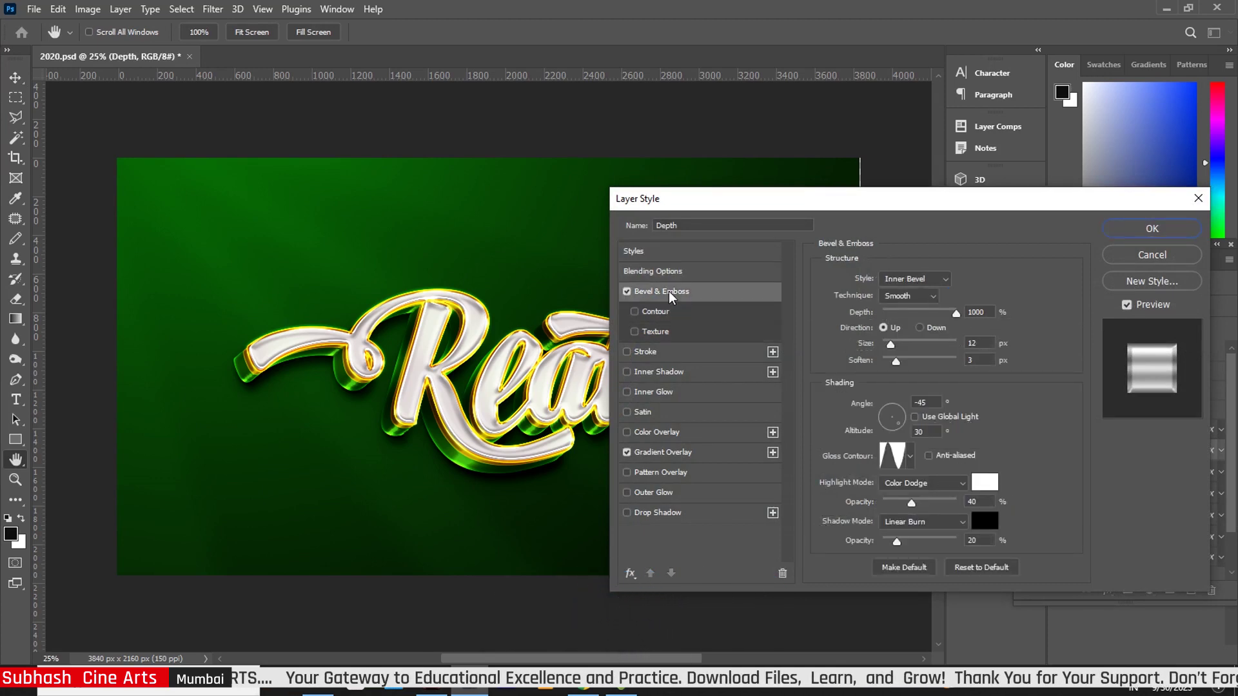
drag(890, 348, 901, 362)
drag(911, 505, 918, 506)
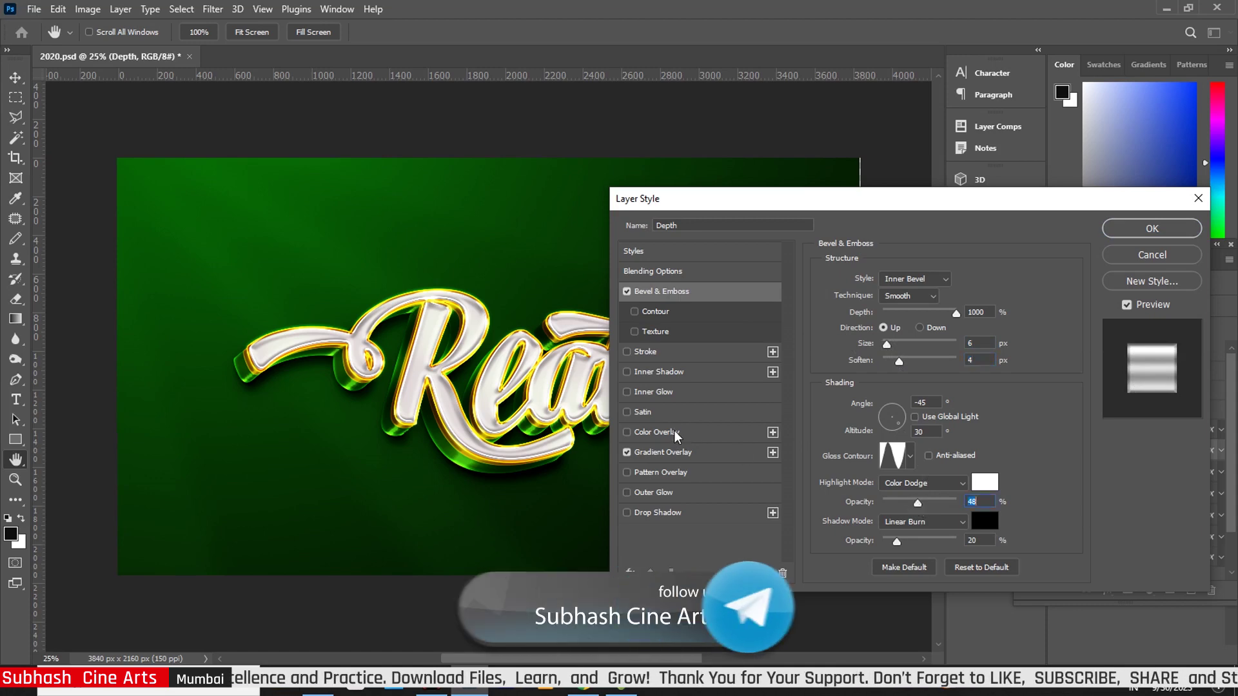
click(664, 452)
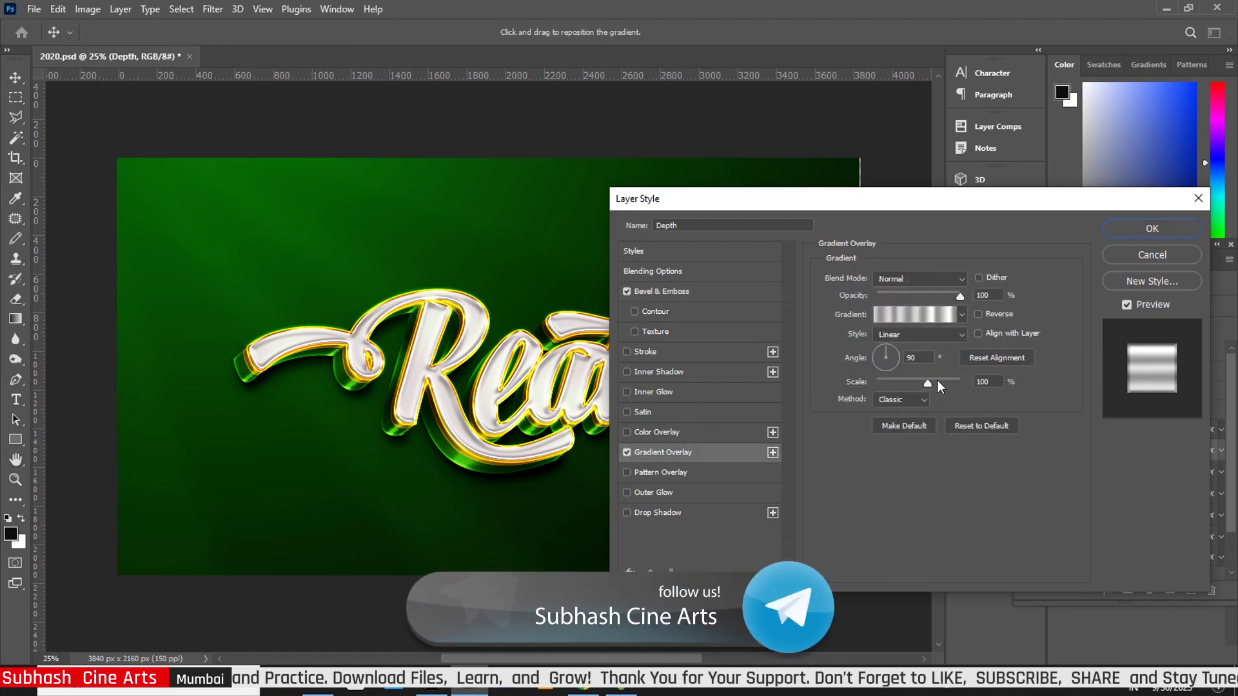
drag(930, 383, 940, 390)
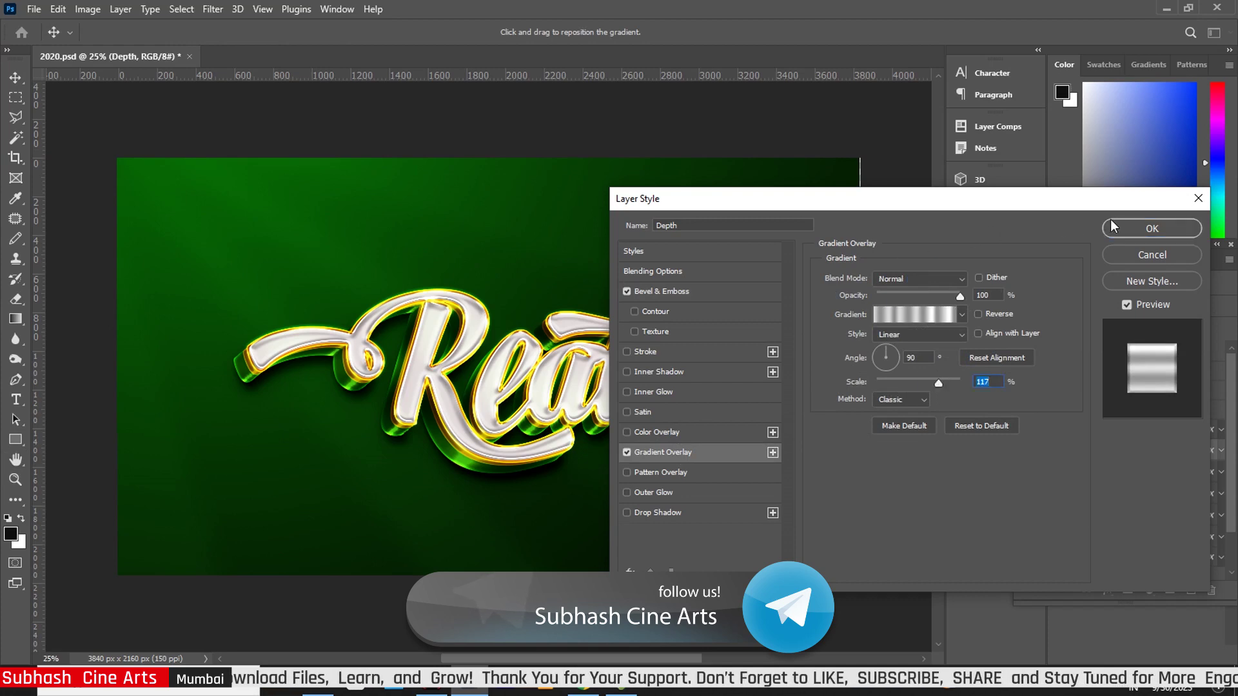
click(1152, 229)
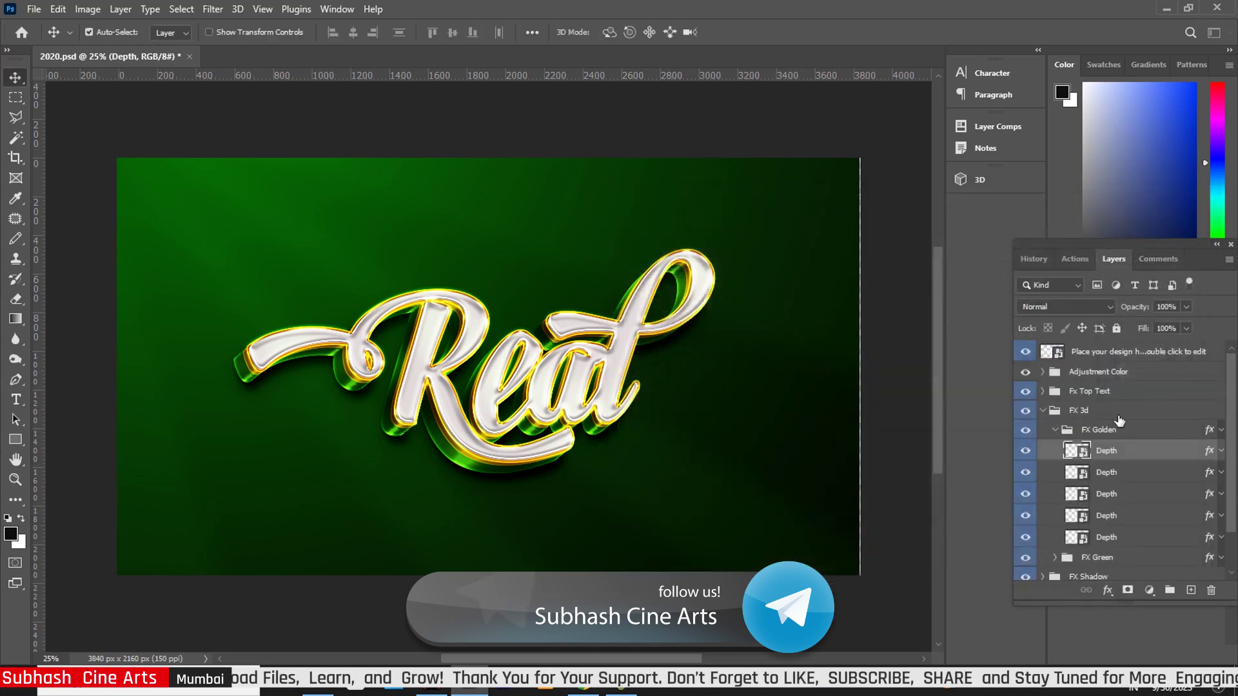
Set the second FX Golden Depth layer to 59 px bevel, 10 px soften, 48% highlight, 113% gradient scale
click(1209, 475)
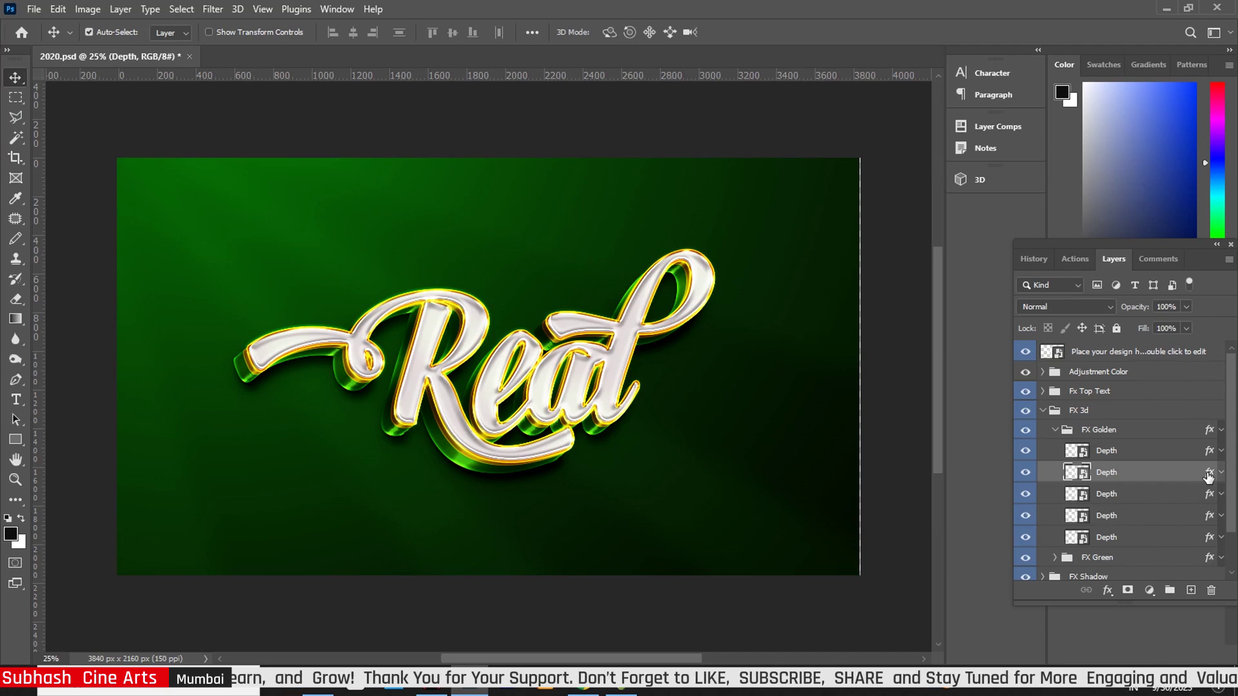
double_click(1208, 475)
click(683, 291)
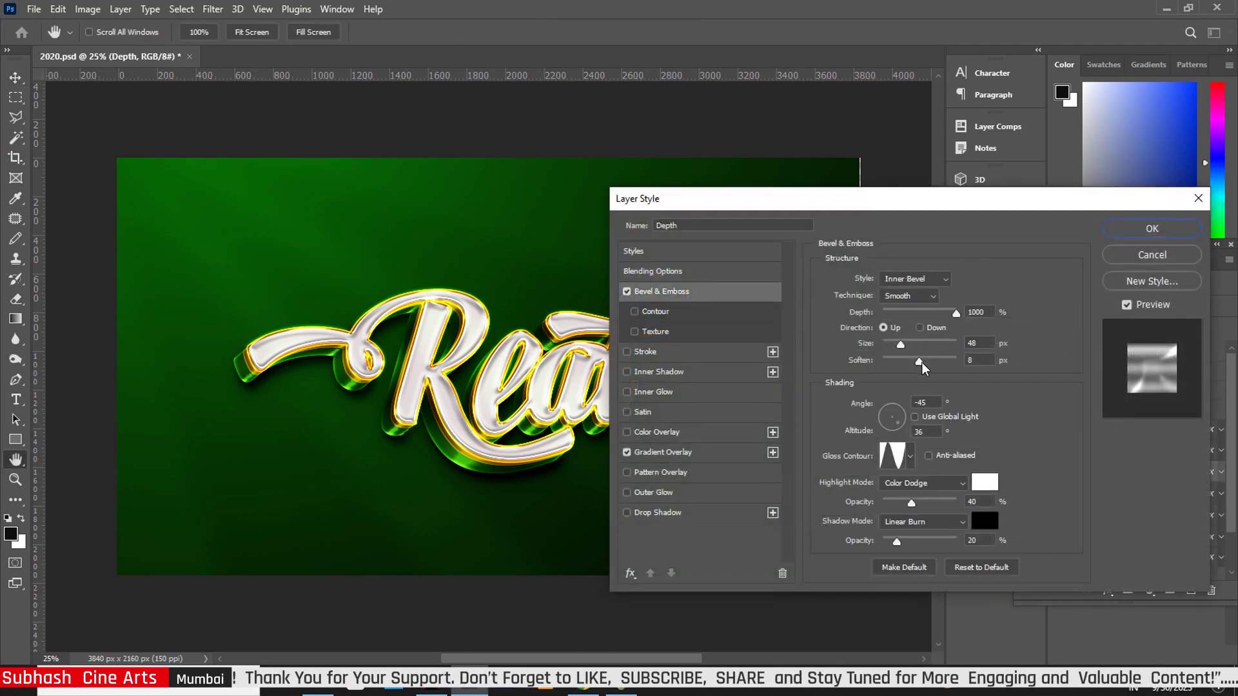
drag(920, 365, 905, 350)
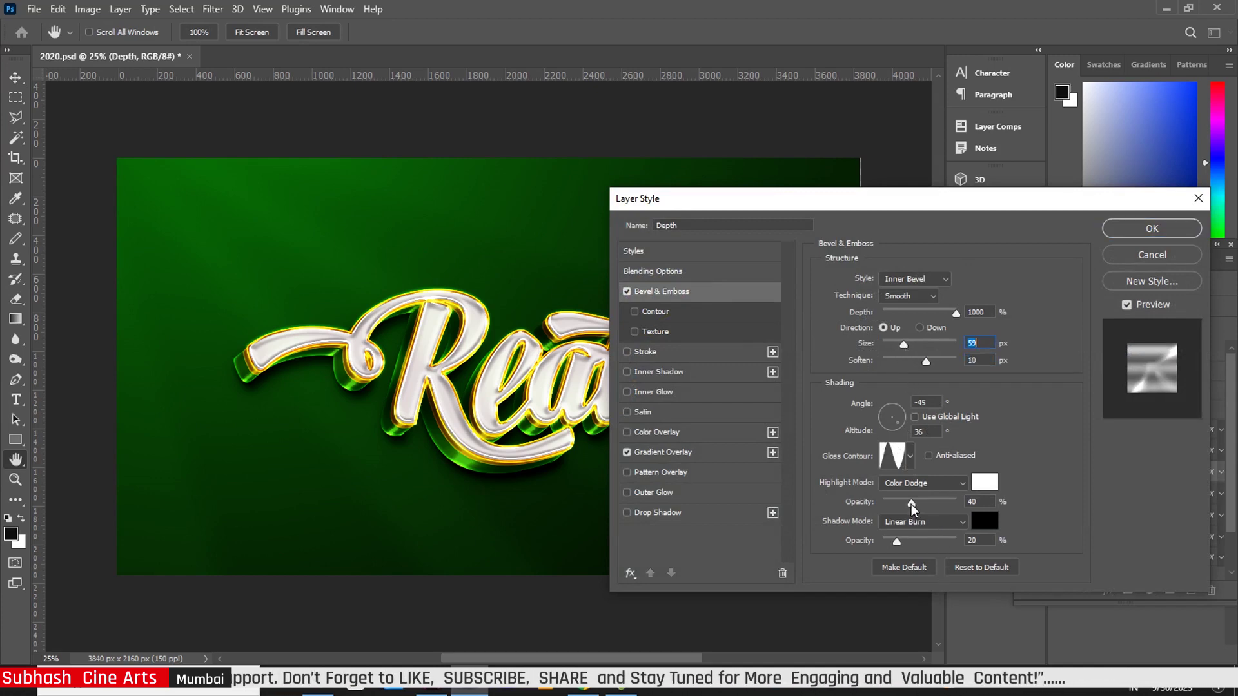
drag(915, 503, 919, 503)
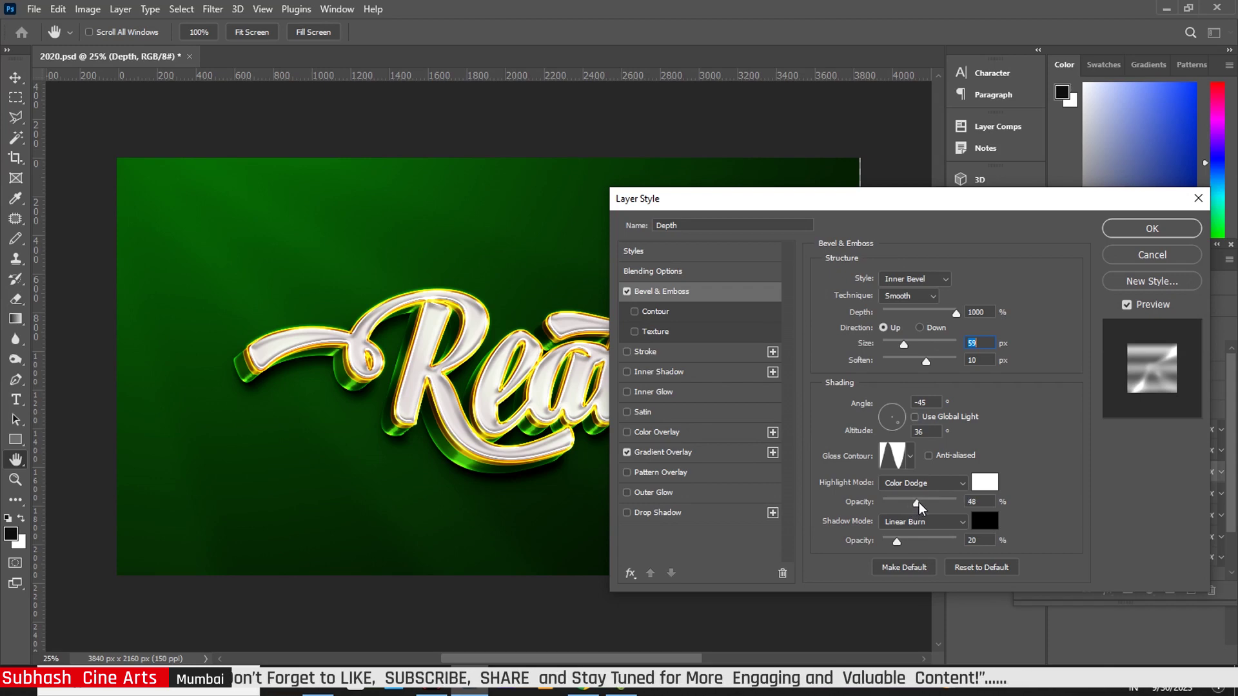
click(699, 454)
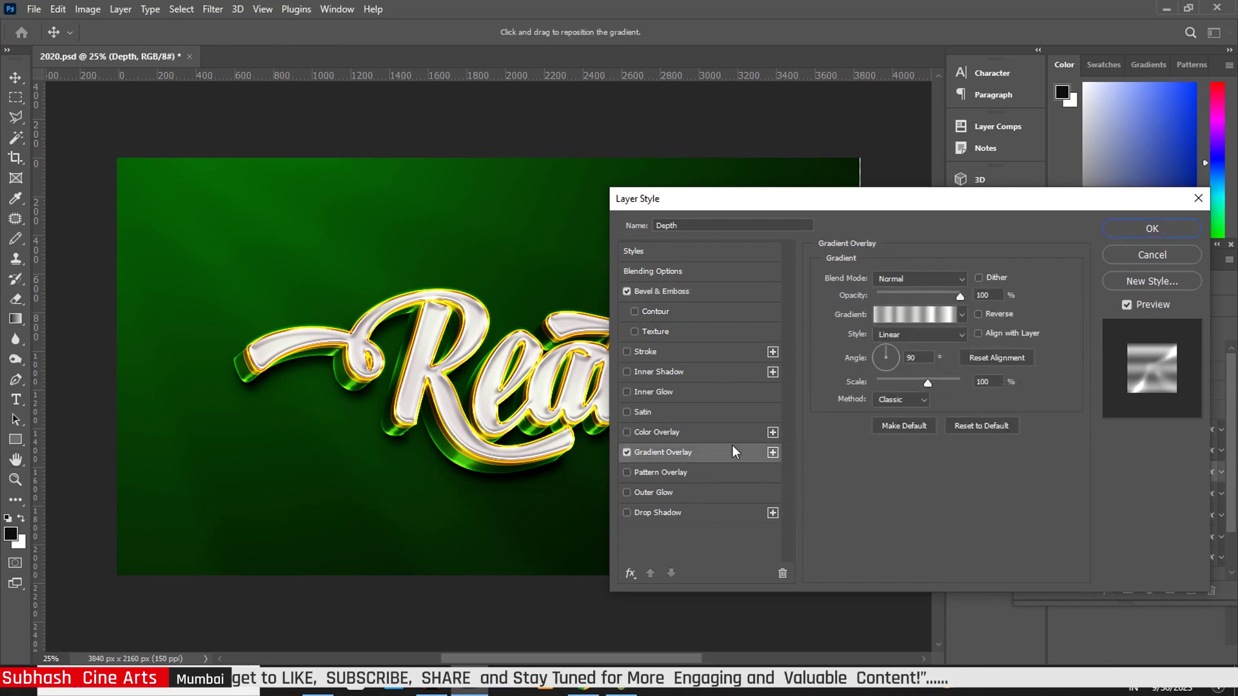
drag(927, 382, 937, 383)
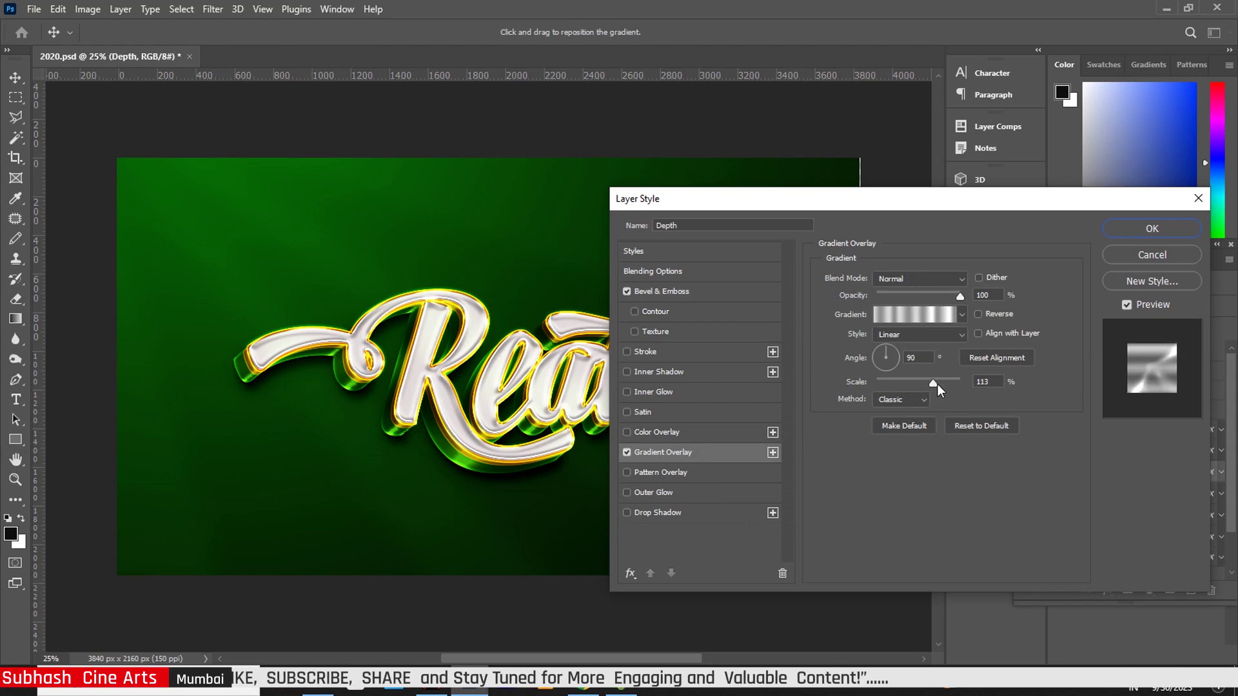
click(1152, 228)
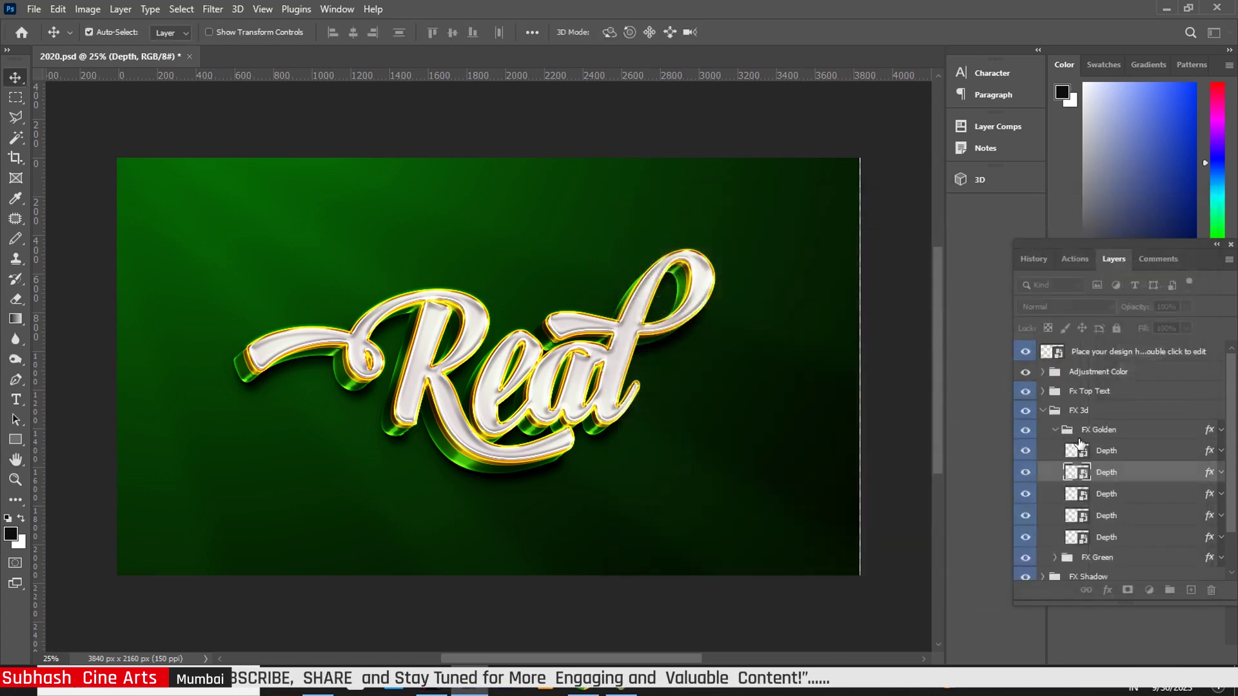
Give the third Depth layer 10 px soften, 44% highlight, 23% shadow and 118% gradient overlay scale
click(1207, 495)
double_click(1208, 494)
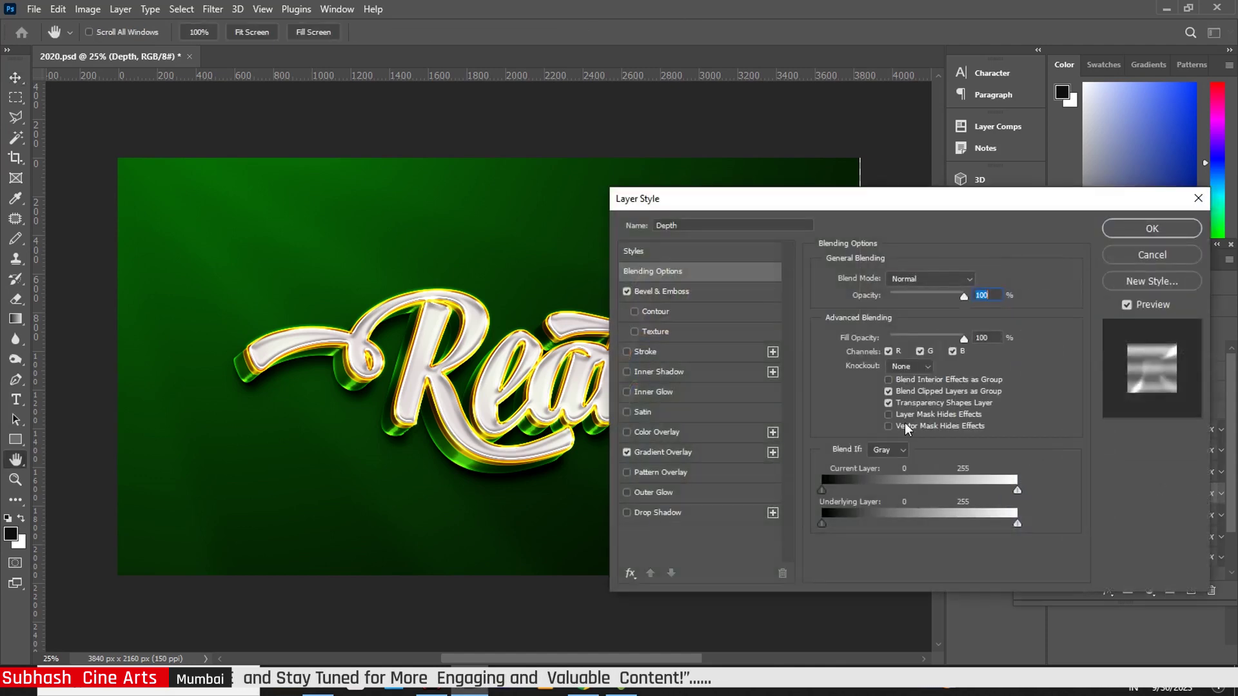
click(683, 293)
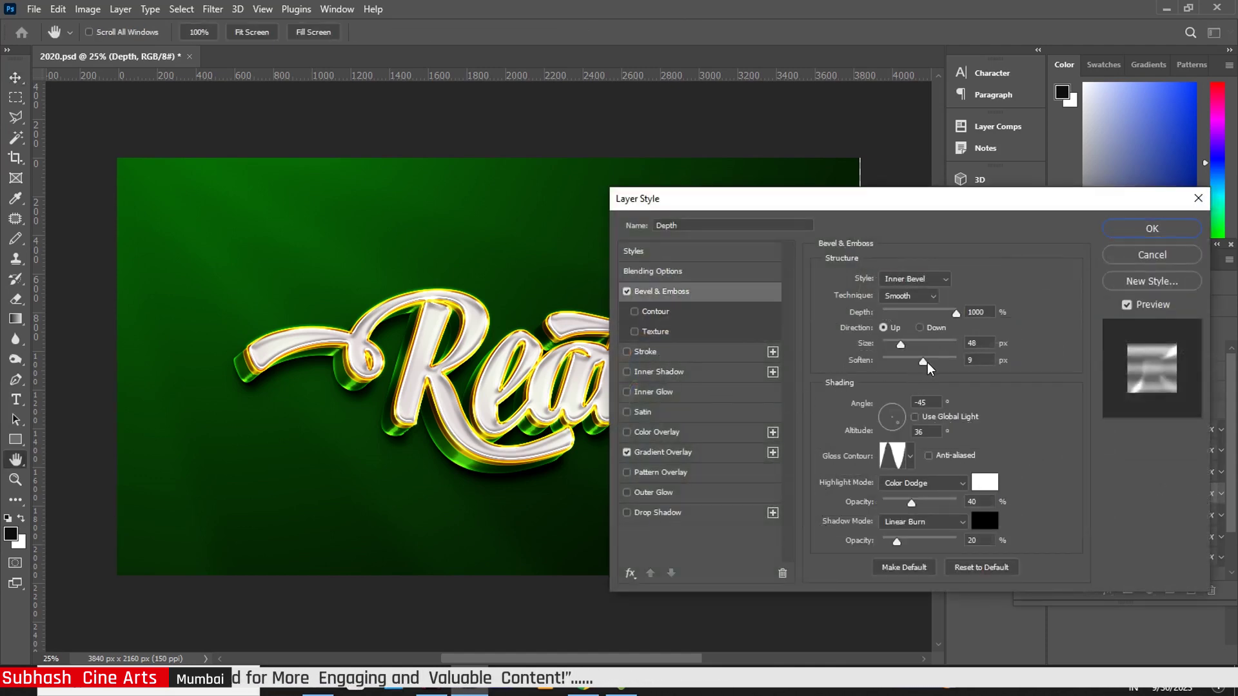
drag(926, 363, 930, 363)
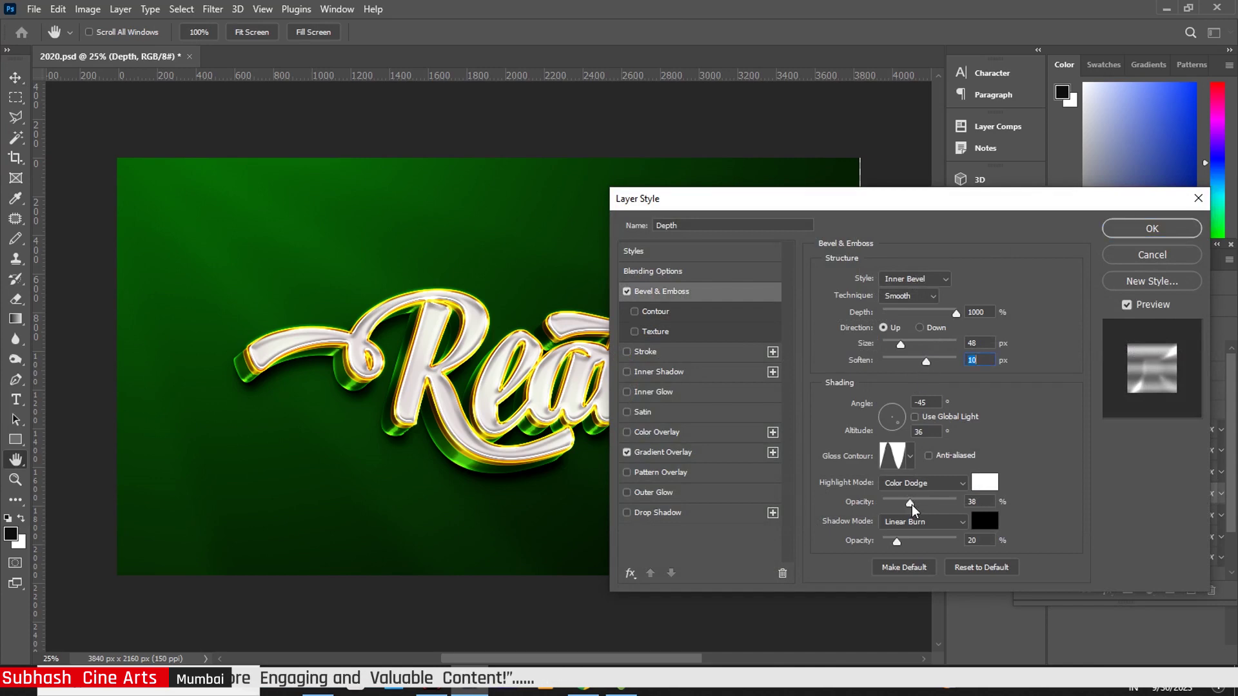
click(914, 503)
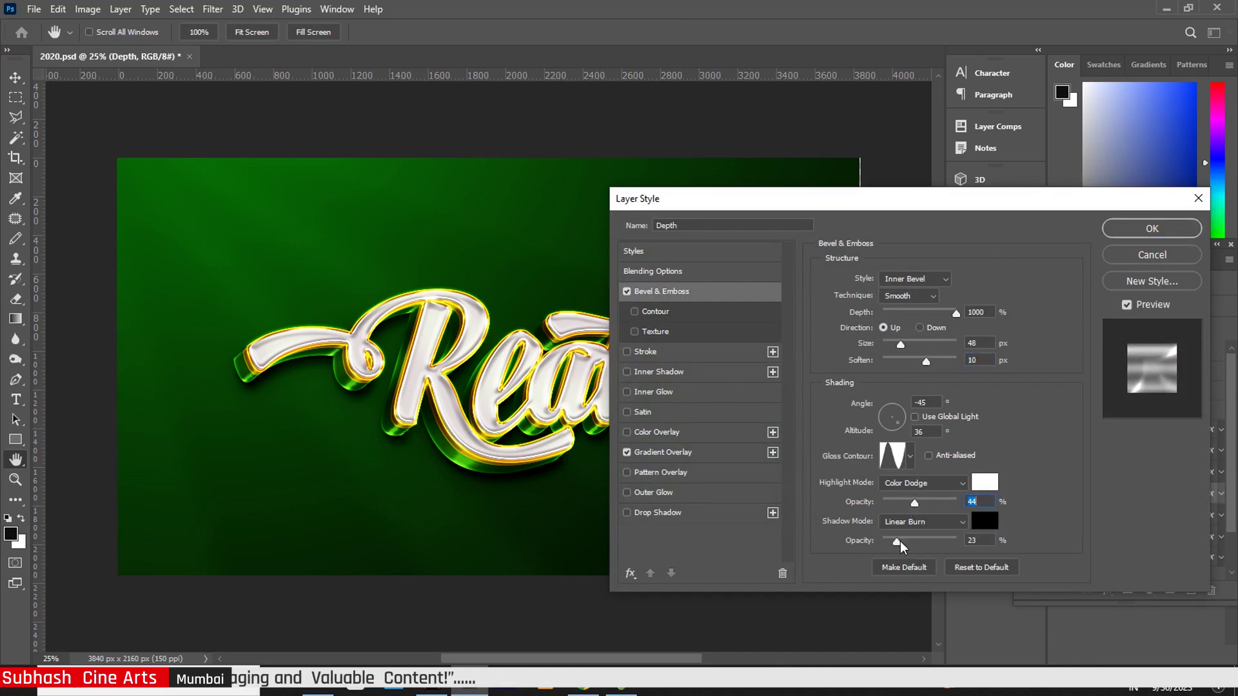
click(898, 542)
click(707, 457)
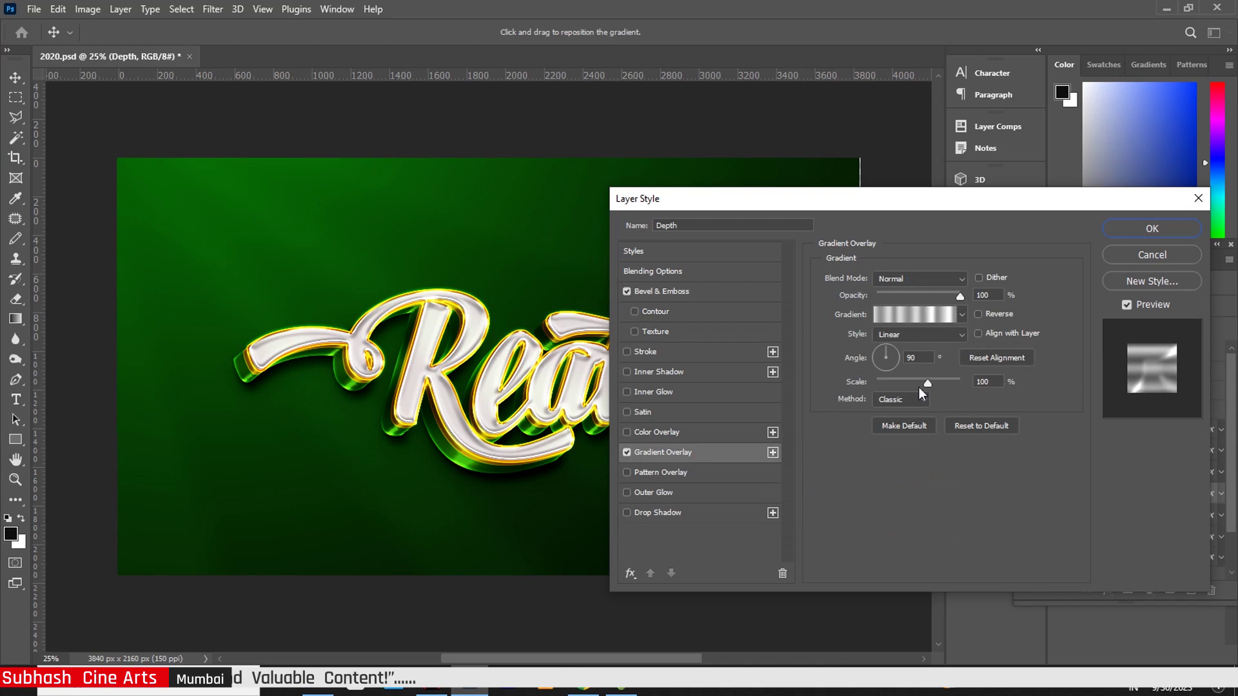
drag(931, 382, 941, 387)
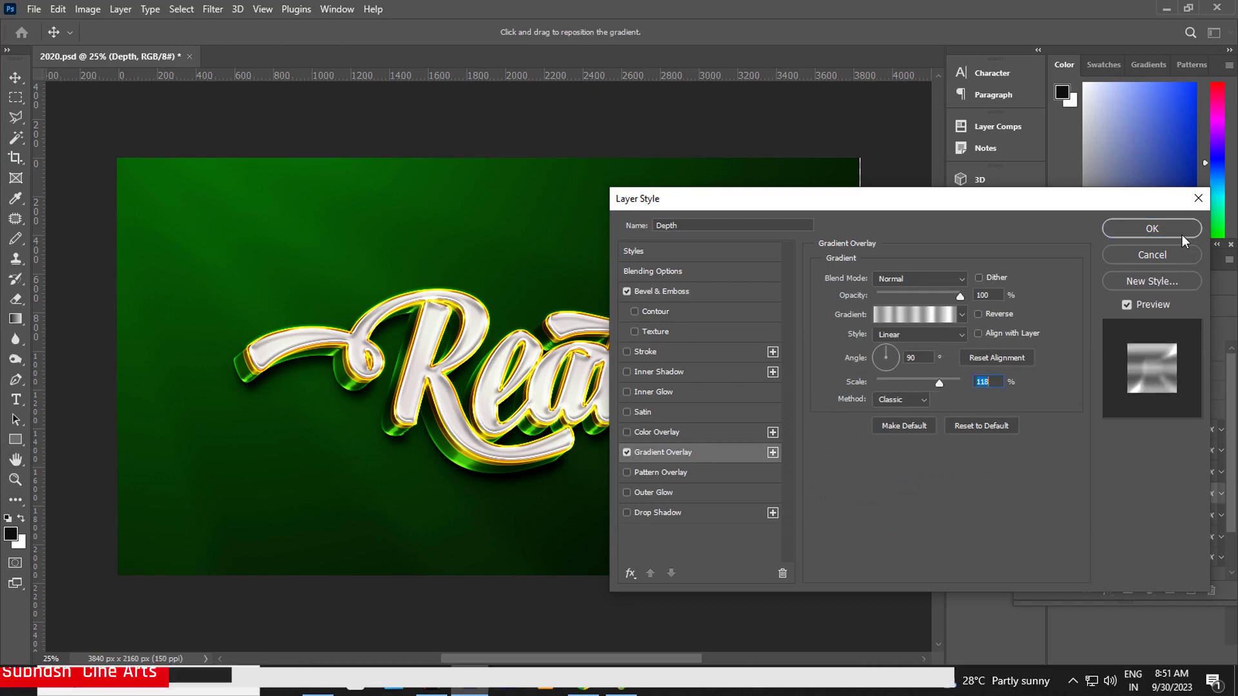
key(Return)
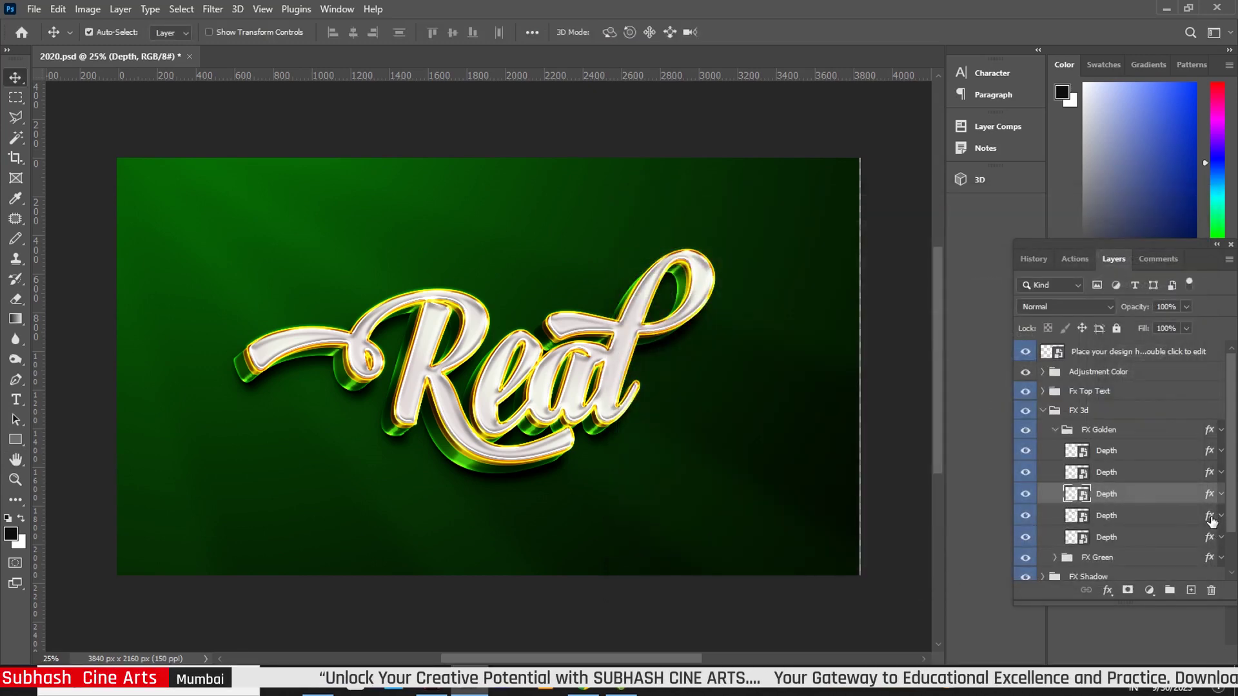
Set the fourth Depth layer's bevel to 59 px, highlight opacity 50% and gradient overlay scale 106%
click(1211, 520)
double_click(1203, 522)
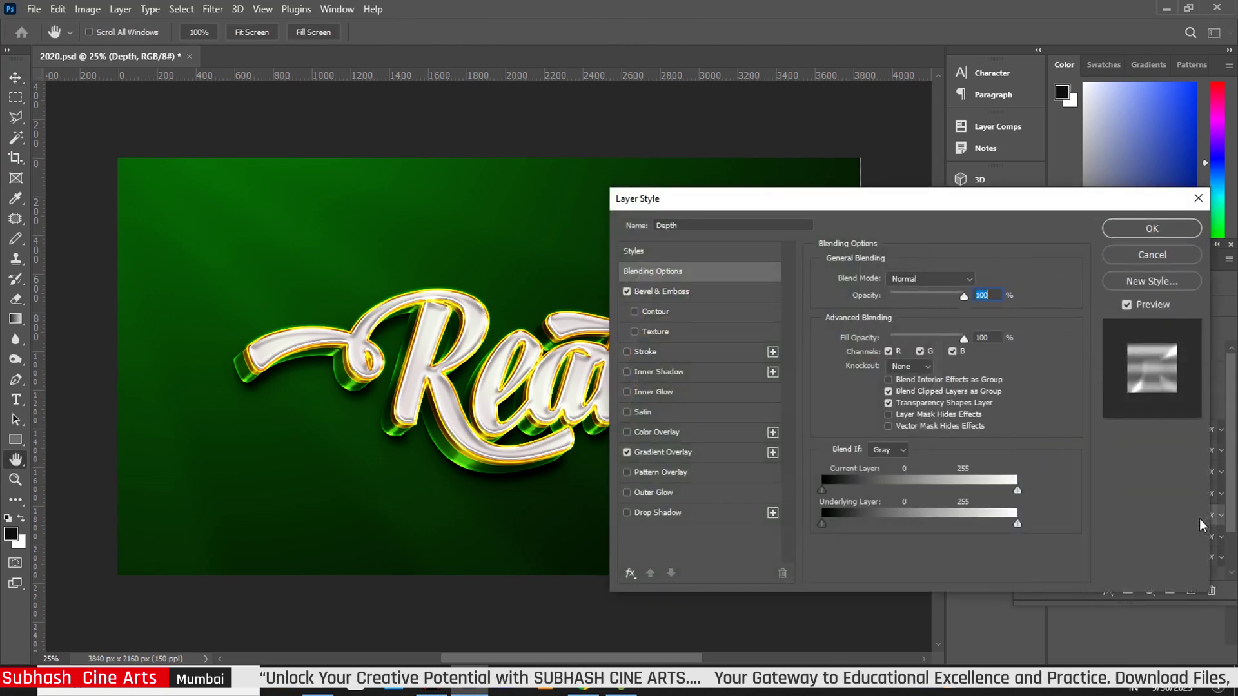
click(683, 294)
drag(900, 345, 904, 347)
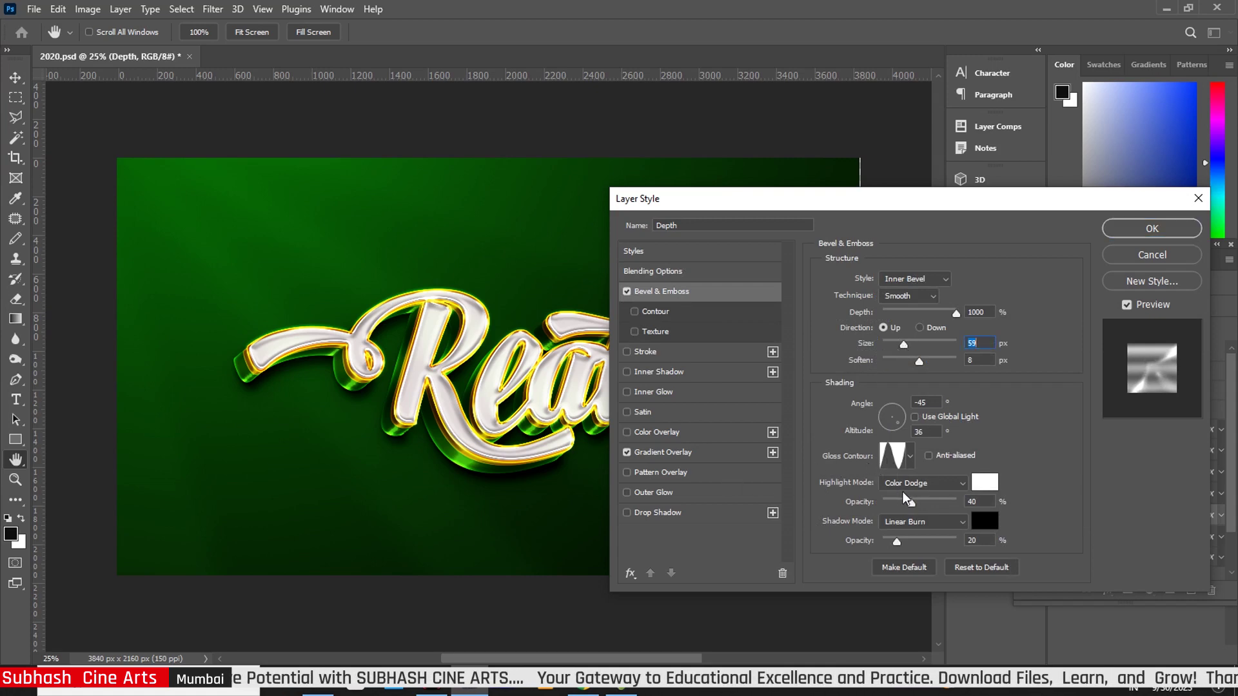
drag(910, 502, 919, 504)
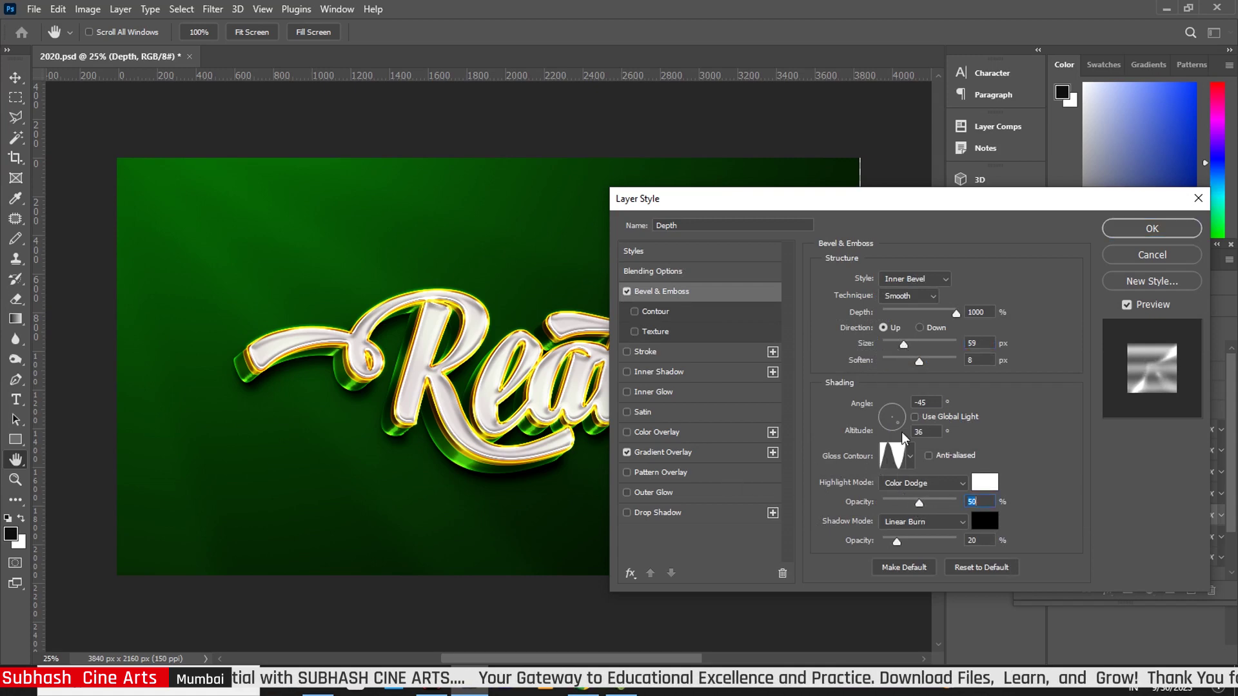
click(662, 453)
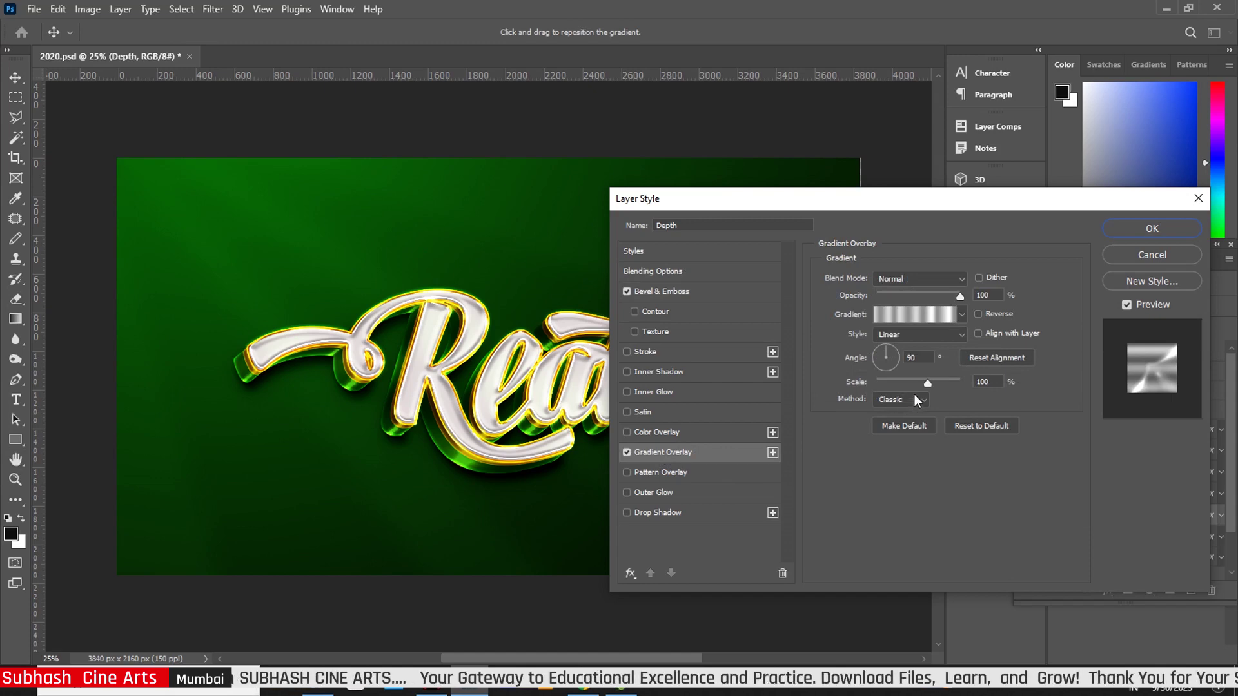
drag(926, 385, 933, 384)
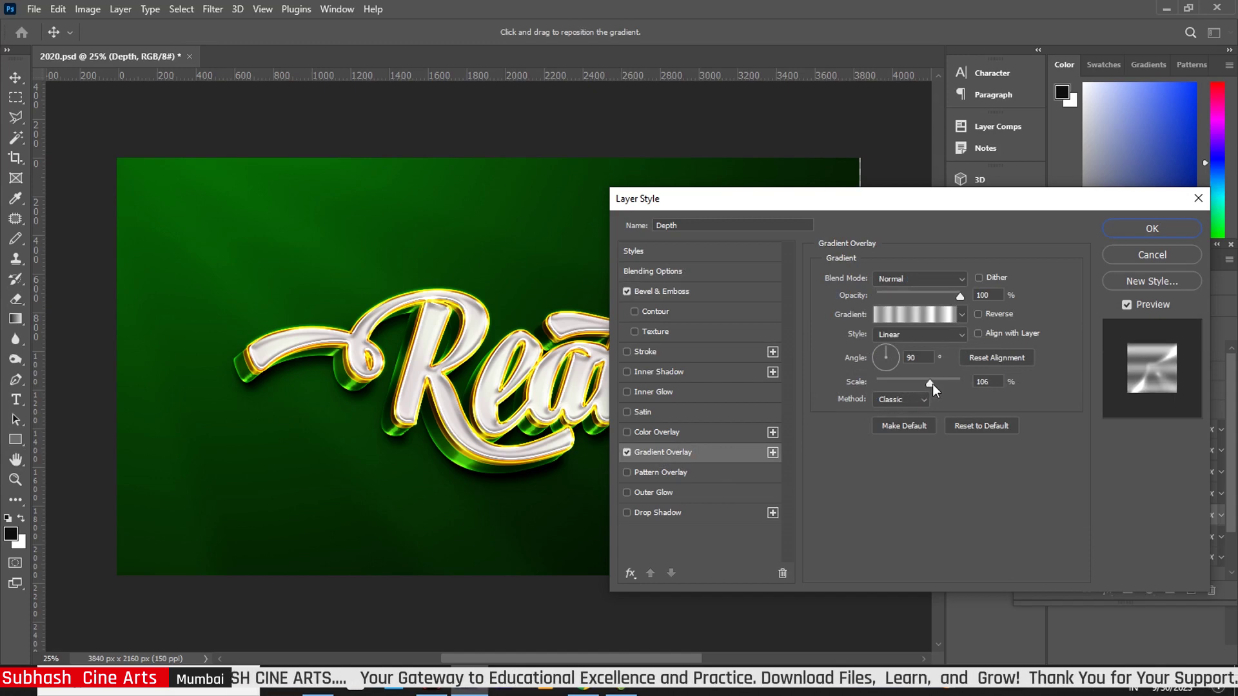
Apply the pending style, then give the bottom Depth layer 9 px soften, 50% highlight, 110% gradient scale
click(1138, 230)
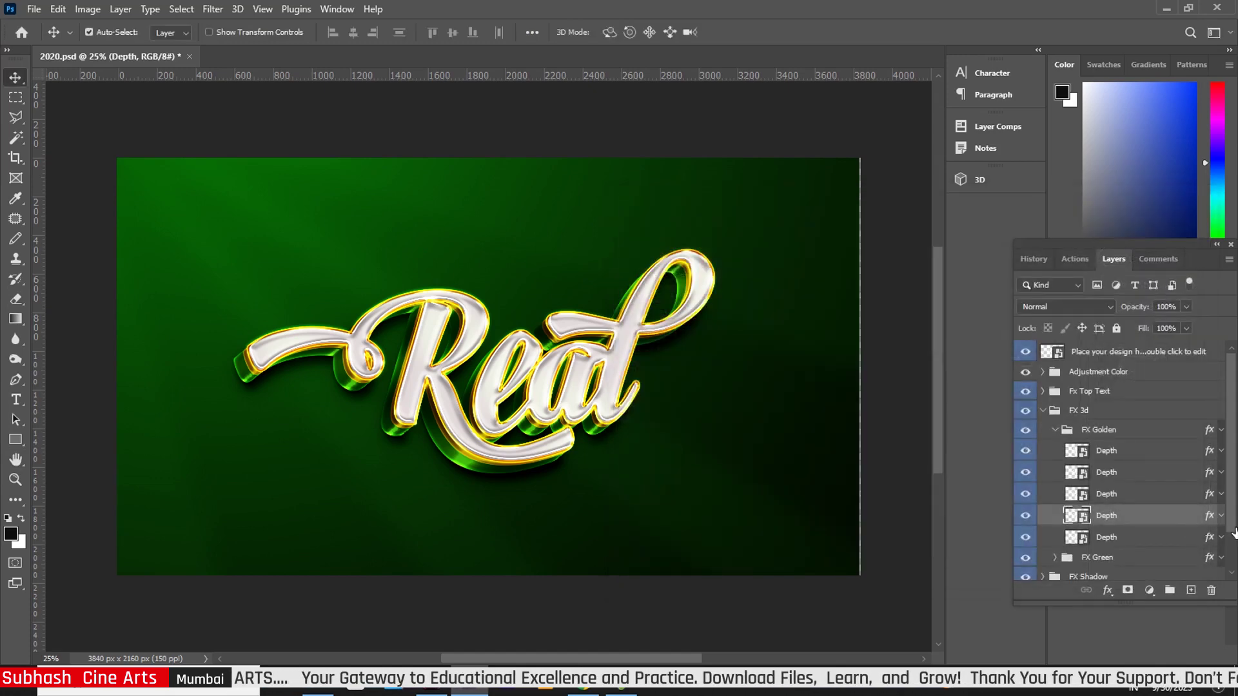
scroll(1211, 494, down, 2)
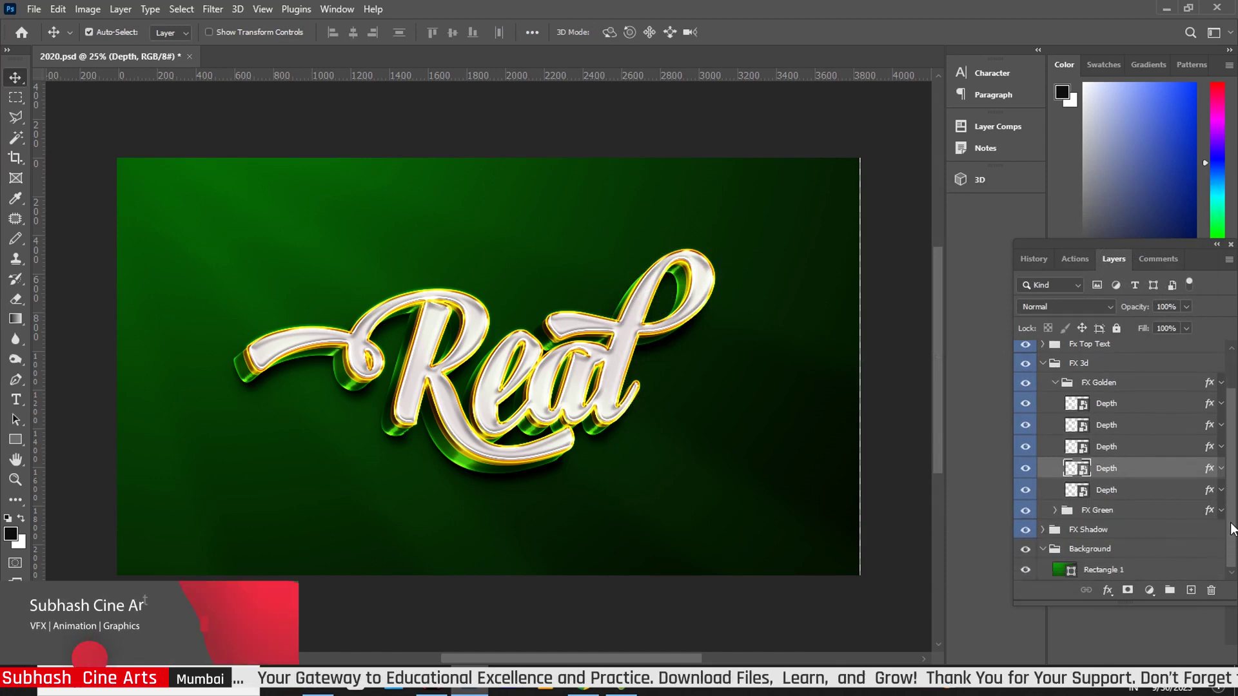
double_click(1212, 494)
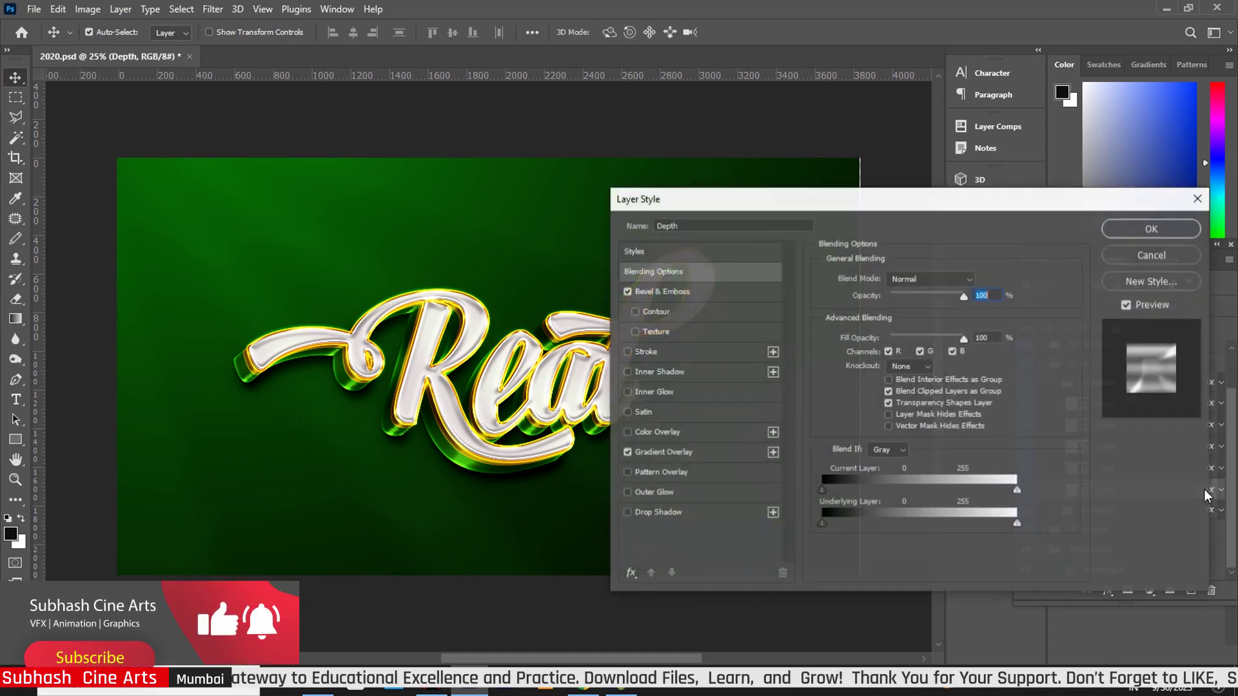
click(684, 292)
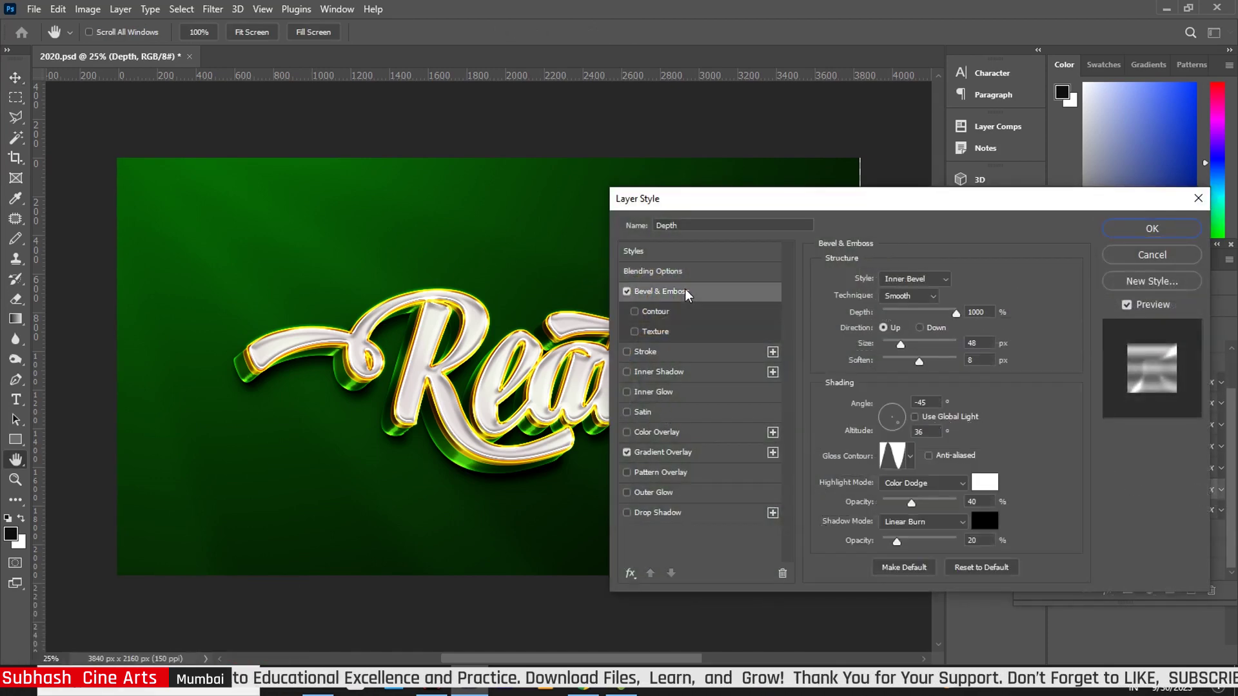
drag(919, 362, 930, 365)
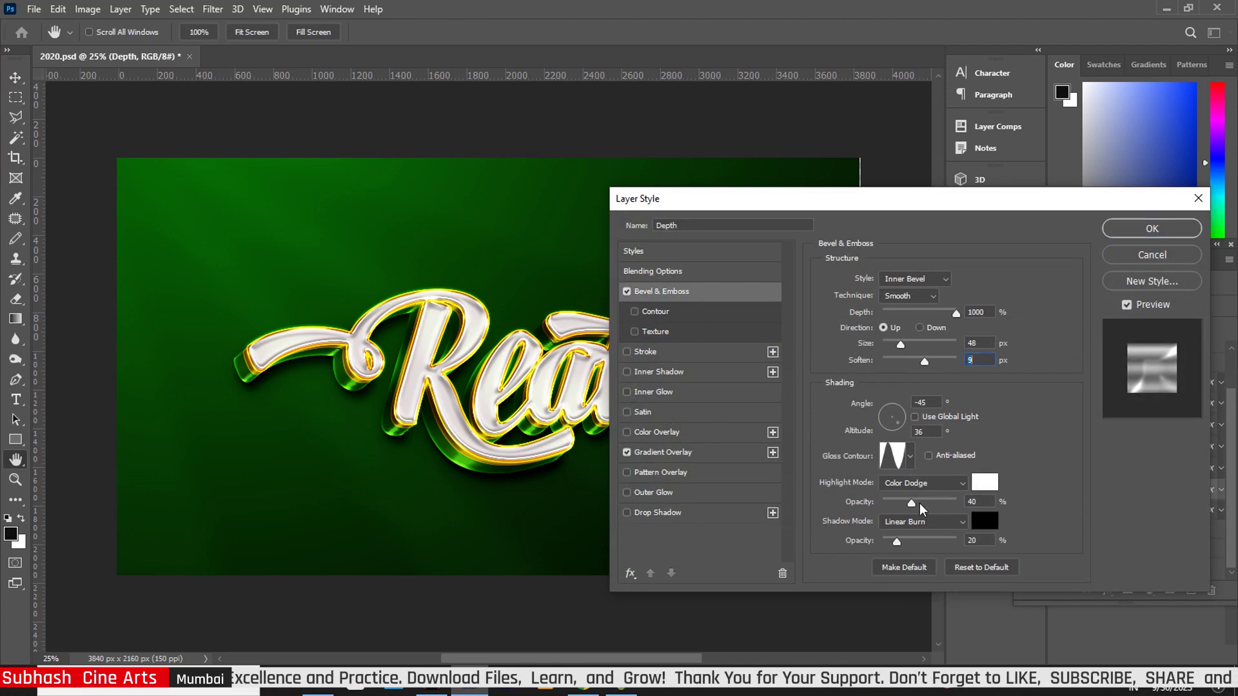
drag(922, 505, 919, 505)
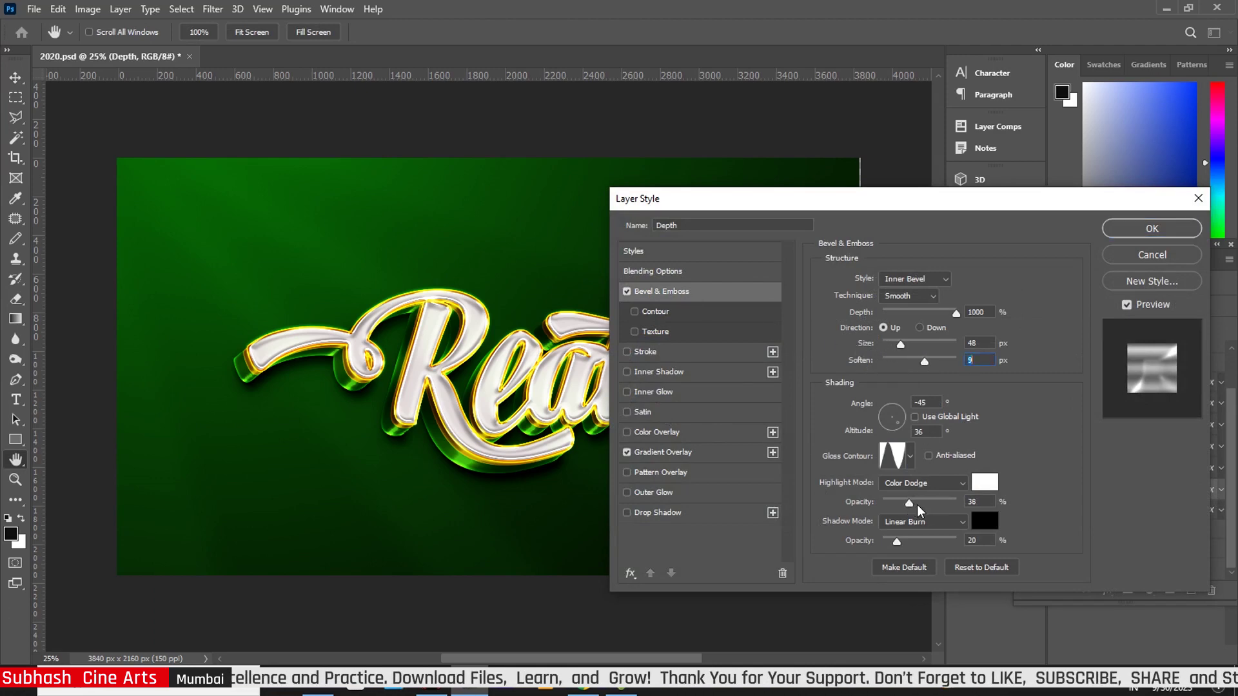
click(656, 453)
drag(923, 385, 935, 386)
click(1138, 229)
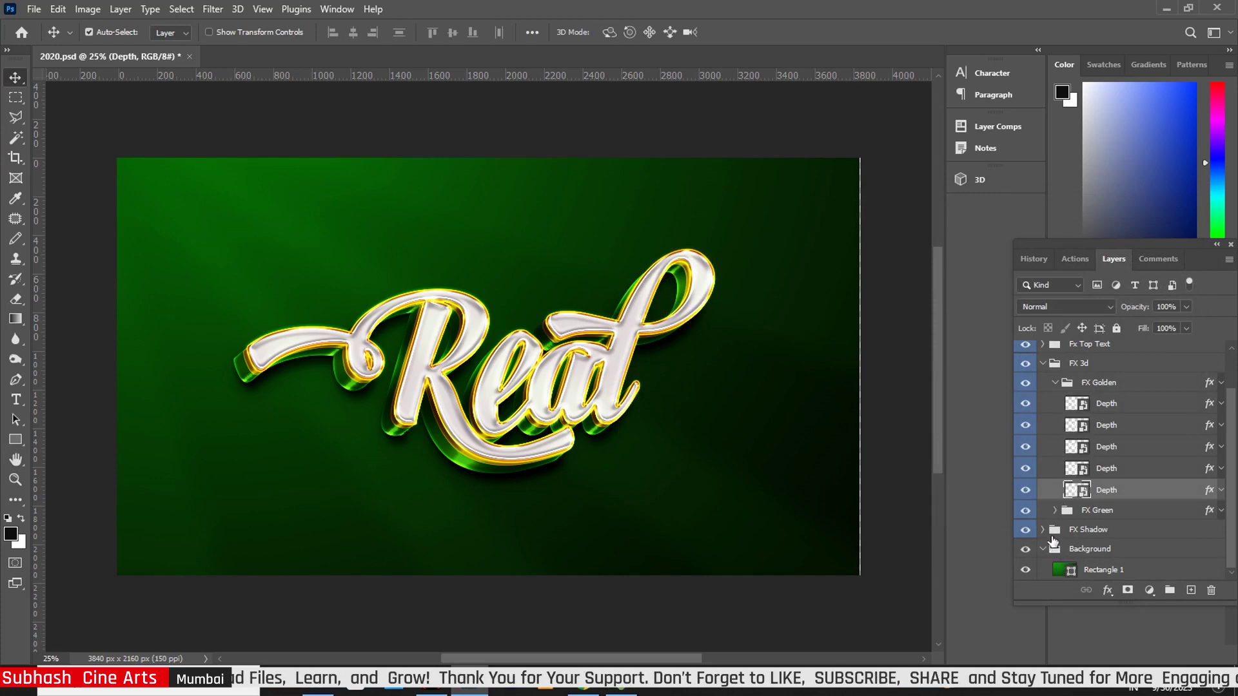
Expand FX Shadow and set the top Shadow layer's drop shadow to 21 px distance and 10% spread
click(1043, 530)
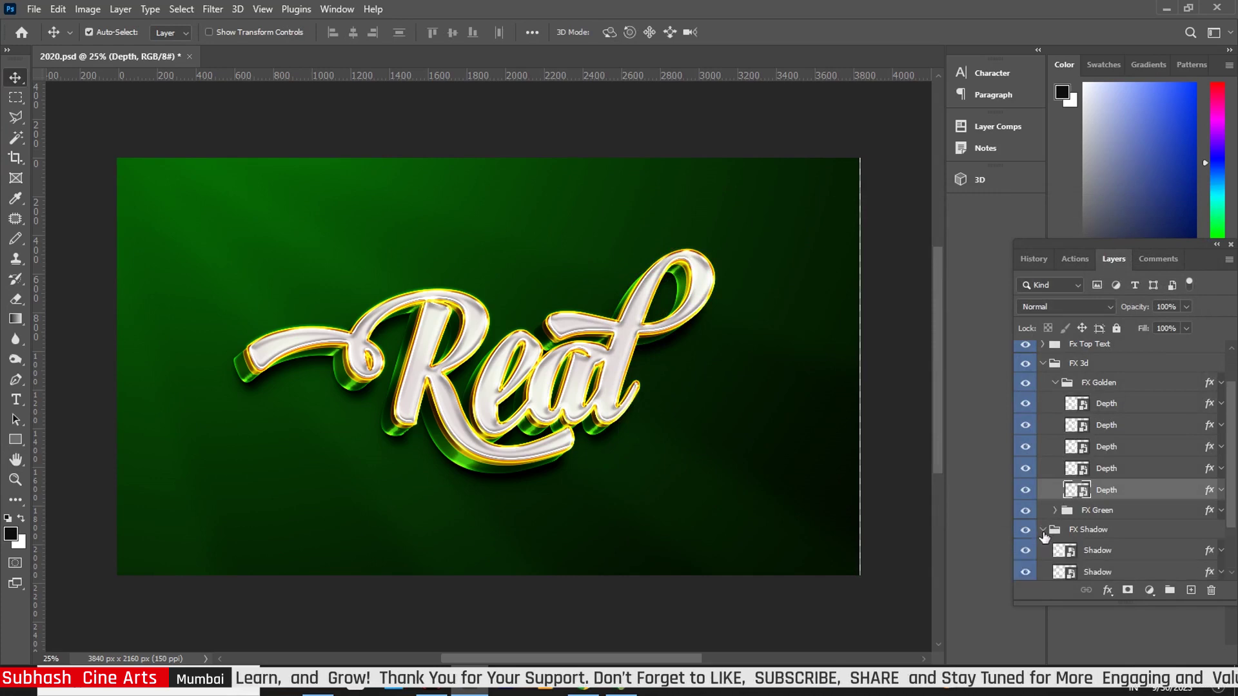
scroll(1209, 509, down, 3)
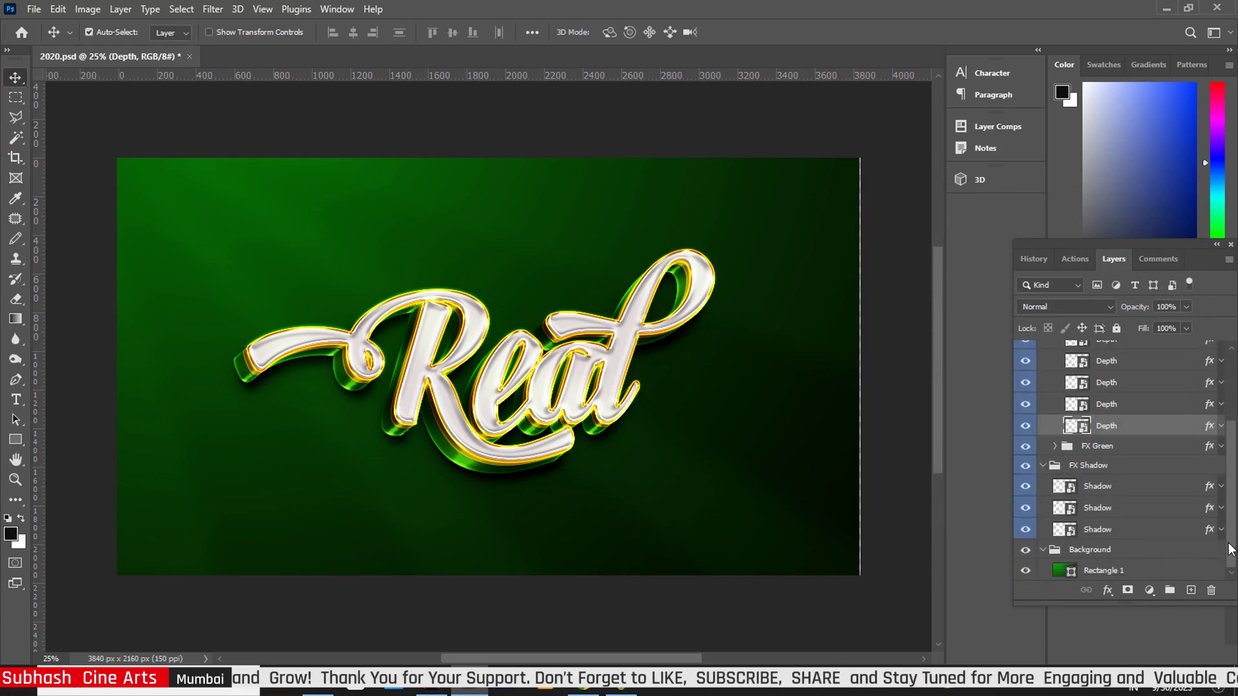
click(1210, 491)
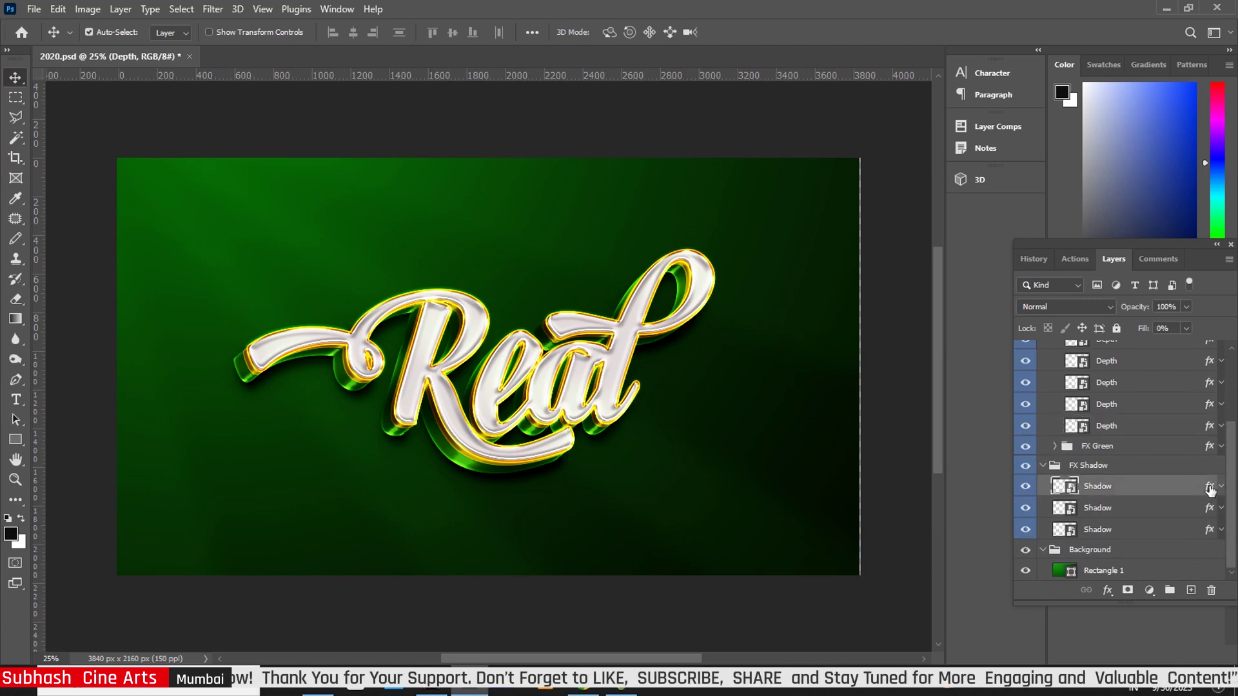
key(h)
double_click(1210, 491)
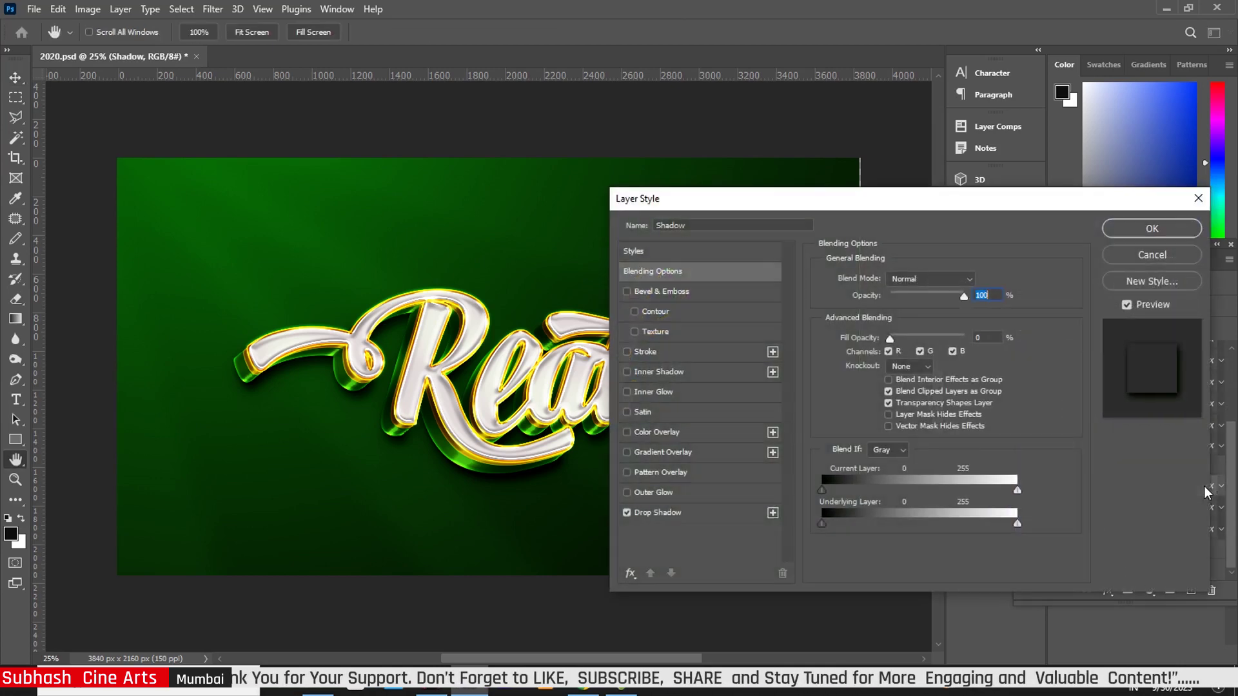
click(678, 514)
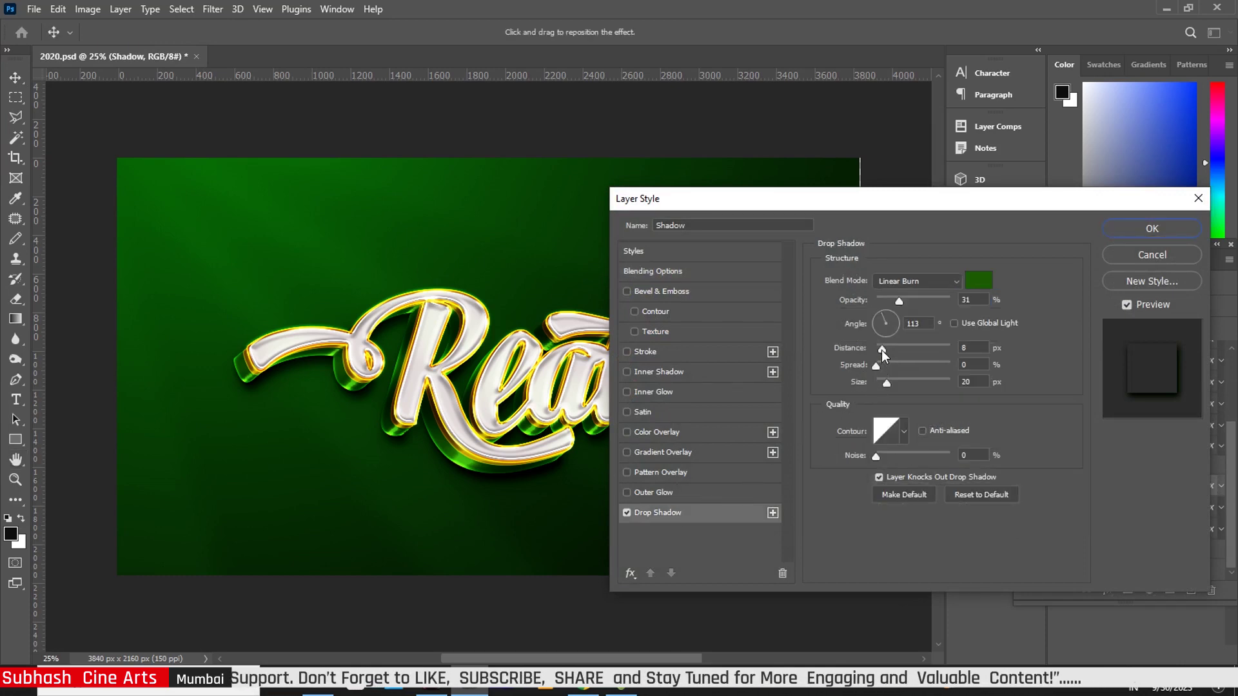
drag(880, 350, 899, 353)
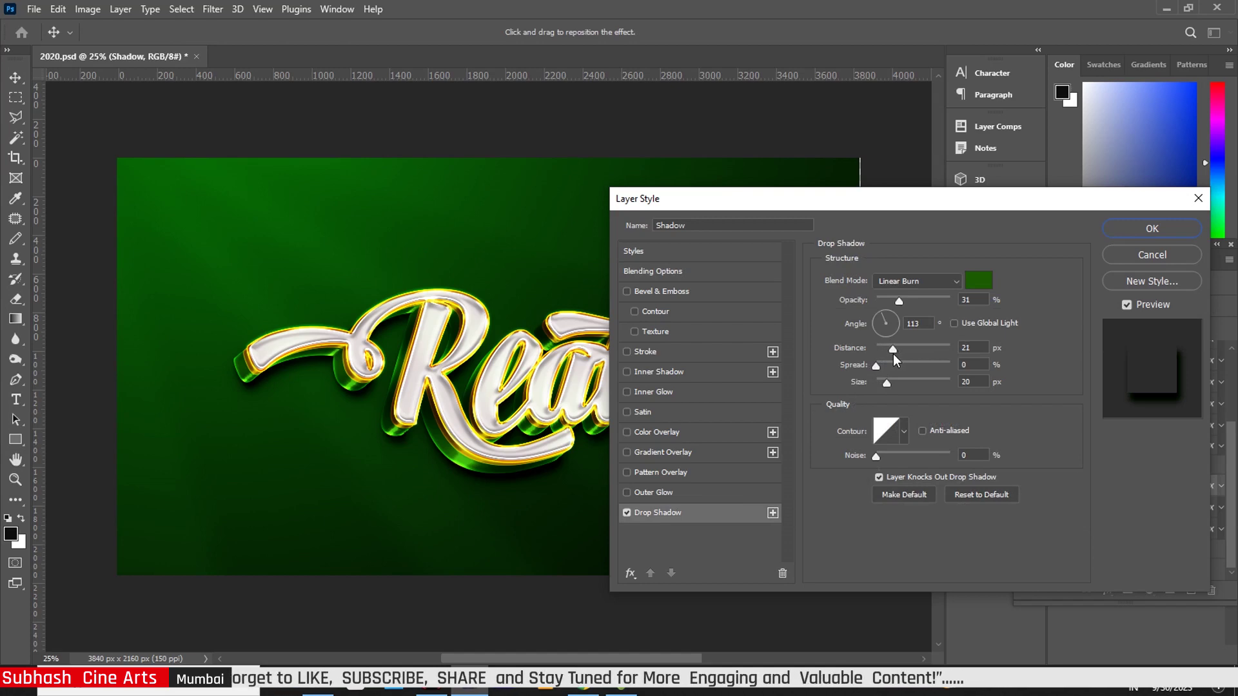
click(893, 354)
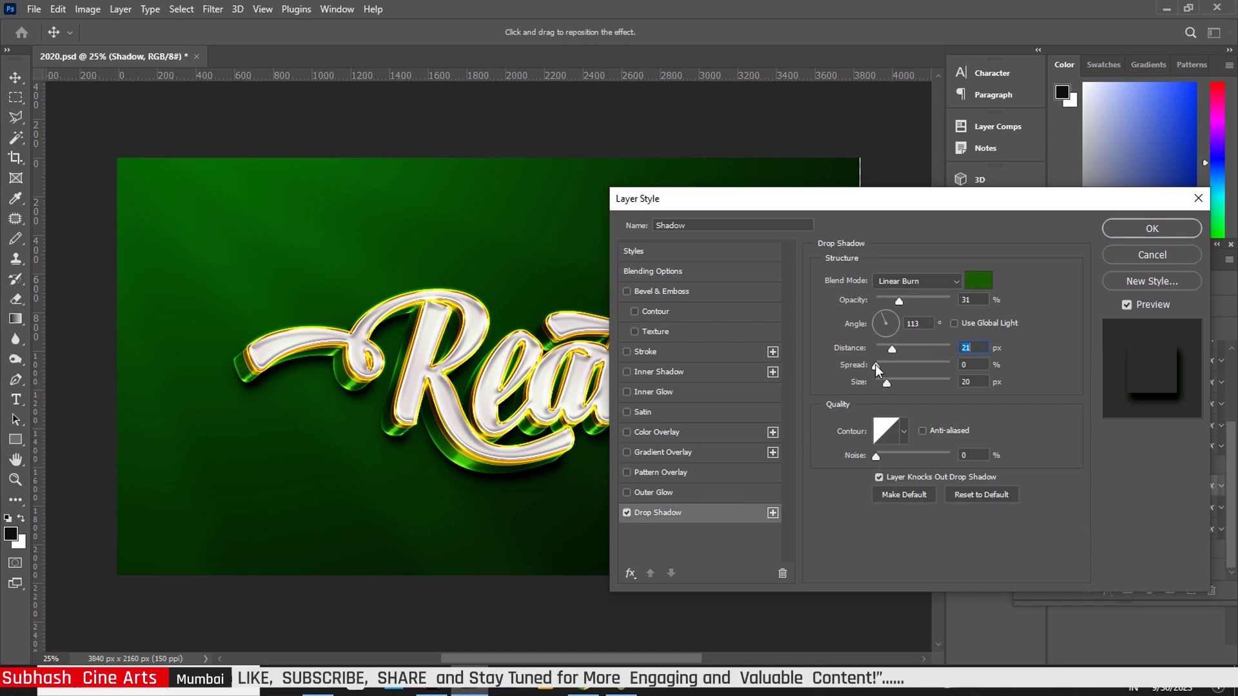
click(885, 371)
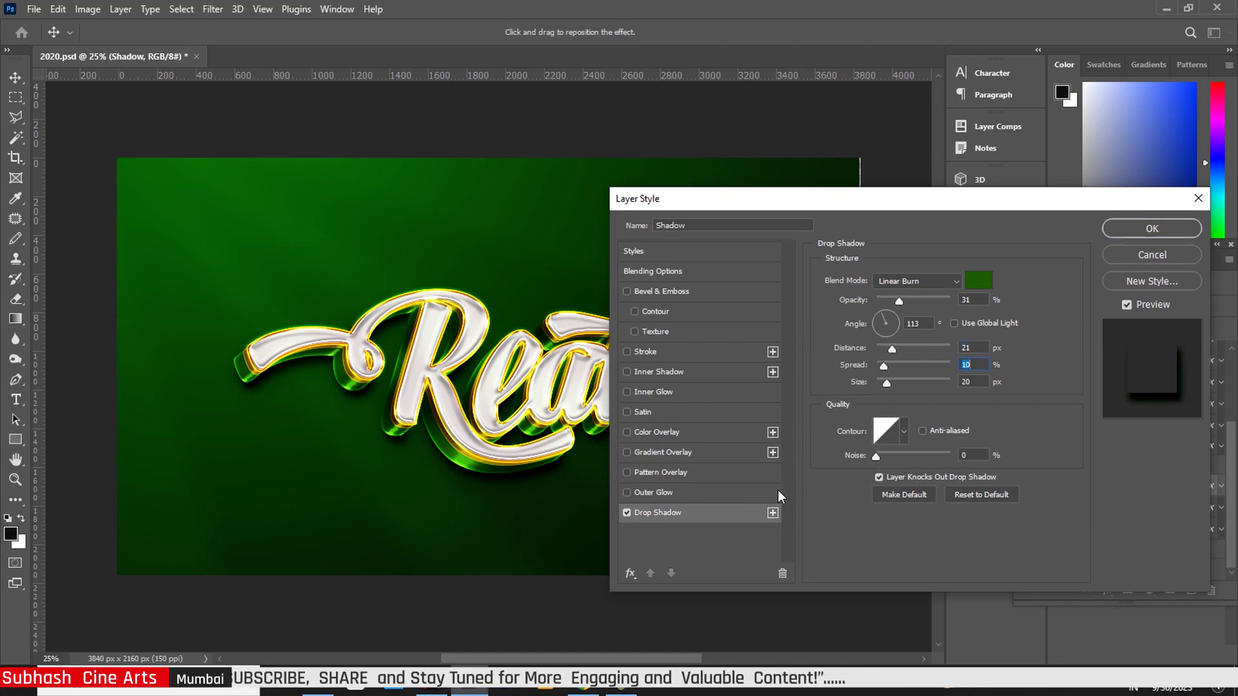
click(1150, 230)
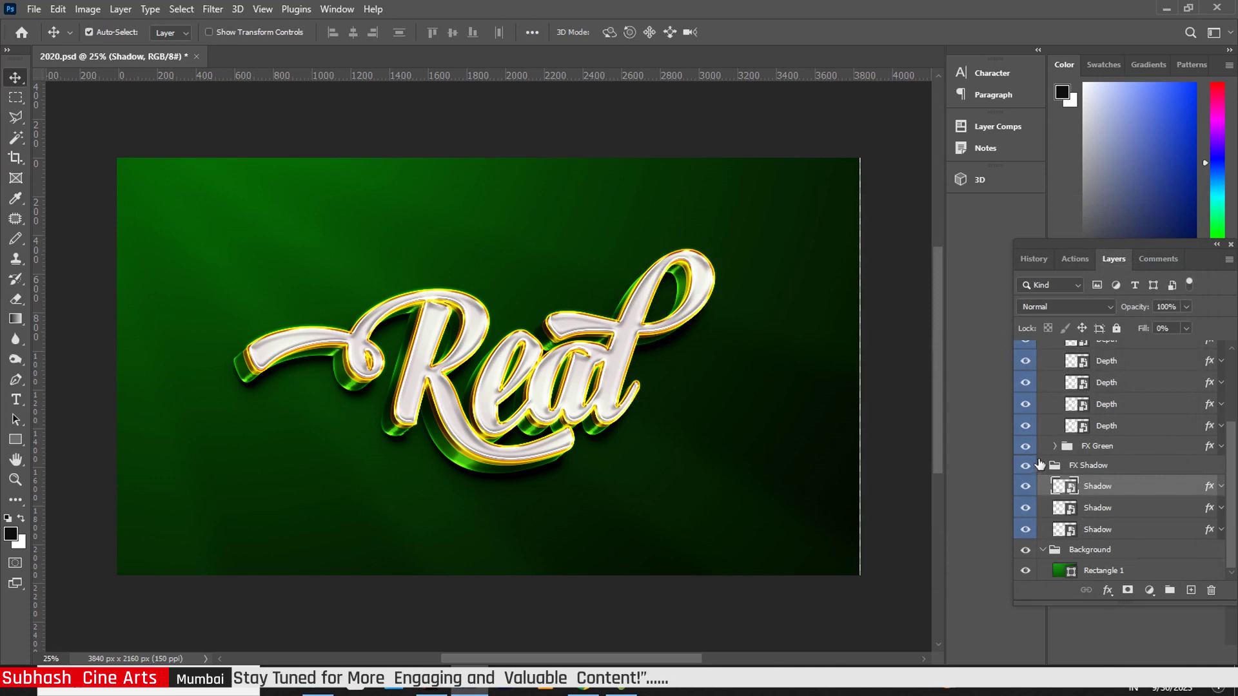
Expand FX Green and raise the first Depth layer's bevel size from 12 to 21 px
click(1054, 446)
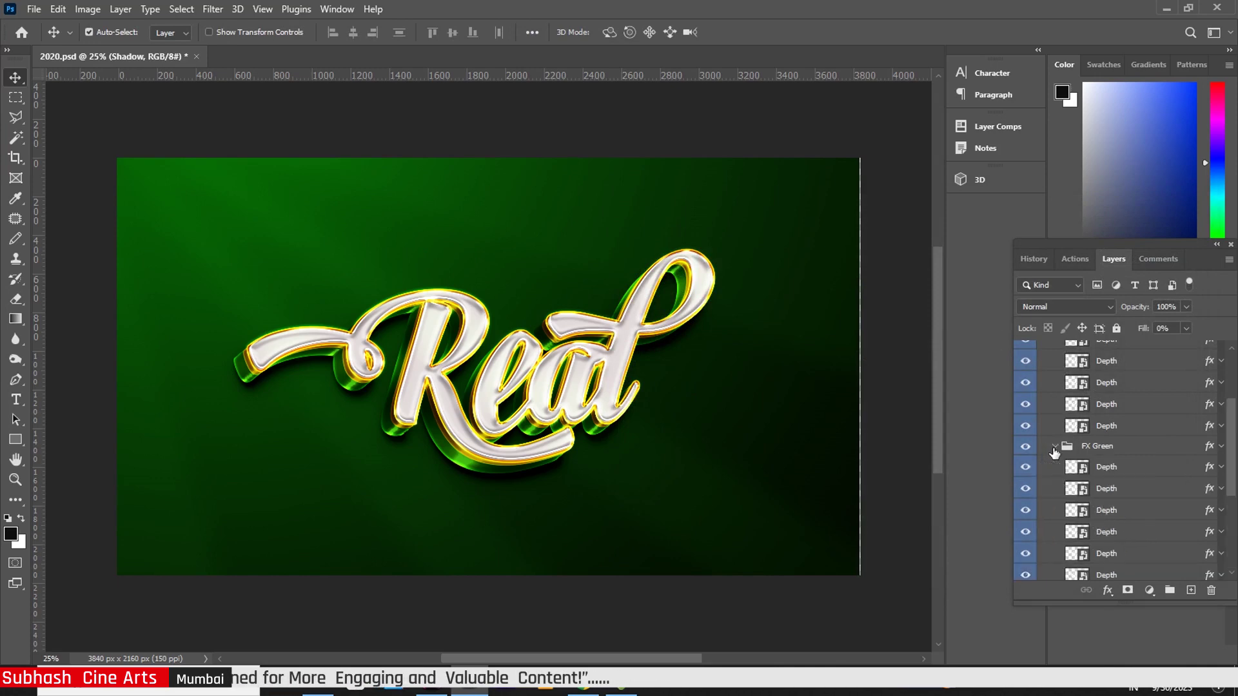
click(1209, 474)
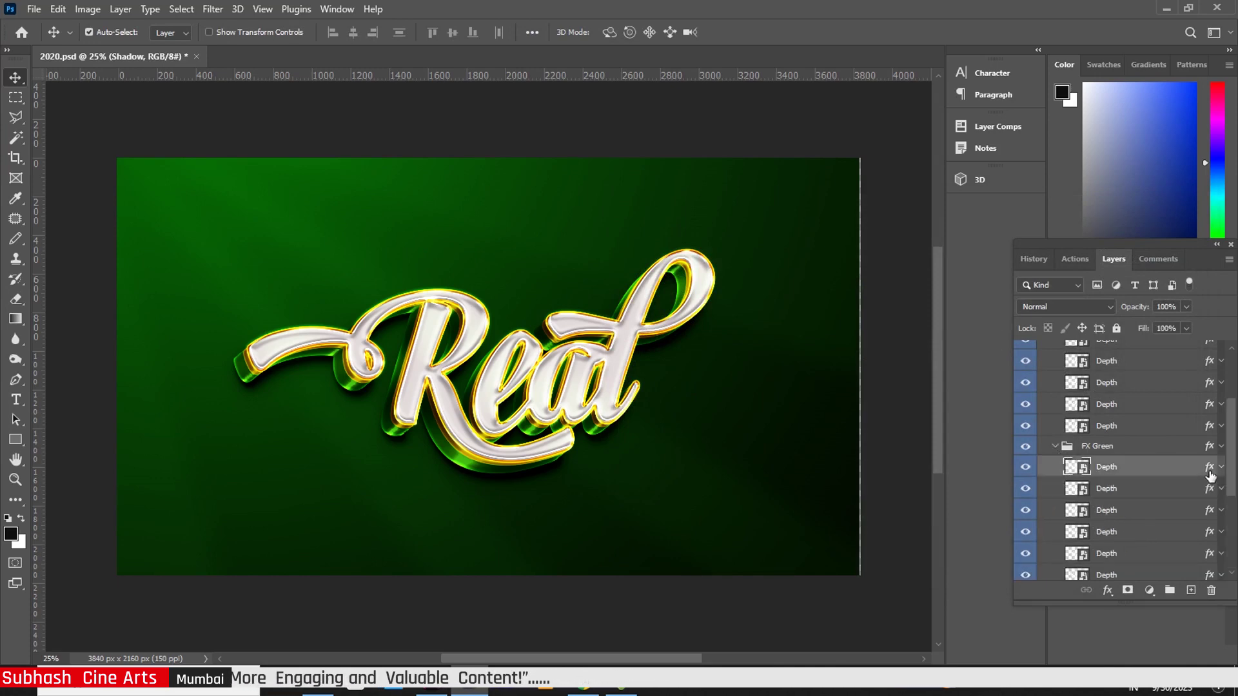
key(h)
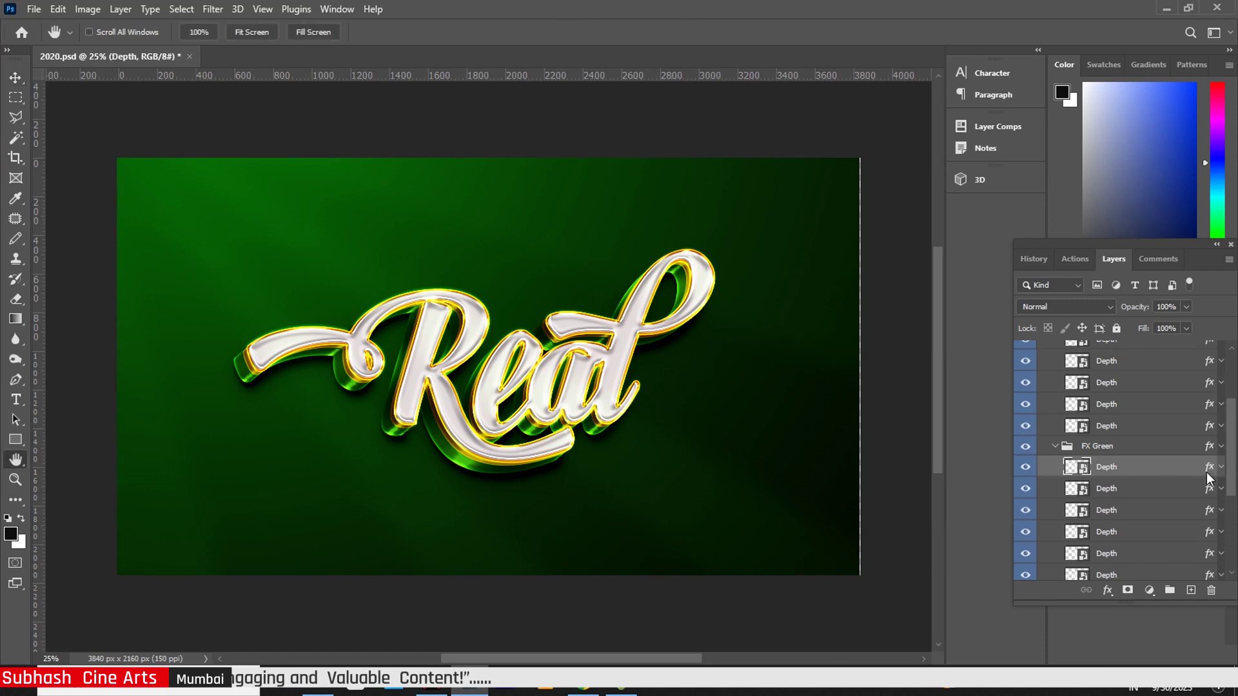
double_click(1208, 474)
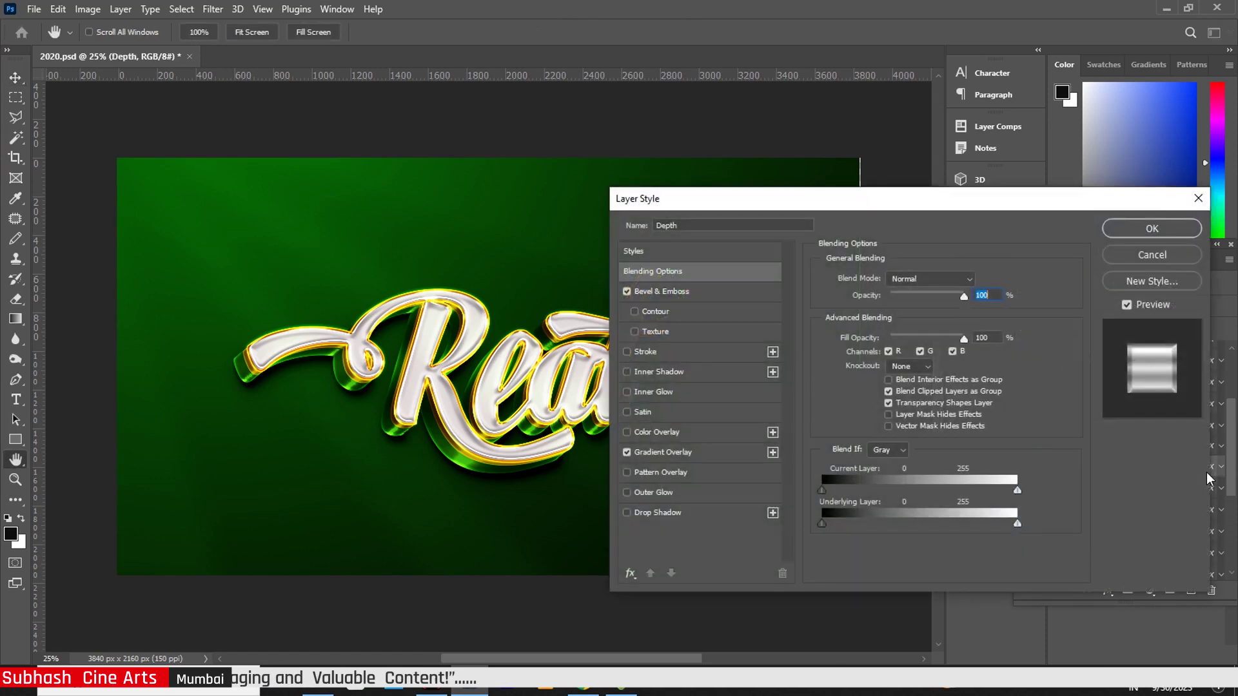
click(672, 293)
drag(890, 345, 898, 352)
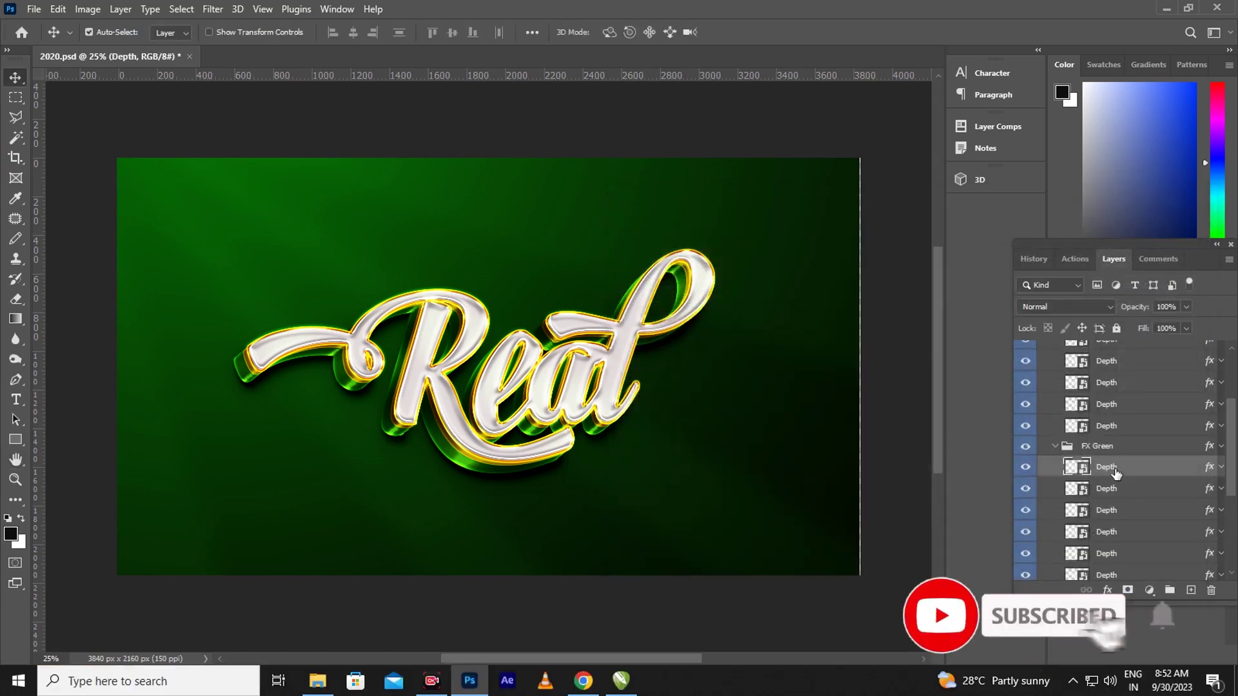
Raise the next FX Green Depth layer's bevel size from 38 to 57 px and apply it
double_click(1210, 492)
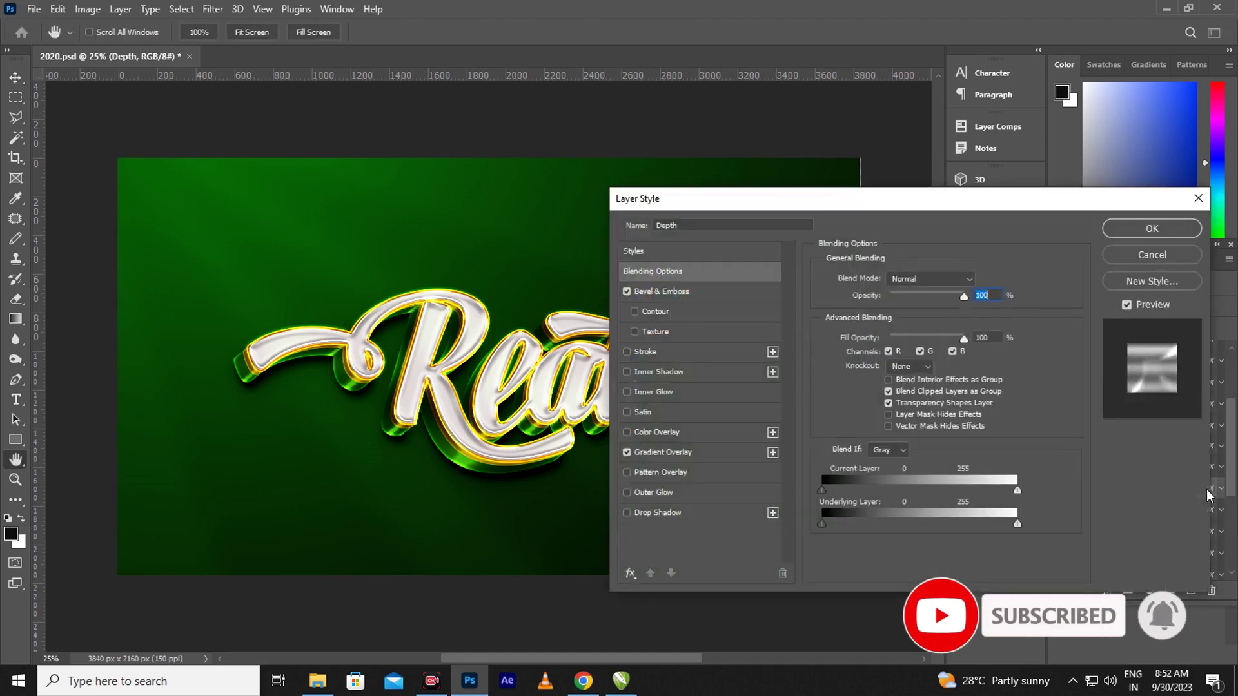
click(679, 293)
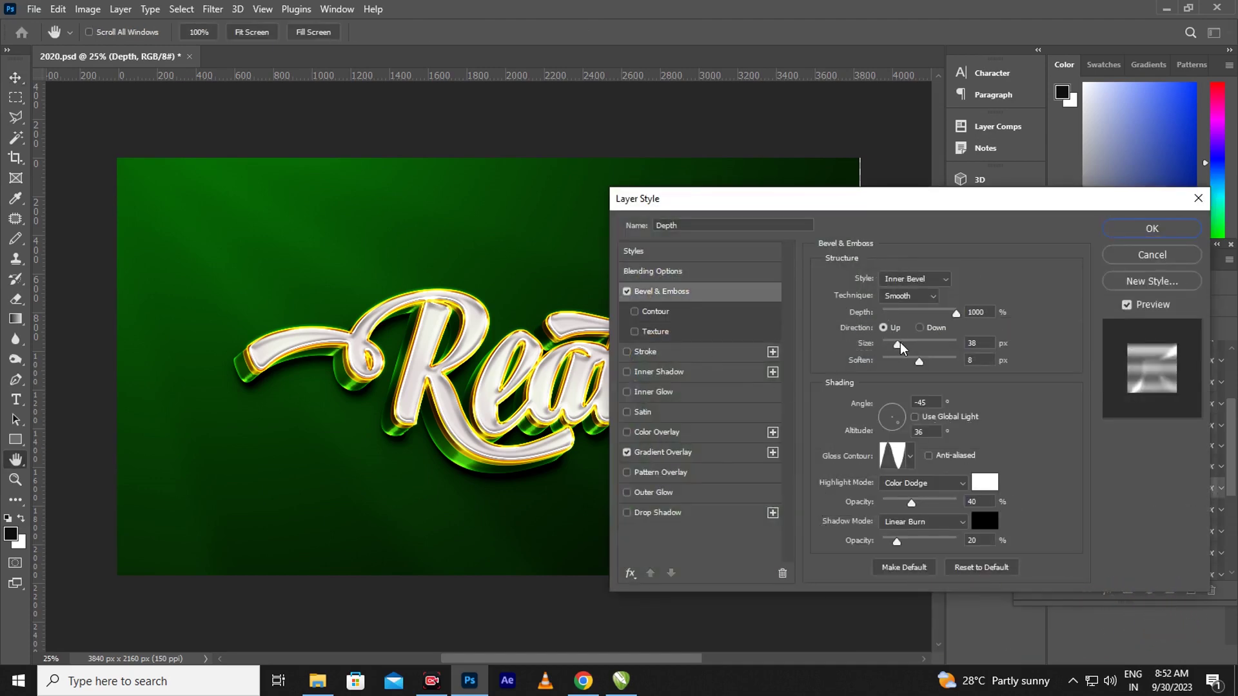
drag(900, 348, 906, 351)
click(703, 454)
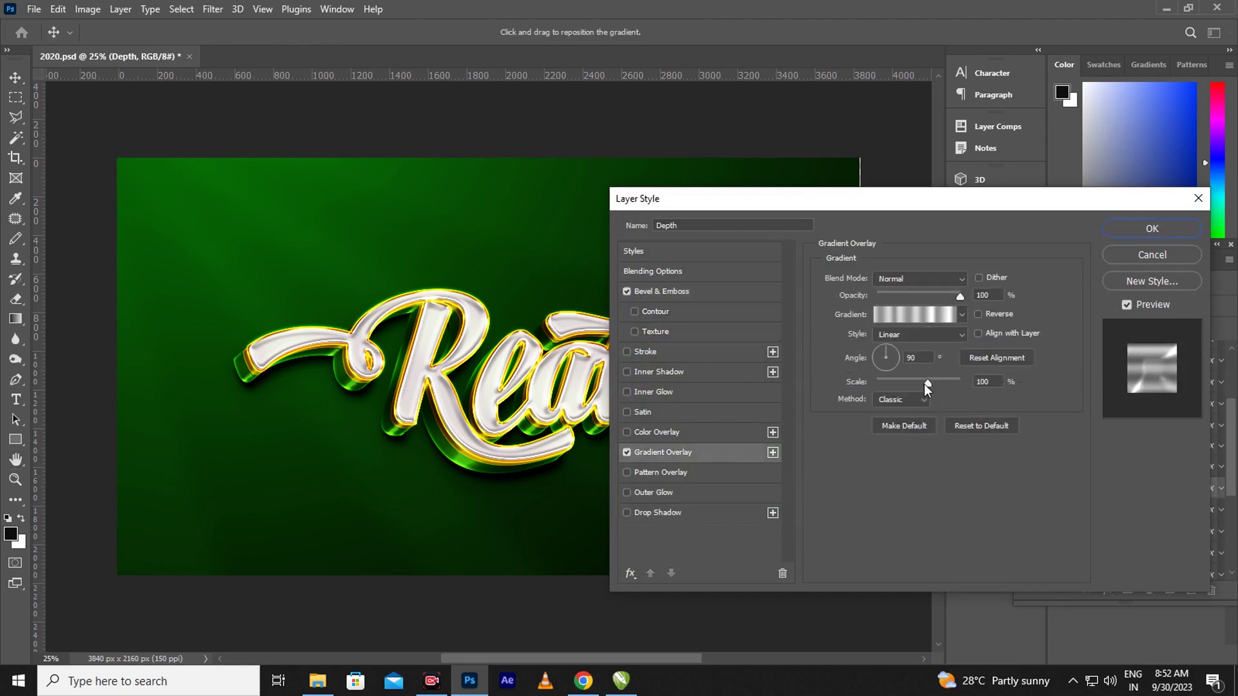
click(1153, 229)
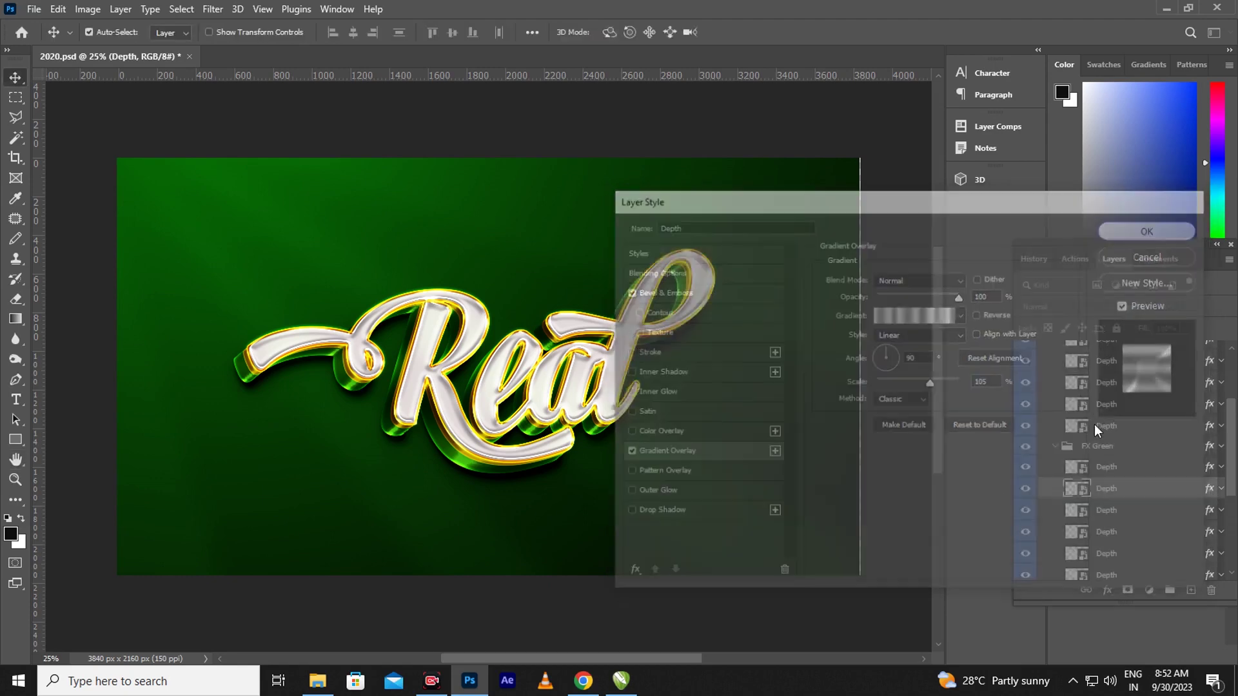
drag(1232, 467, 1227, 552)
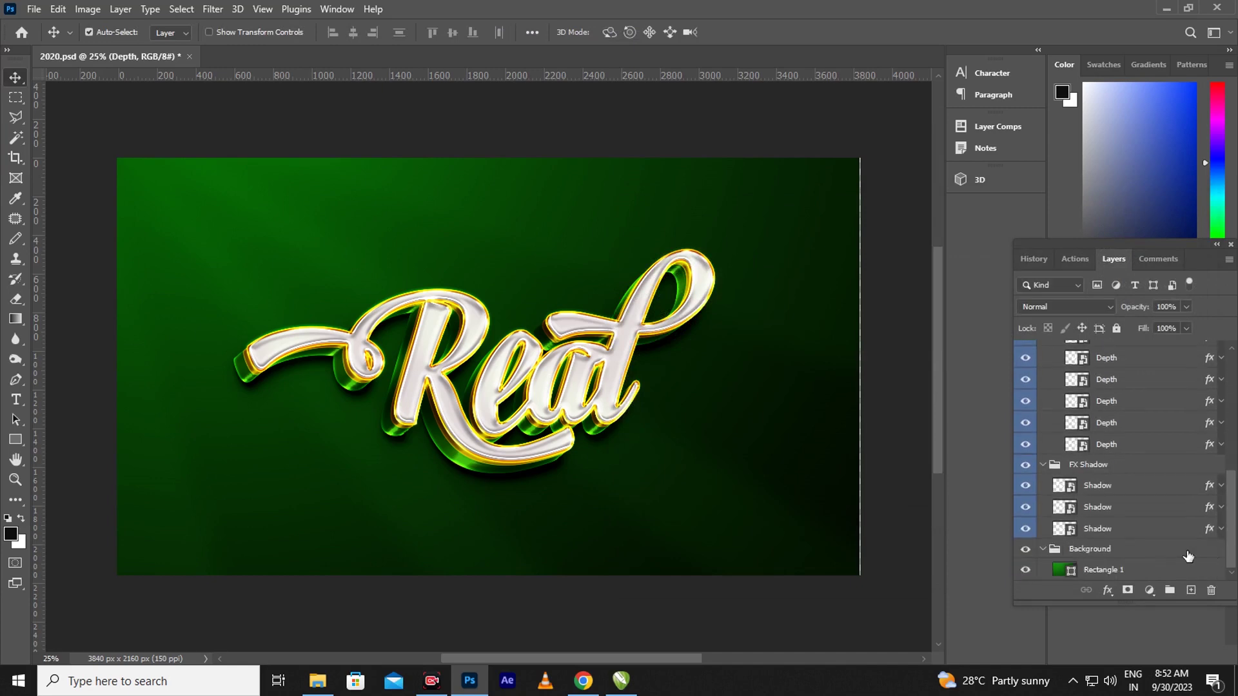
Set the middle FX Shadow layer's drop shadow Spread to 14% and apply it
click(1206, 510)
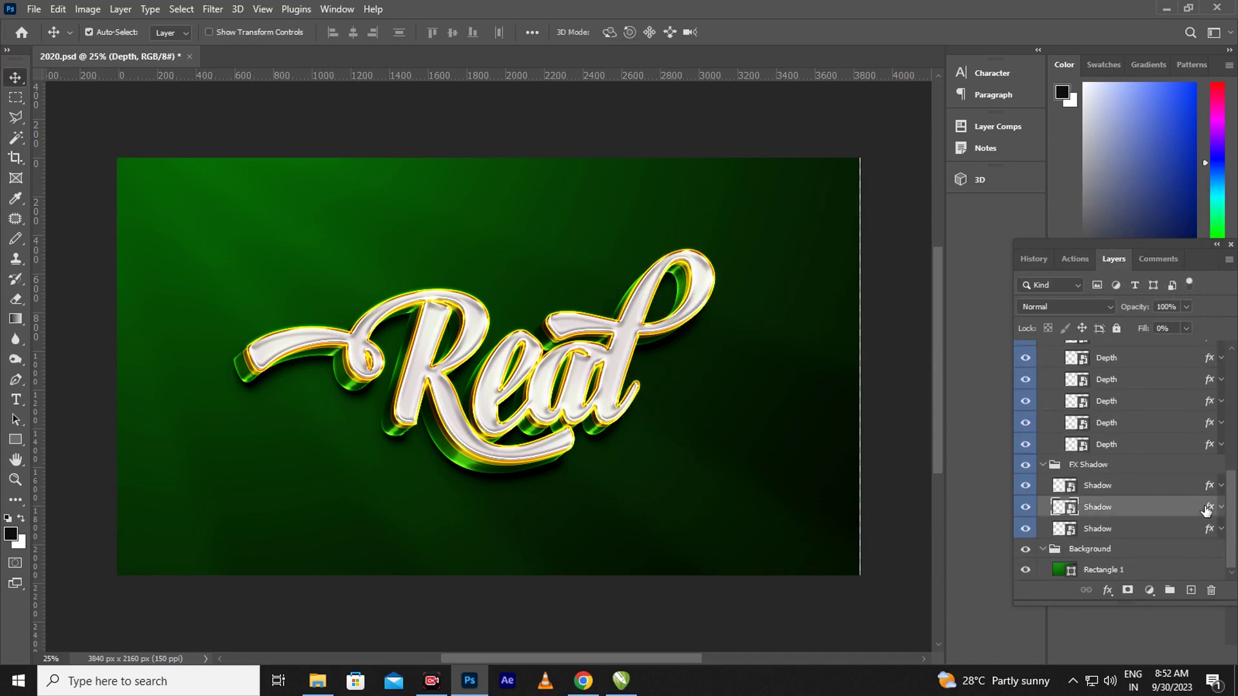
double_click(1203, 512)
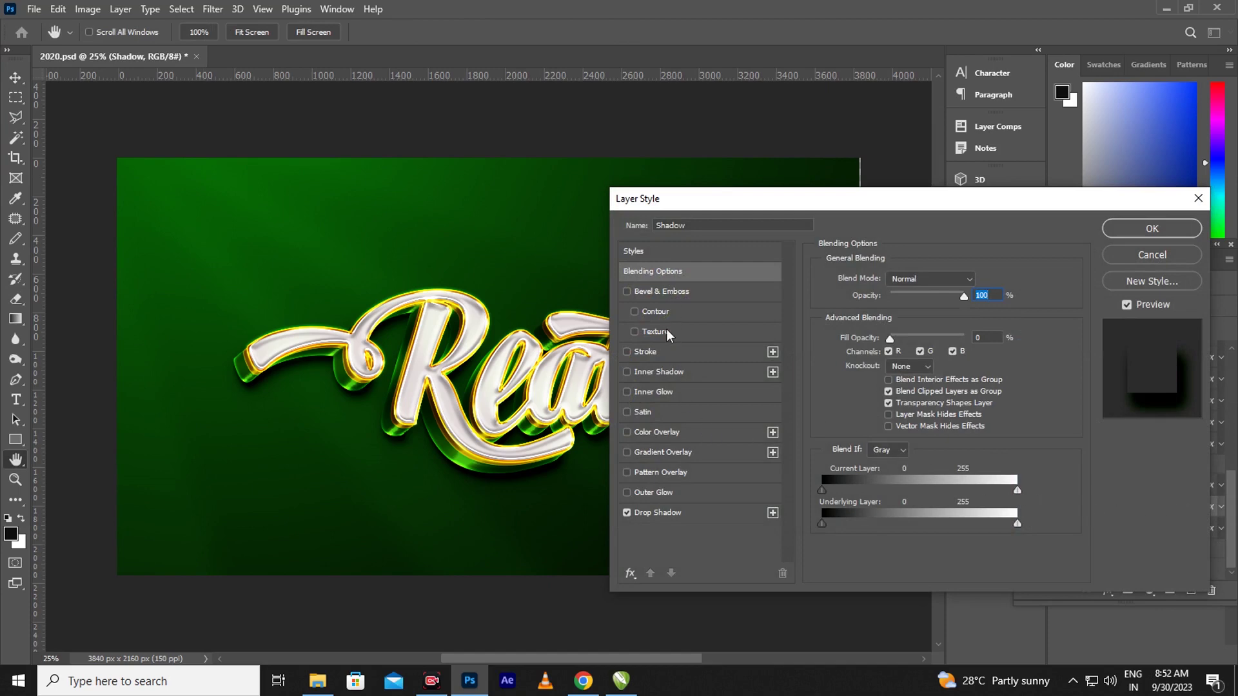
click(661, 516)
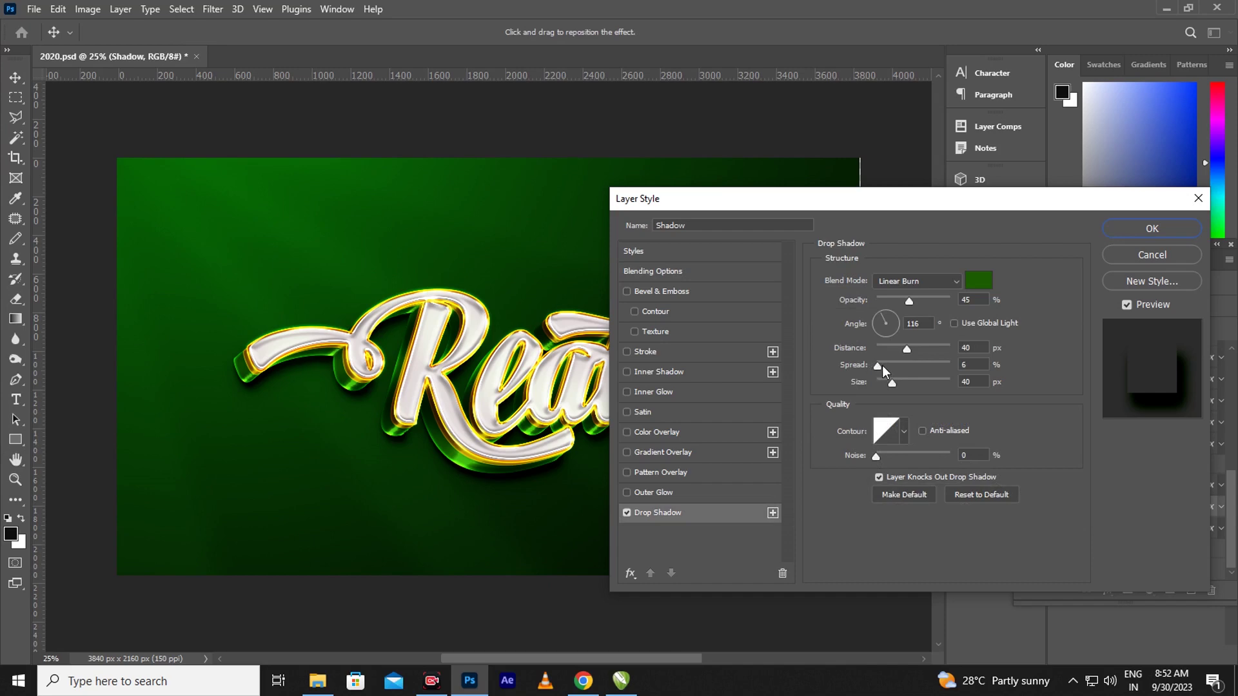
click(887, 367)
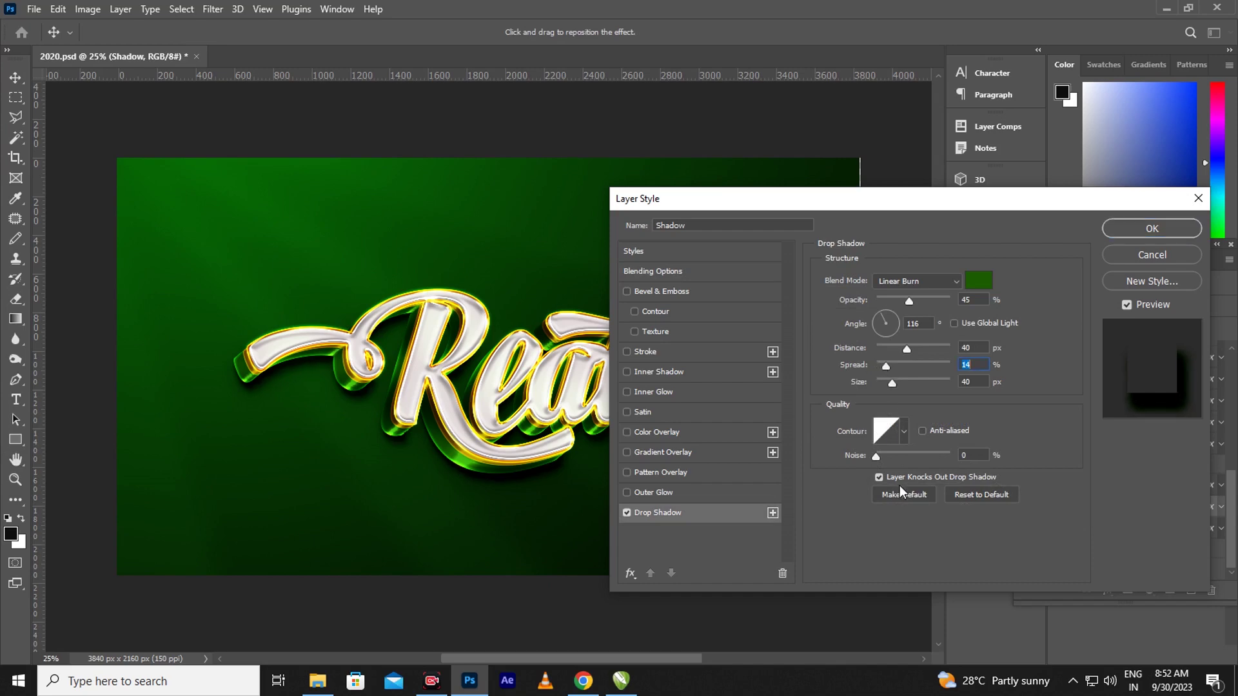
click(886, 456)
click(1151, 229)
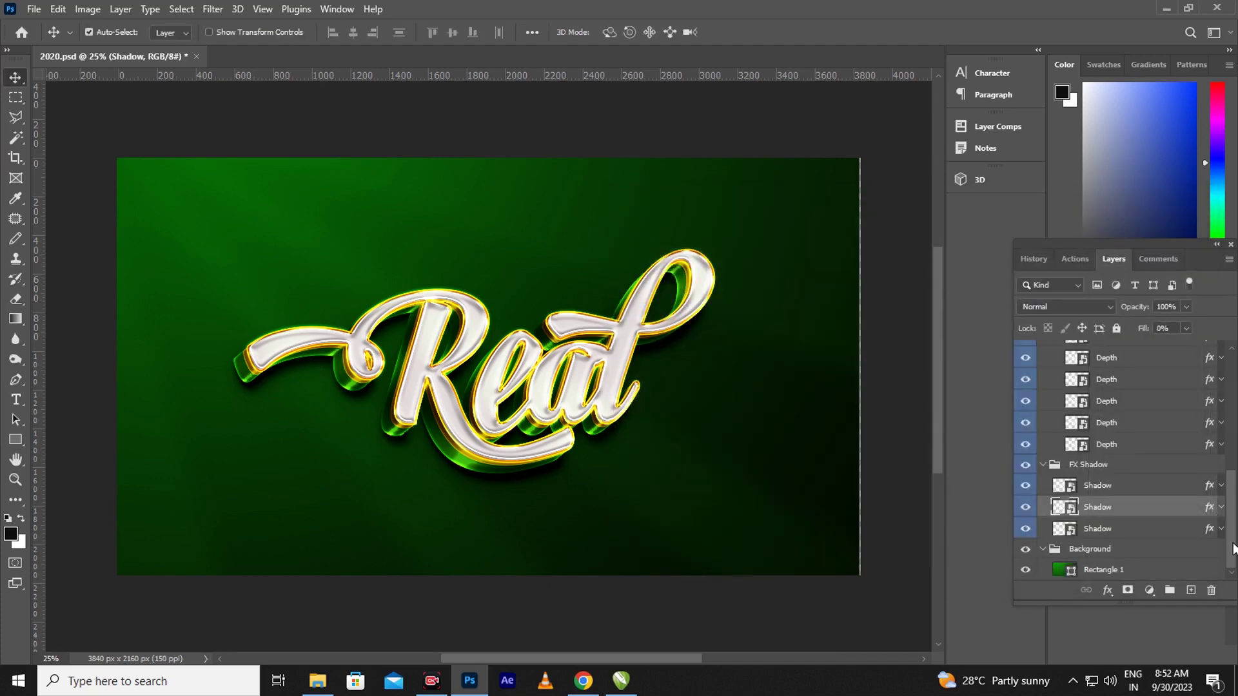
Set the background gradient's left colour stop to dark green 264d09
double_click(1063, 568)
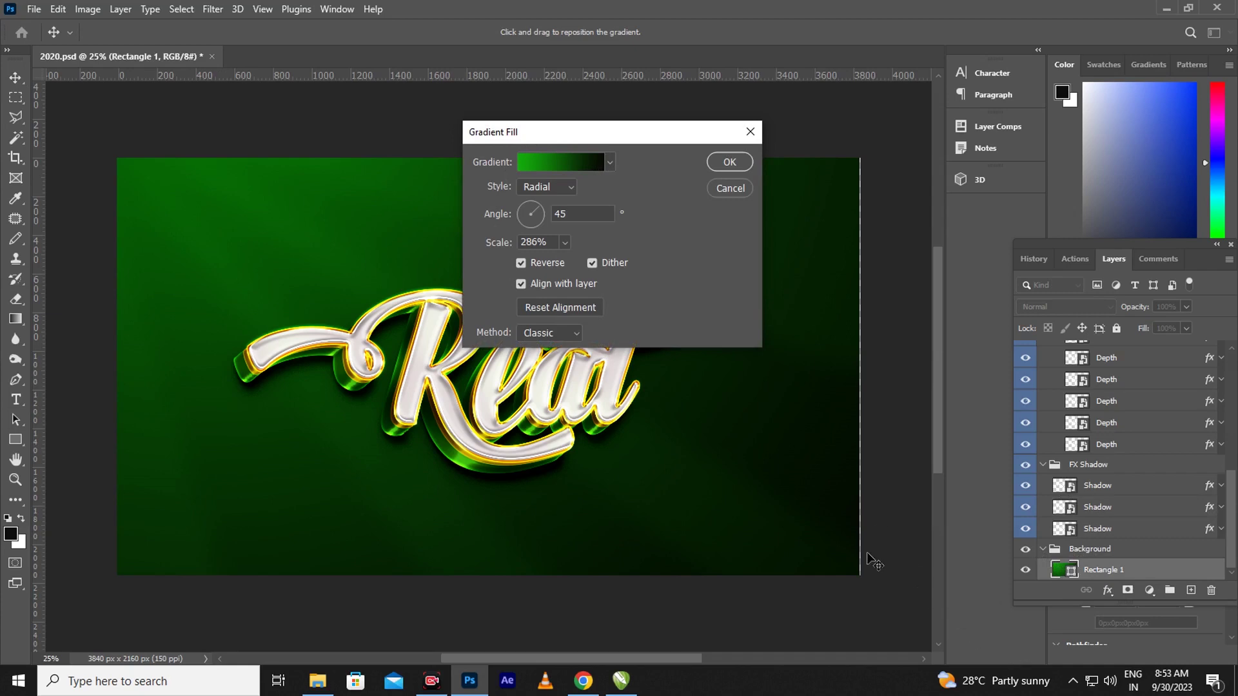
click(540, 160)
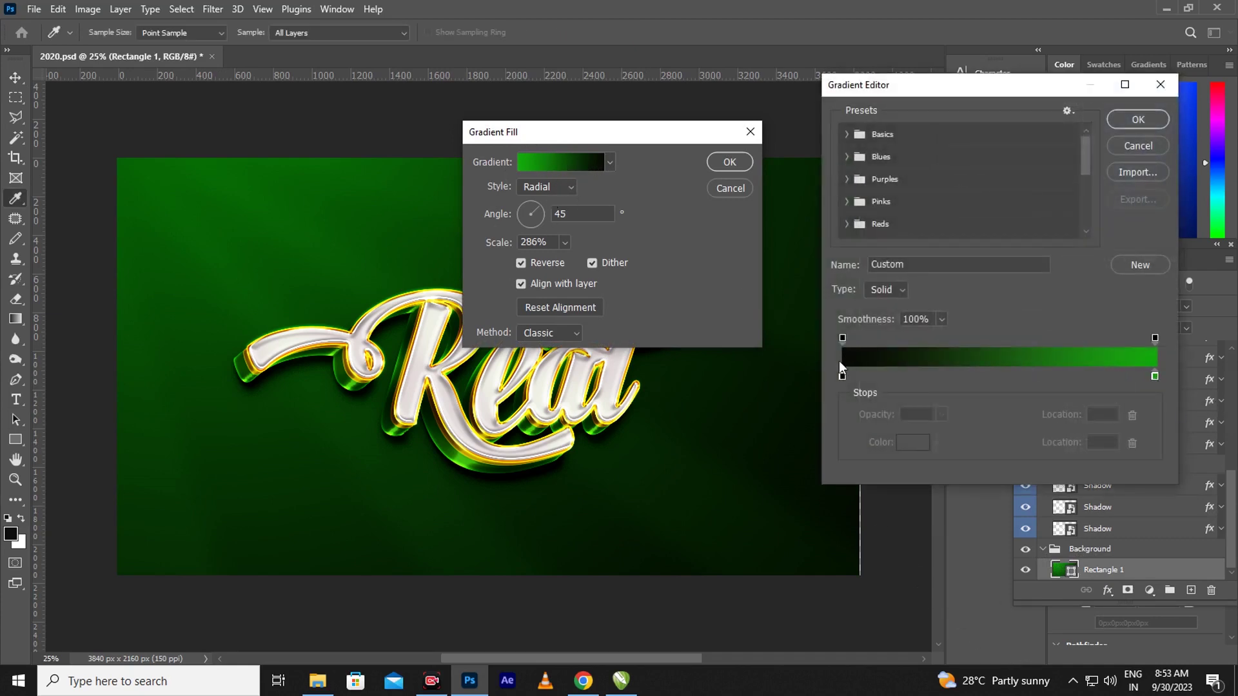
click(844, 376)
click(911, 443)
mouse_move(911, 444)
mouse_down()
mouse_move(934, 441)
mouse_move(927, 459)
mouse_up()
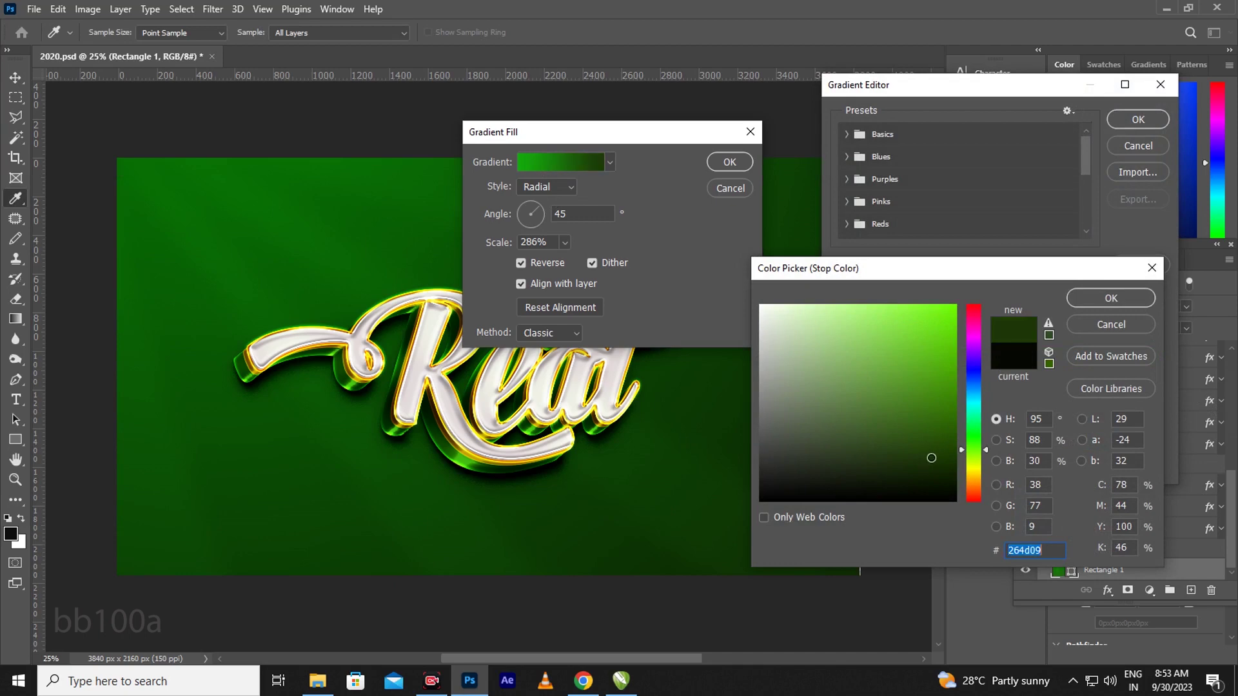
click(1112, 297)
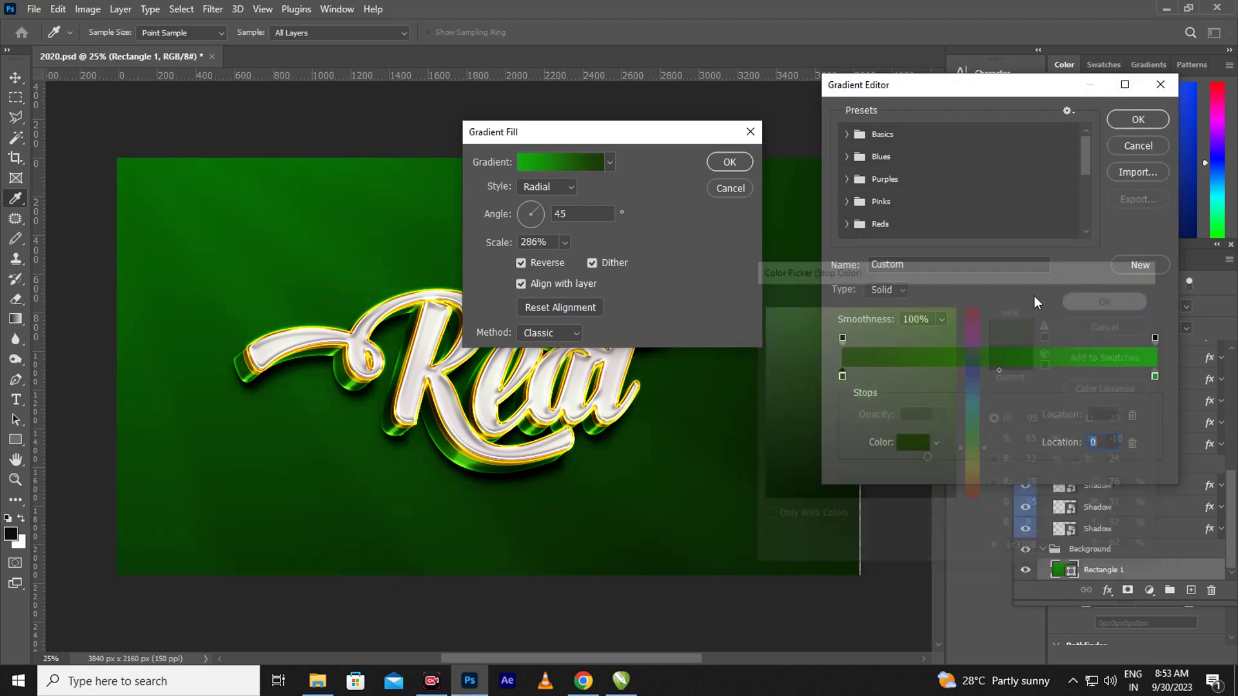
Change the right colour stop to bright green 2bda22 and apply the new gradient fill
click(1154, 376)
click(915, 445)
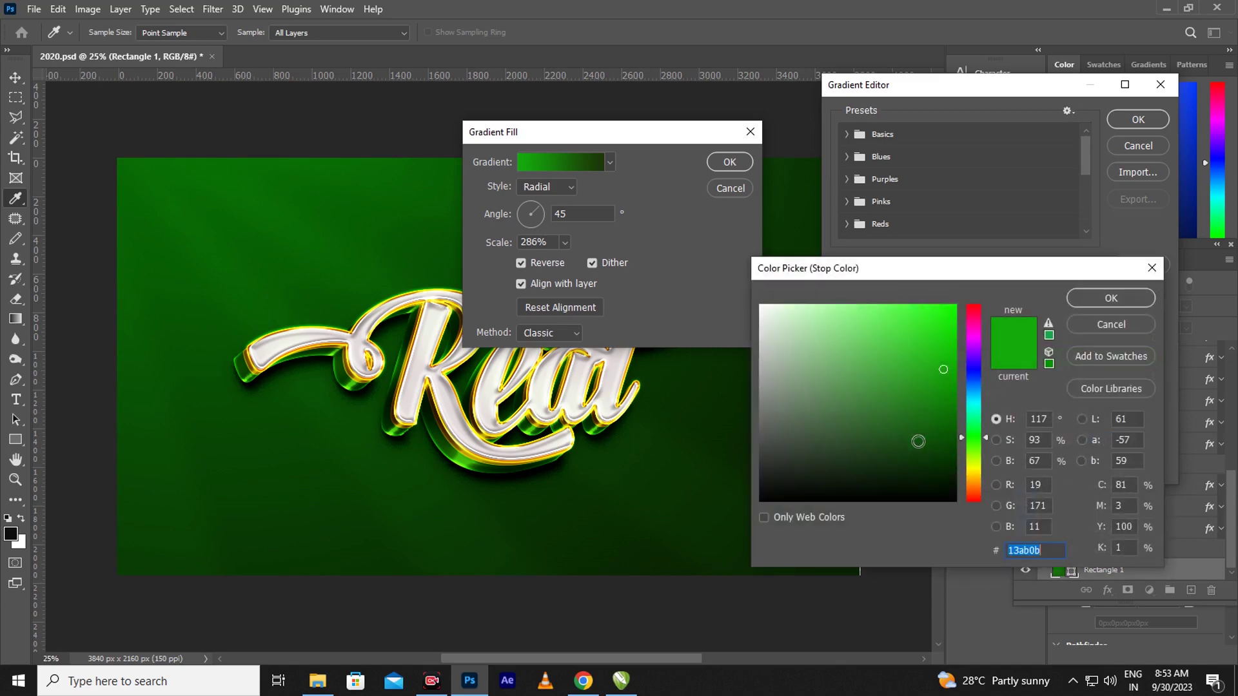
click(942, 336)
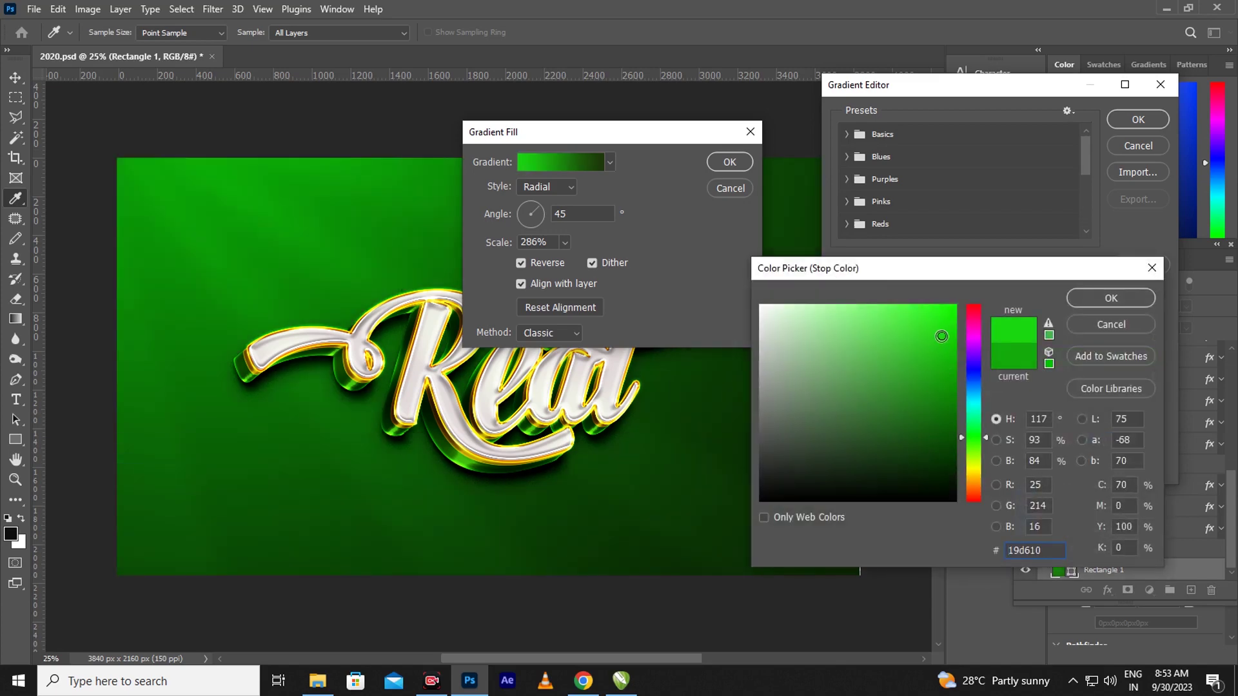
drag(939, 335, 926, 333)
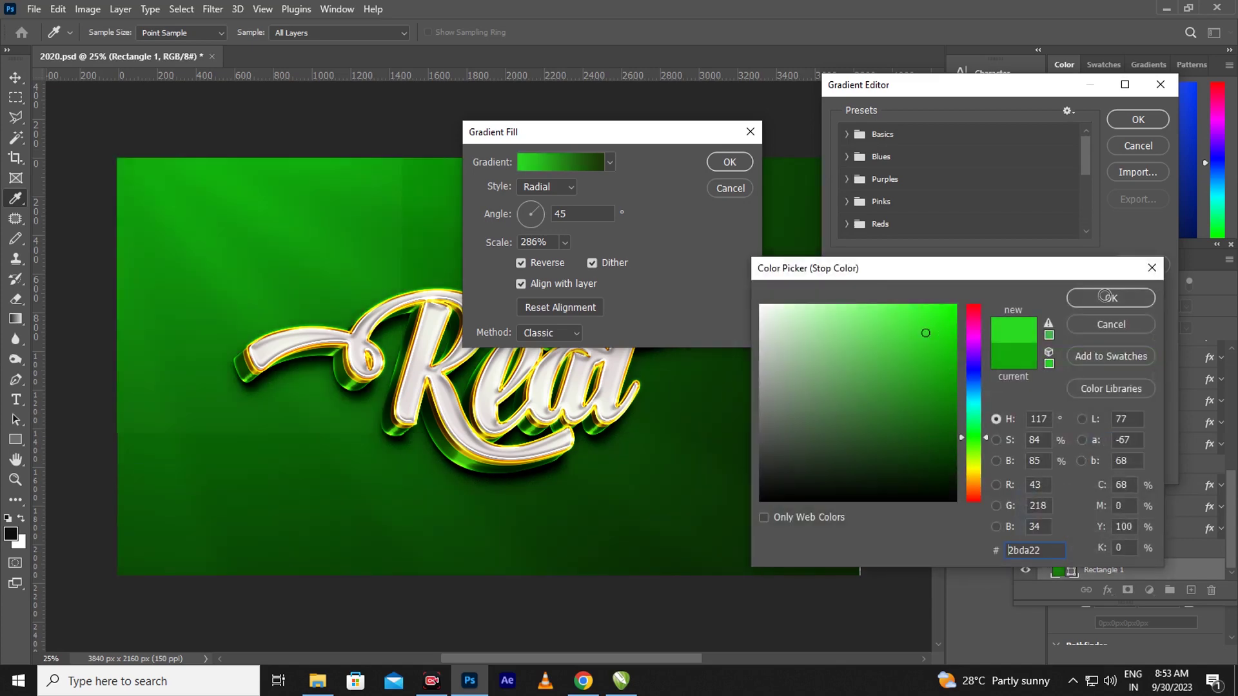
click(1110, 298)
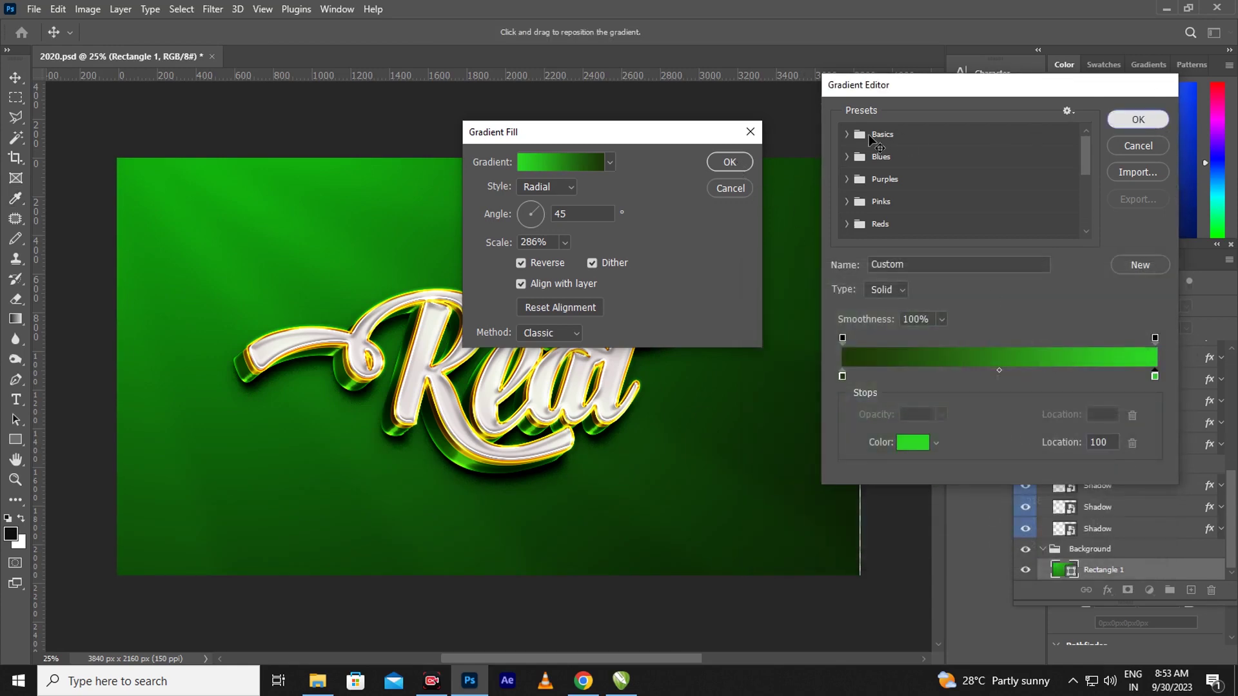
click(1138, 120)
click(730, 162)
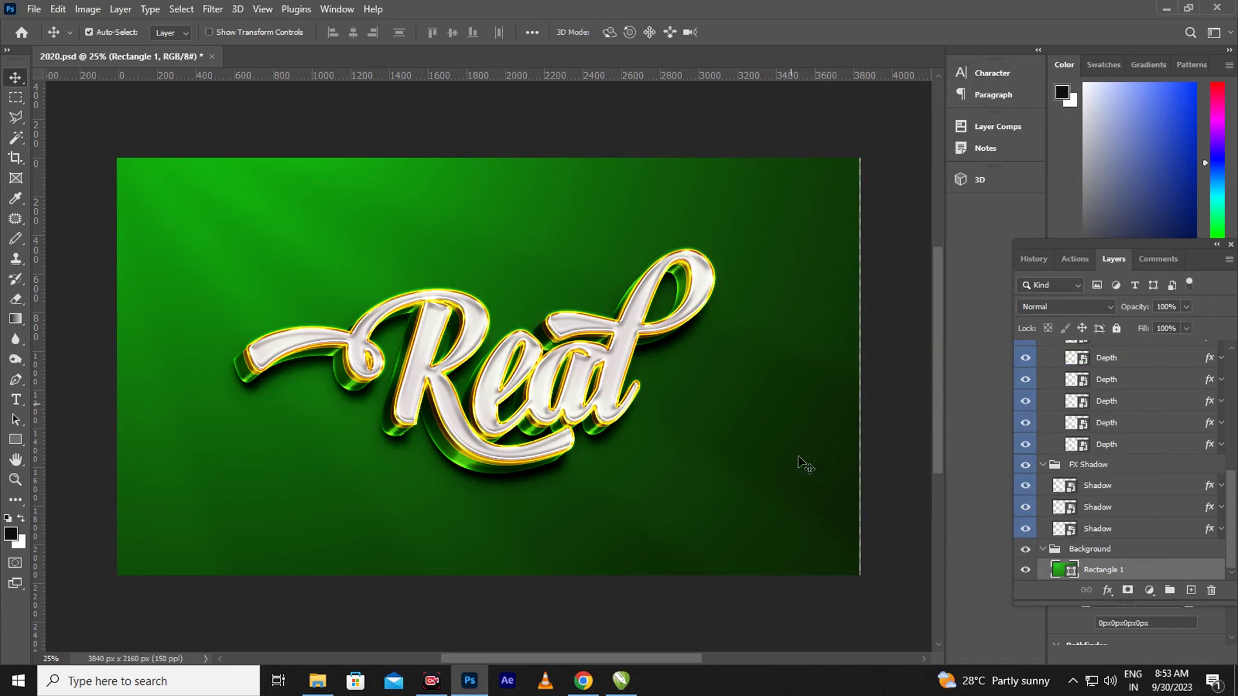